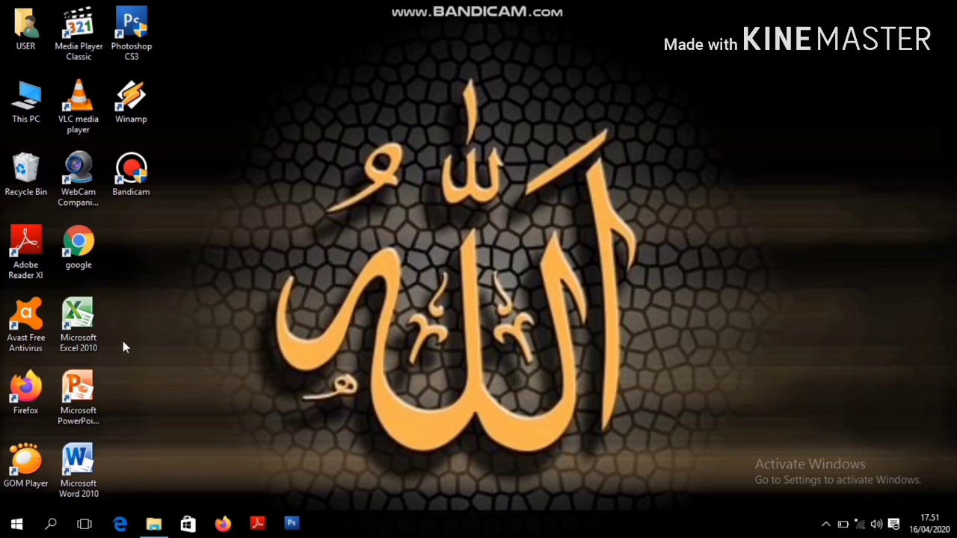
Open Microsoft Excel 2010 and enter the column headers KODE BARANG and NAMA BARANG in cells B3 and C3.
{"action": "double_click", "coordinate": [95, 334]}
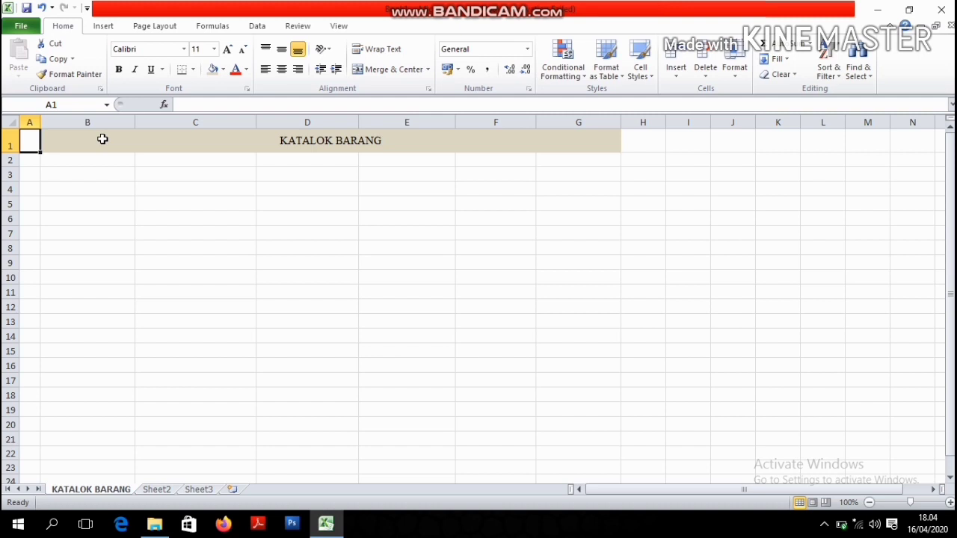
{"action": "left_click", "coordinate": [102, 139]}
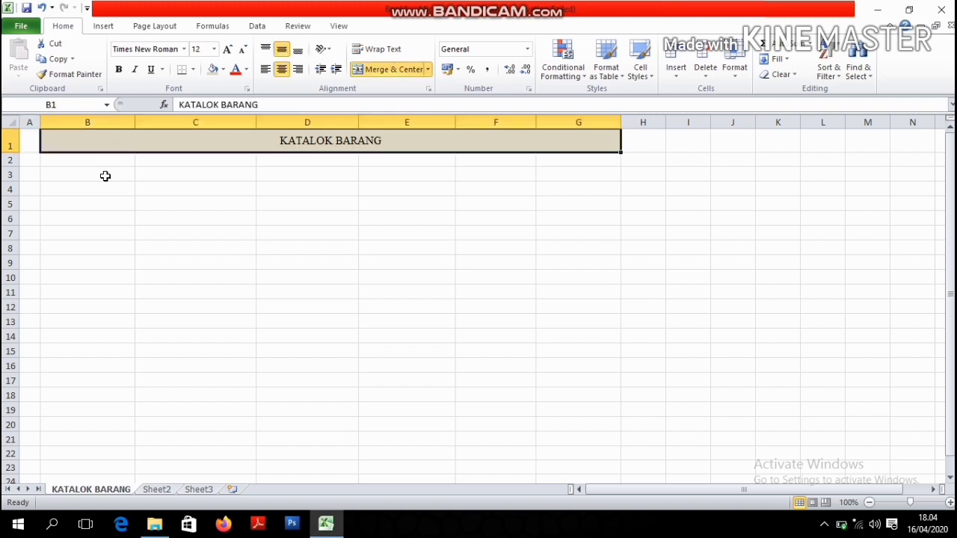
{"action": "left_click", "coordinate": [105, 176]}
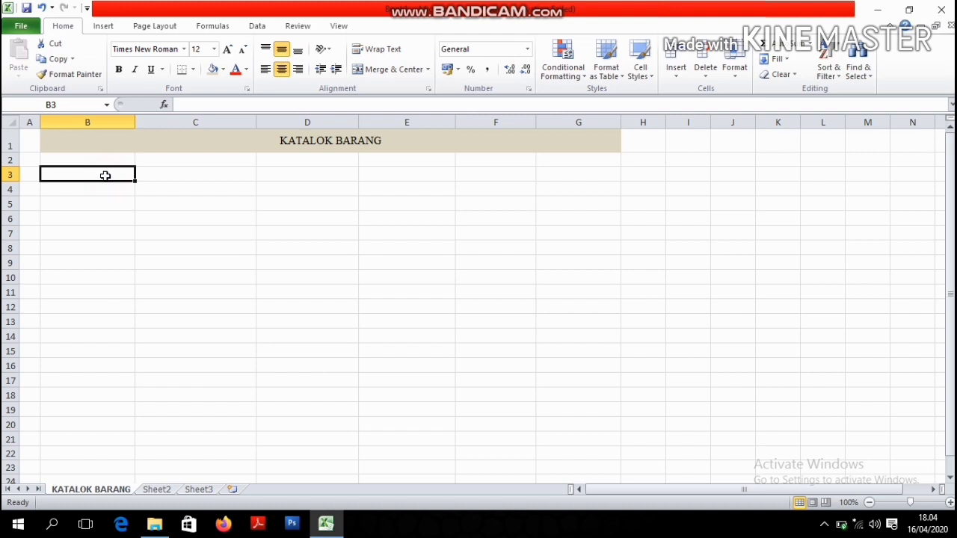
{"action": "type", "text": "KODE "}
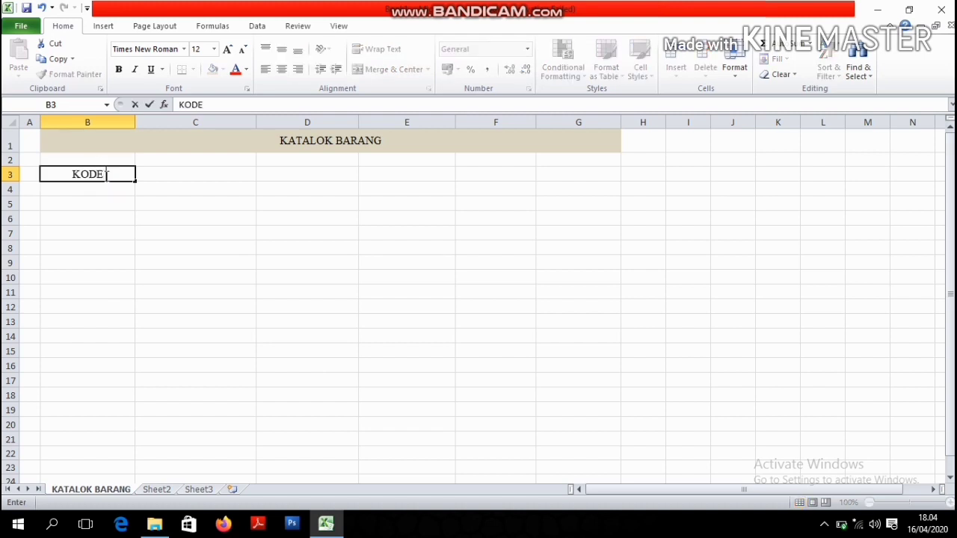
{"action": "type", "text": "BARANG"}
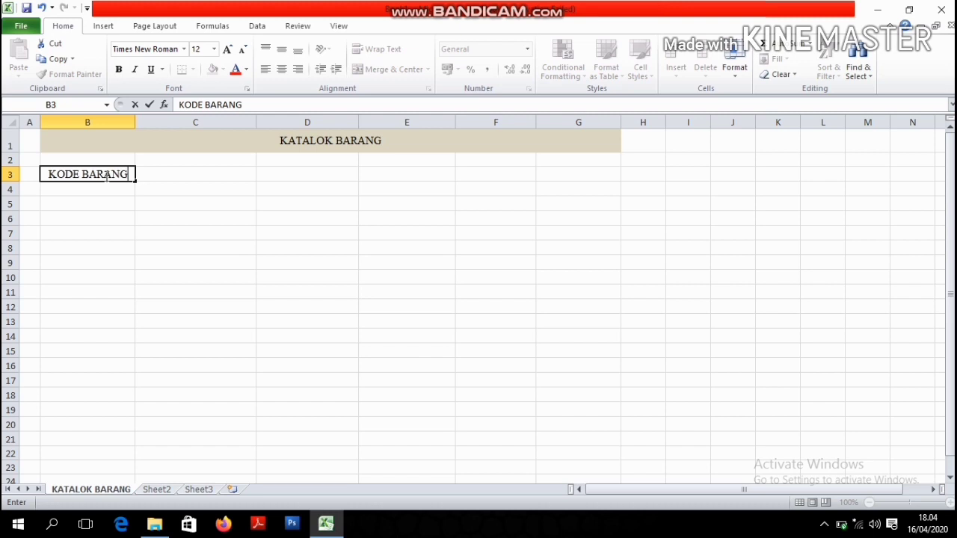
{"action": "key", "text": "Tab"}
{"action": "type", "text": "NAMA"}
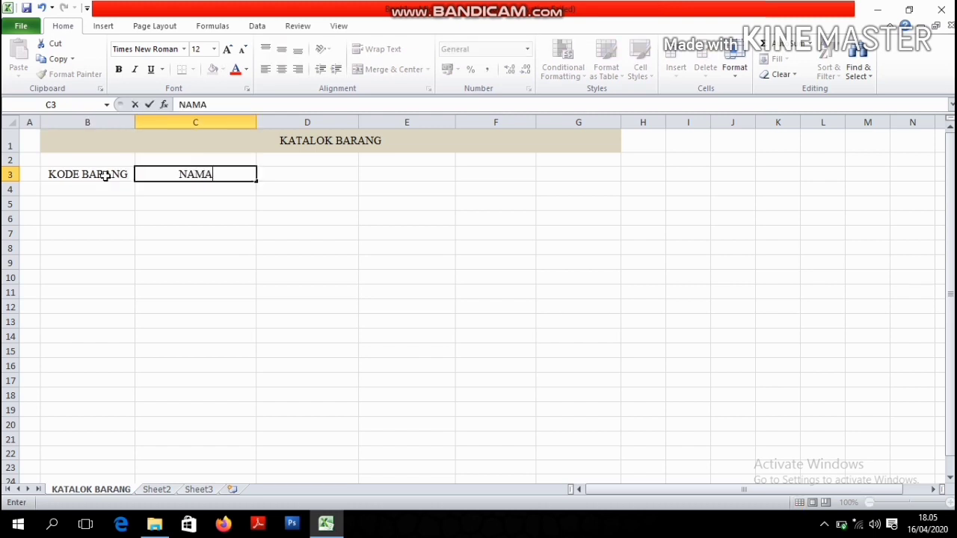
{"action": "type", "text": " BARANG"}
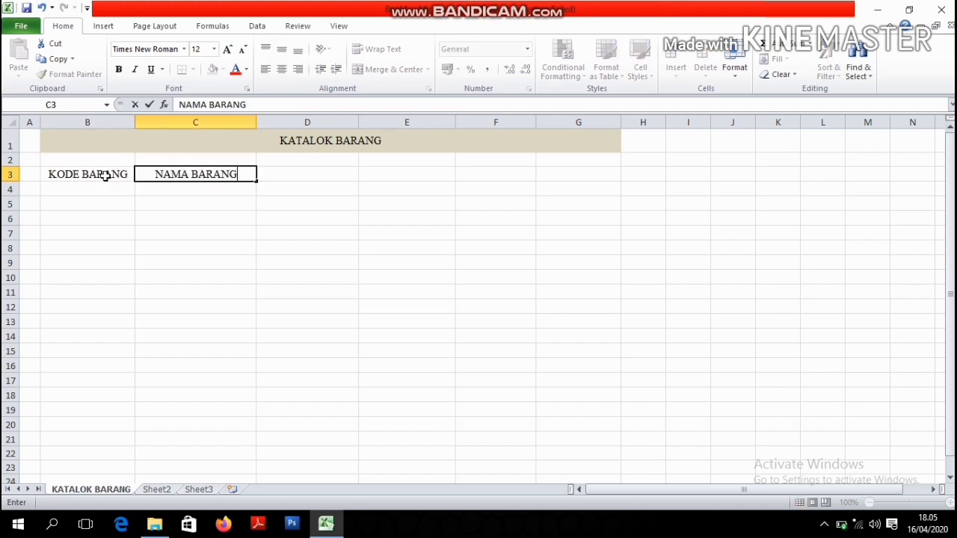
Enter the remaining column headers STOK AWAL, MASUK, KELUAR and STOK AKHIR in cells D3 through G3.
{"action": "key", "text": "Tab"}
{"action": "type", "text": "STOK "}
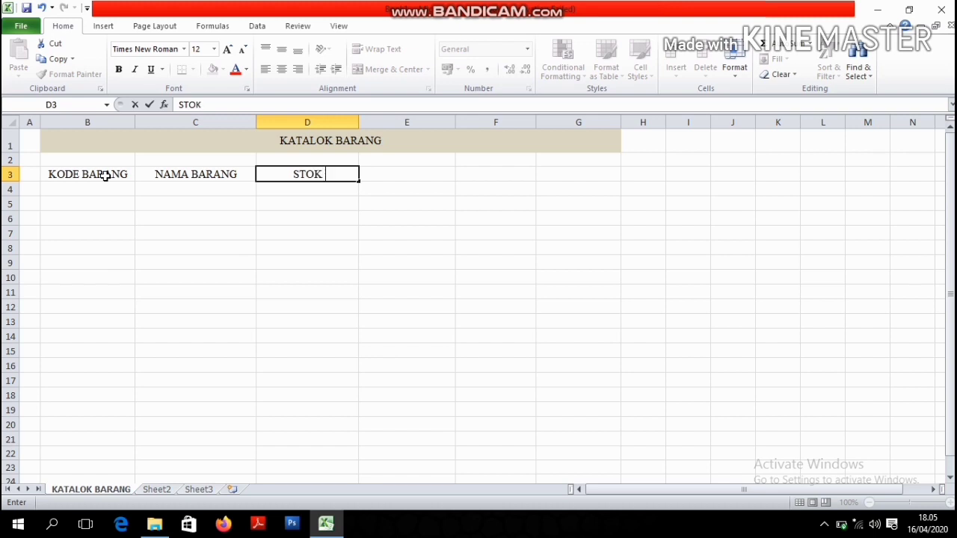
{"action": "type", "text": "AWAL"}
{"action": "key", "text": "Tab"}
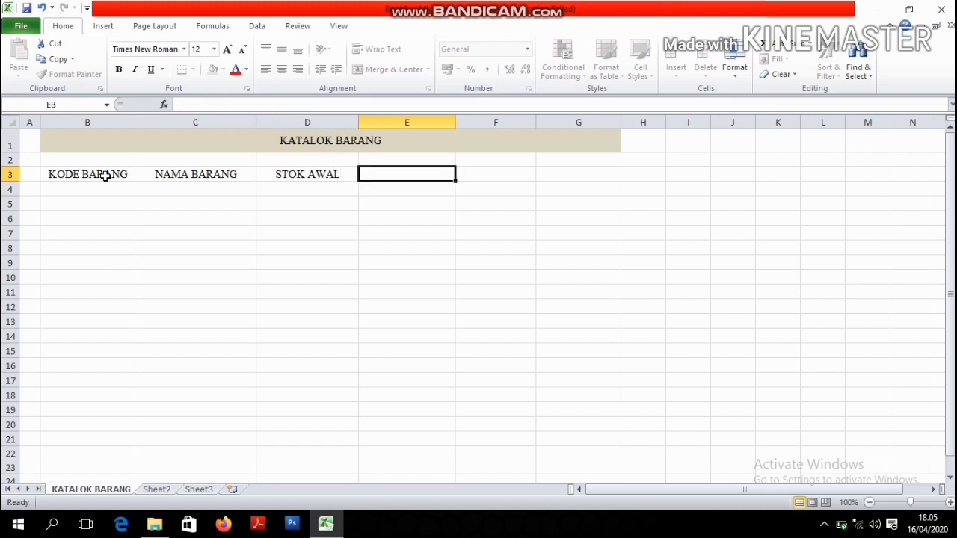
{"action": "type", "text": "MASUK"}
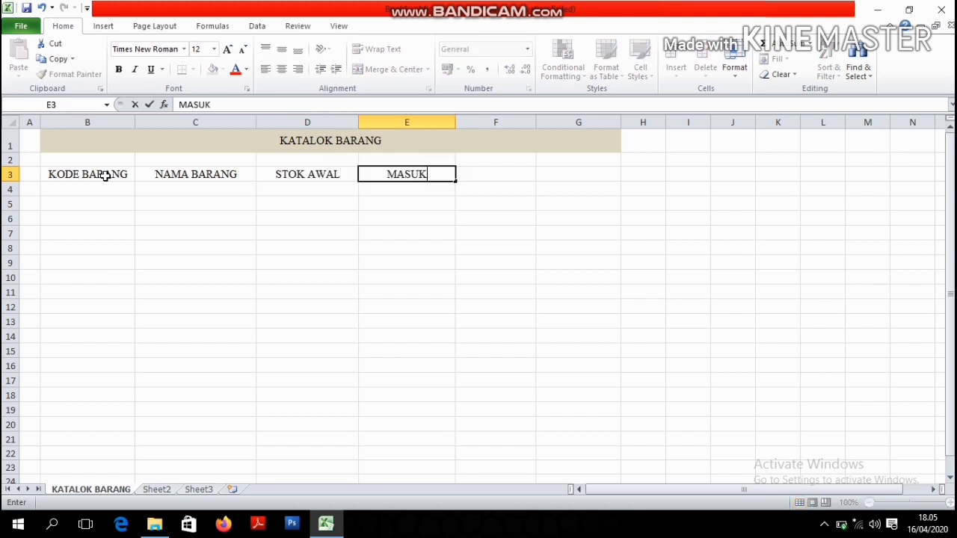
{"action": "key", "text": "Tab"}
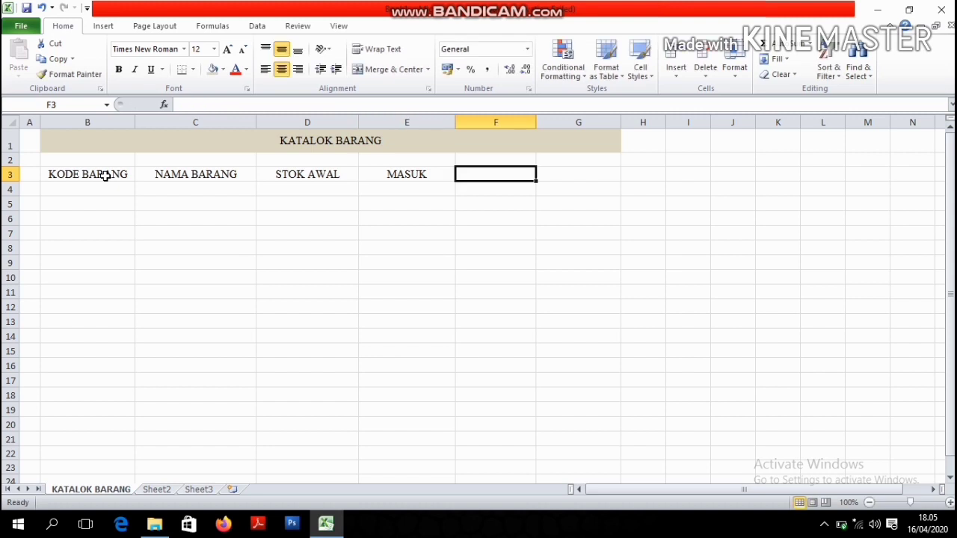
{"action": "type", "text": "KELUAR"}
{"action": "key", "text": "Tab"}
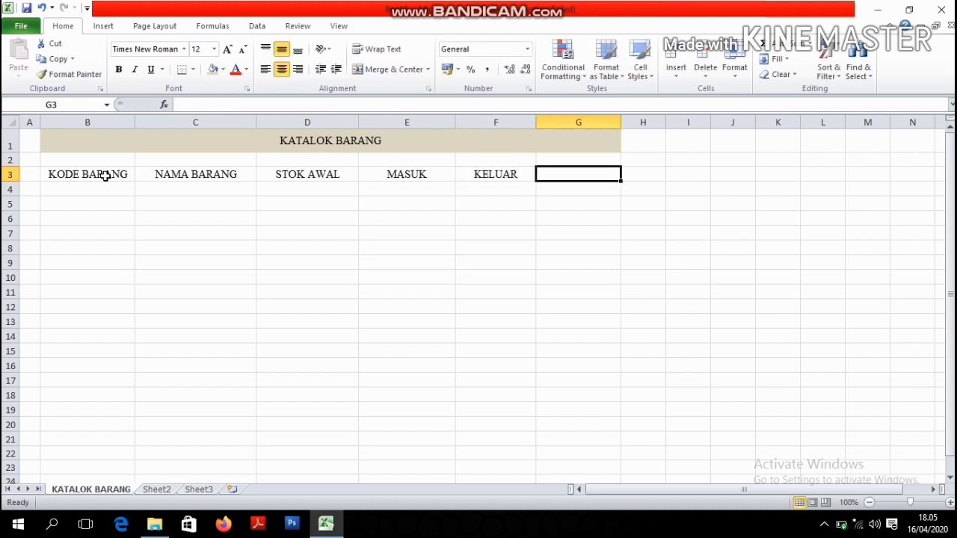
{"action": "type", "text": "STO"}
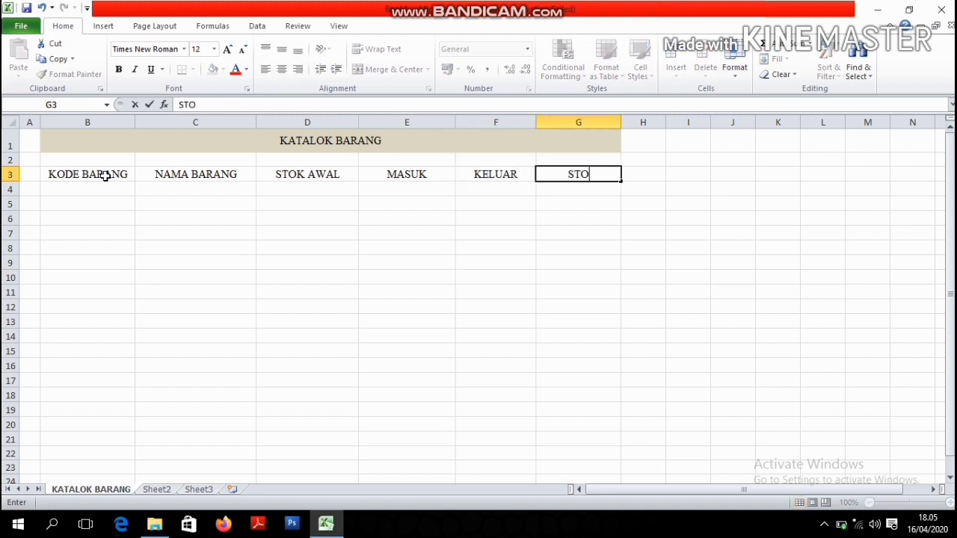
{"action": "type", "text": "K AKHIR"}
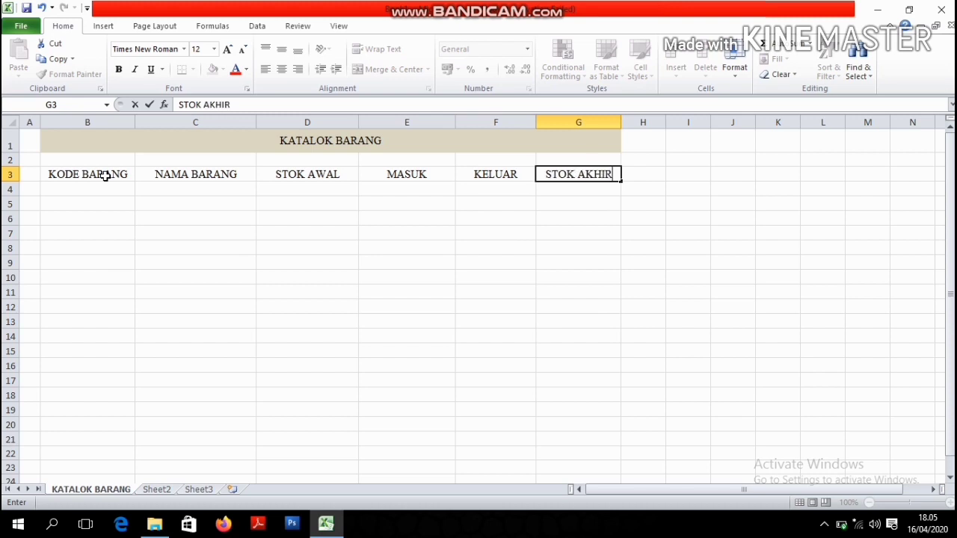
{"action": "left_click", "coordinate": [637, 175]}
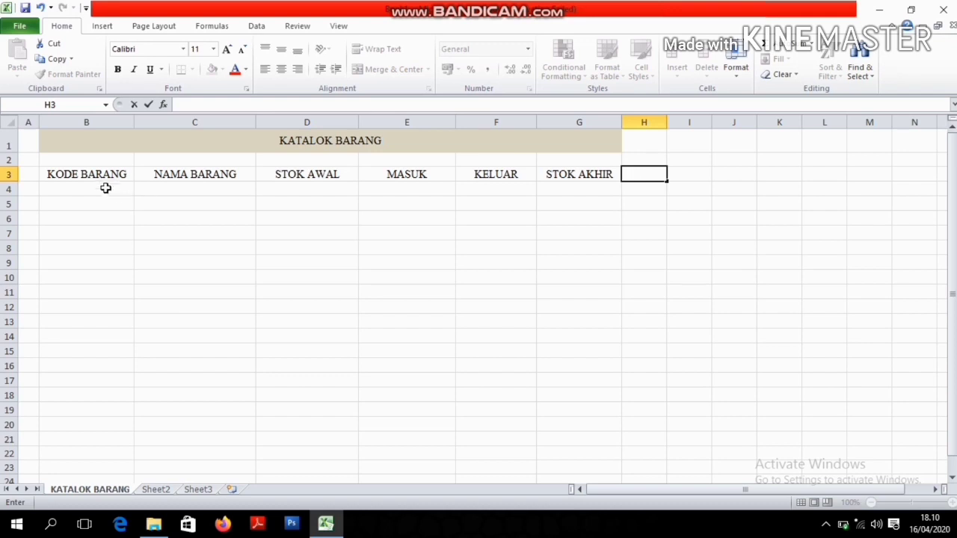
Convert the header range B3:G3 into a table with headers and apply Table Style Medium 4.
{"action": "left_click_drag", "start_coordinate": [95, 176], "coordinate": [551, 167]}
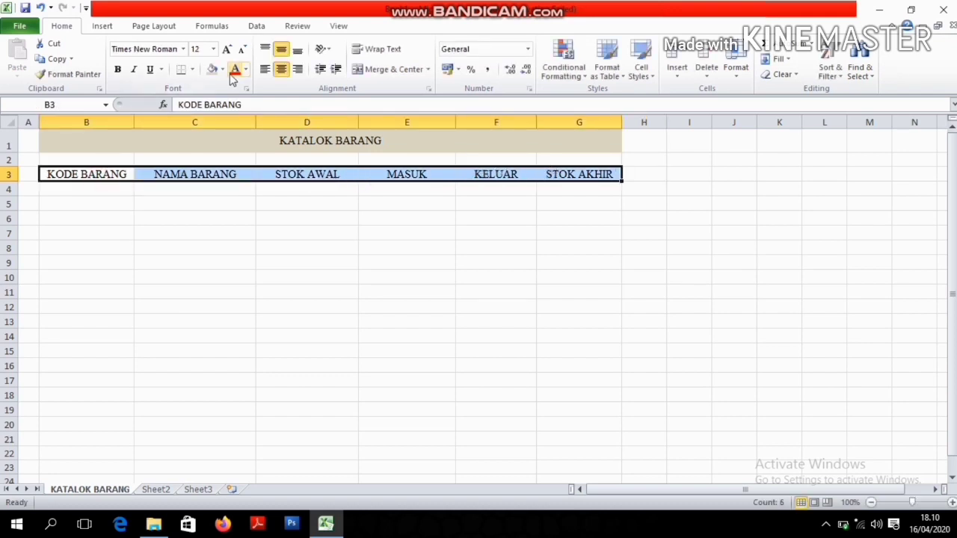
{"action": "left_click", "coordinate": [98, 27]}
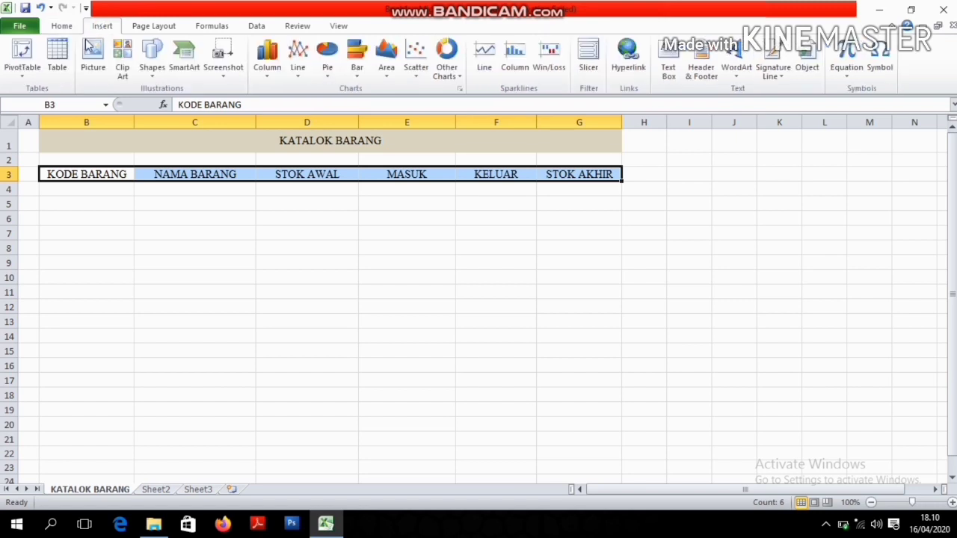
{"action": "left_click", "coordinate": [59, 61]}
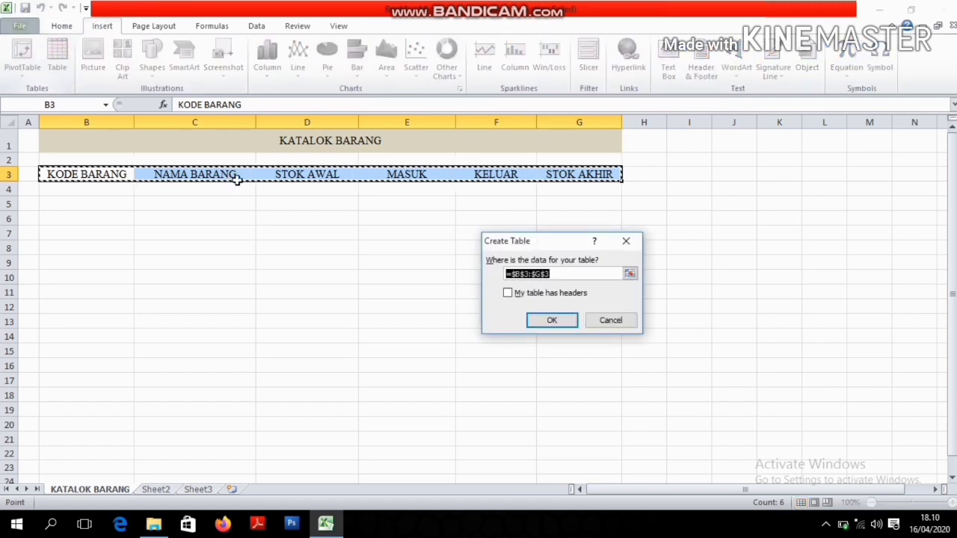
{"action": "left_click", "coordinate": [508, 294]}
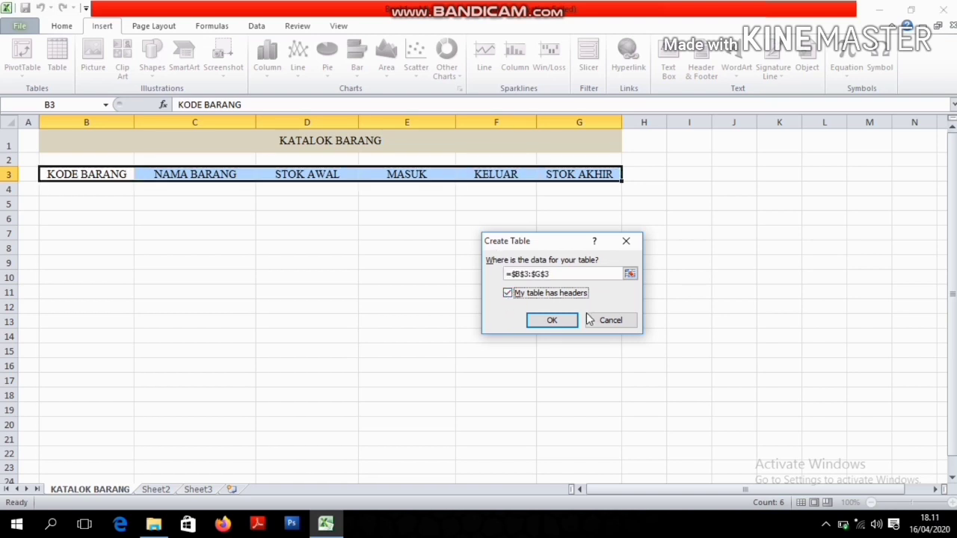
{"action": "left_click", "coordinate": [573, 321]}
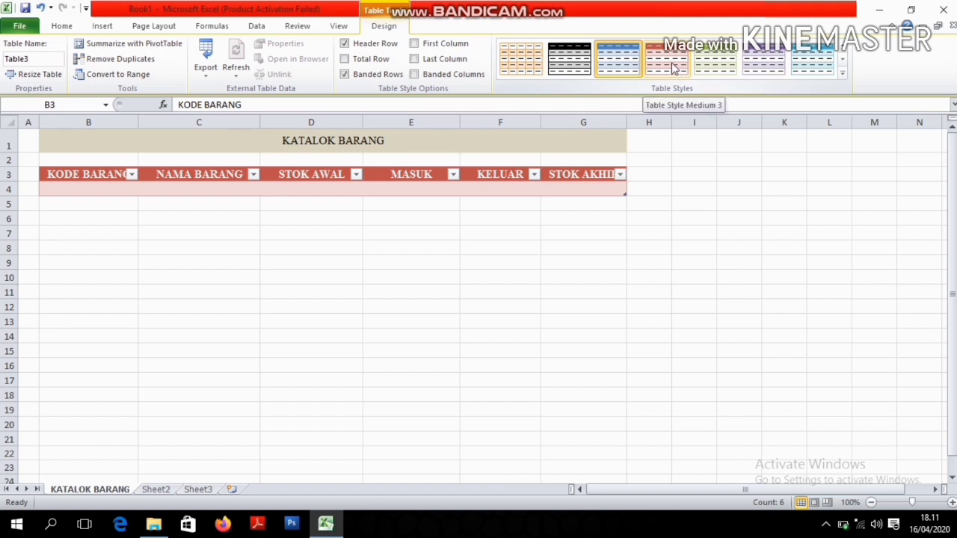
{"action": "left_click", "coordinate": [711, 63]}
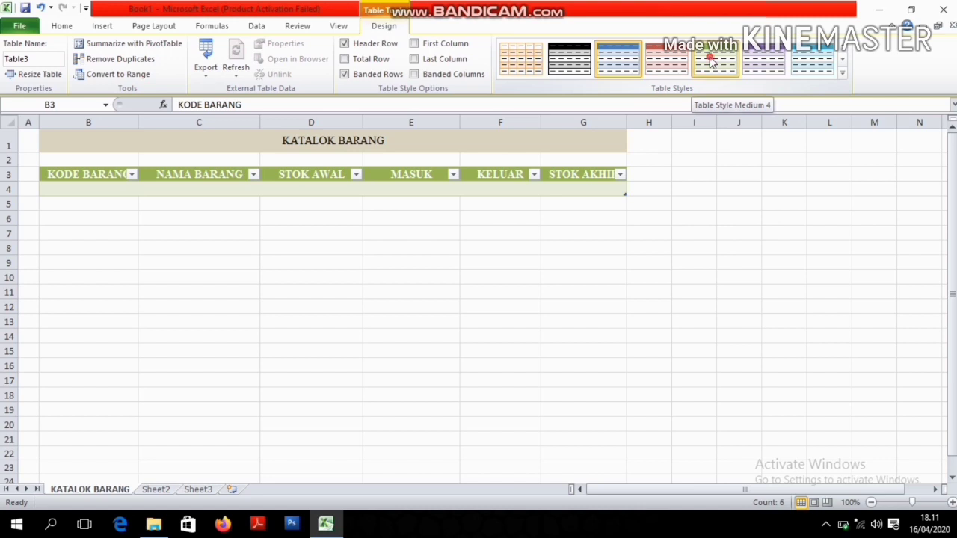
{"action": "left_click", "coordinate": [696, 184]}
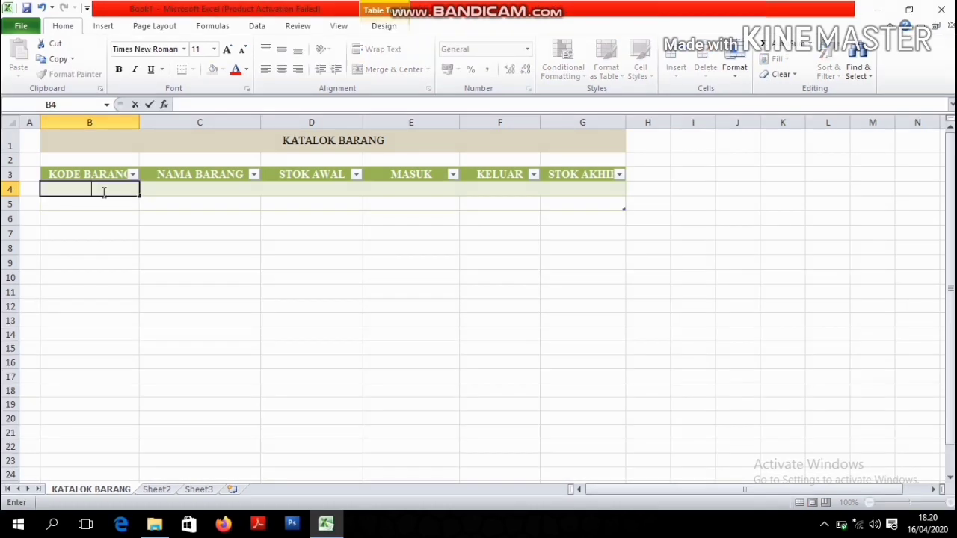
Enter the item codes A001, A002 and A003 under KODE BARANG in cells B4 through B6.
{"action": "type", "text": "A001"}
{"action": "key", "text": "Return"}
{"action": "type", "text": "A002"}
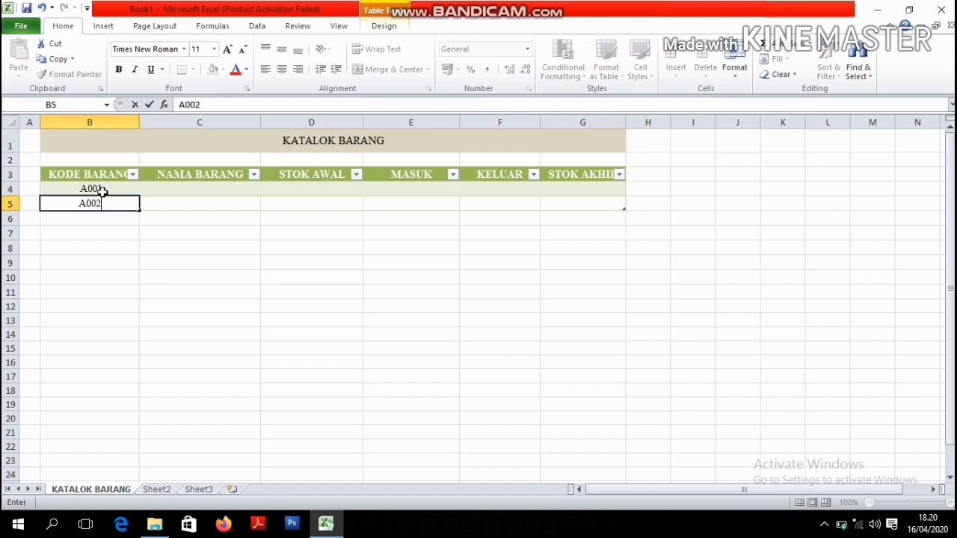
{"action": "key", "text": "Return"}
{"action": "type", "text": "A003"}
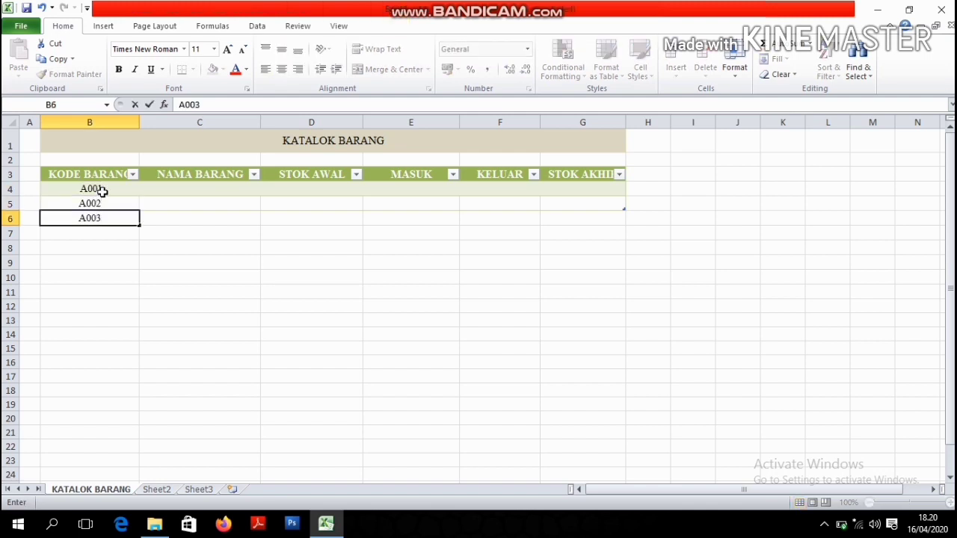
{"action": "key", "text": "Return"}
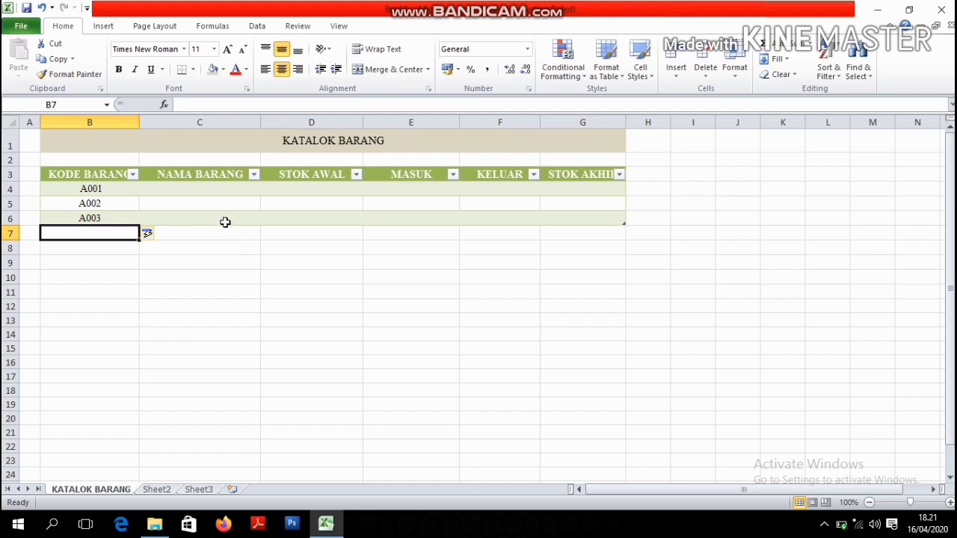
Enter the item names AC, TV and KULKAS under NAMA BARANG in cells C4 through C6.
{"action": "left_click", "coordinate": [215, 188]}
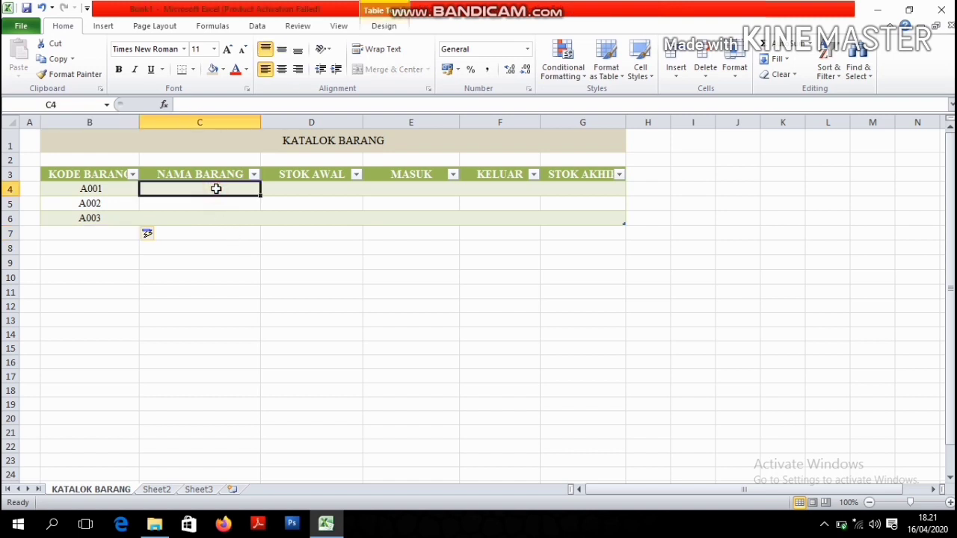
{"action": "type", "text": "AC"}
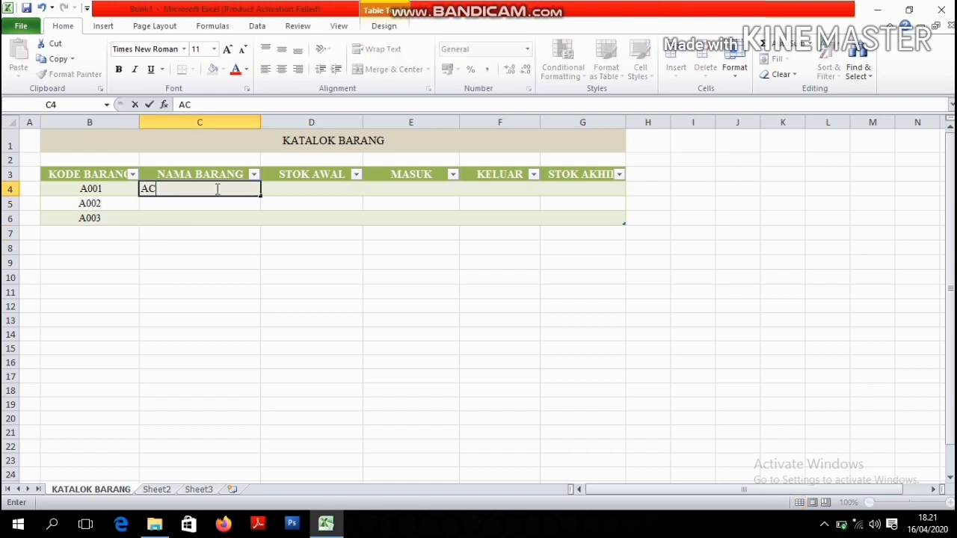
{"action": "key", "text": "Return"}
{"action": "type", "text": "TV"}
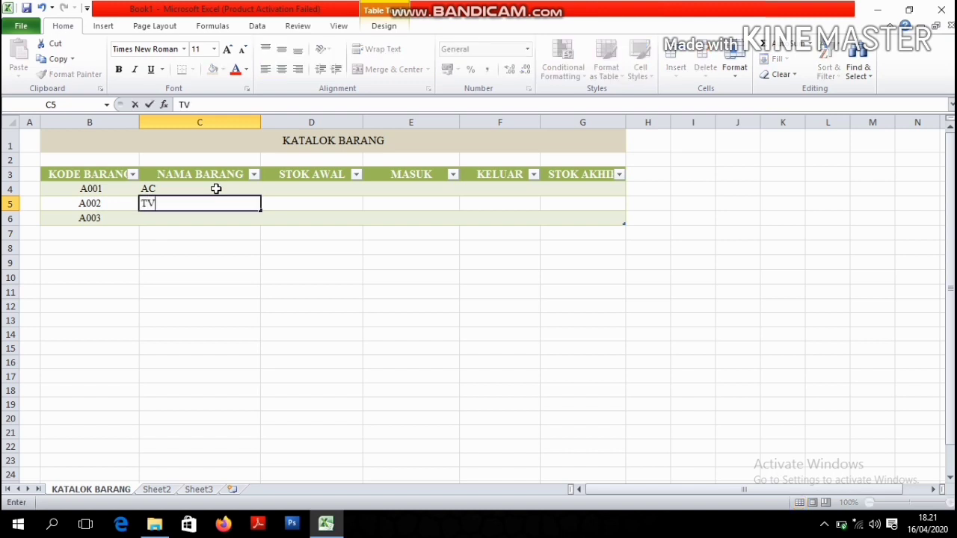
{"action": "key", "text": "Return"}
{"action": "type", "text": "KULKAS"}
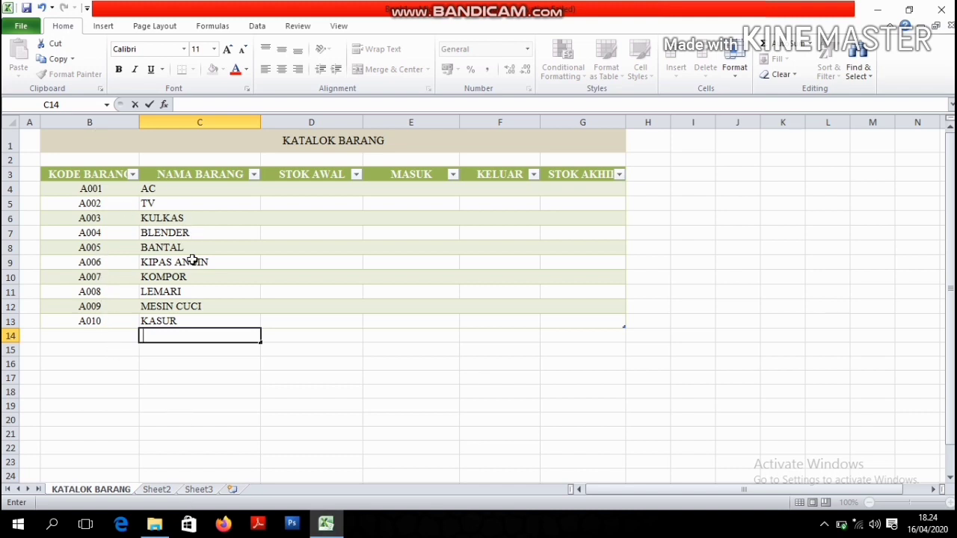
Enter the STOK AWAL values 50, 100, 80, 45 and 100 in cells D4 through D8, for AC through BANTAL.
{"action": "left_click", "coordinate": [306, 193]}
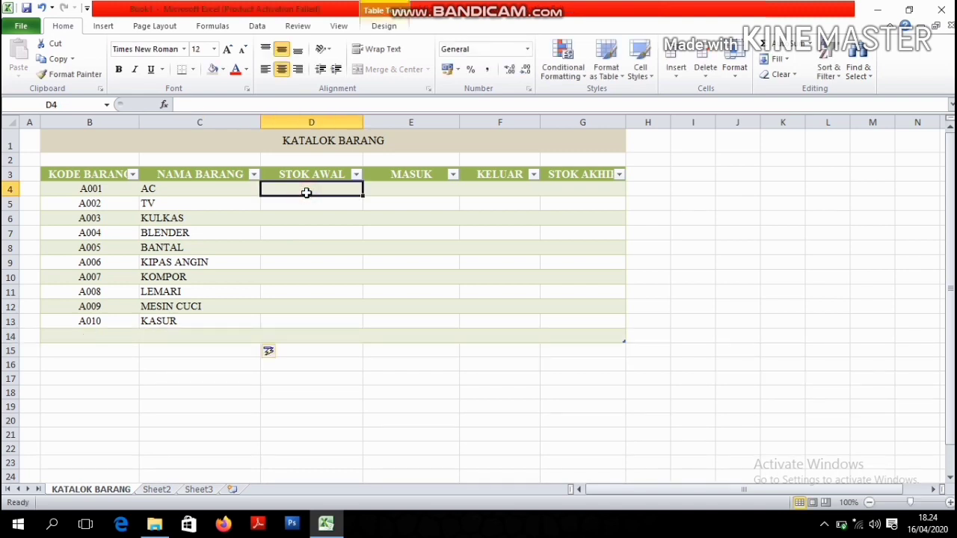
{"action": "type", "text": "50"}
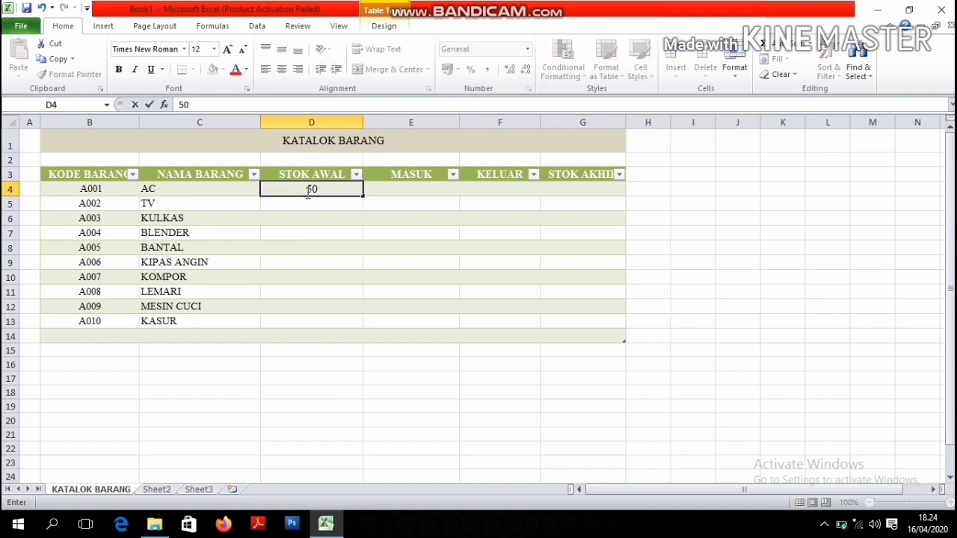
{"action": "key", "text": "Return"}
{"action": "type", "text": "100"}
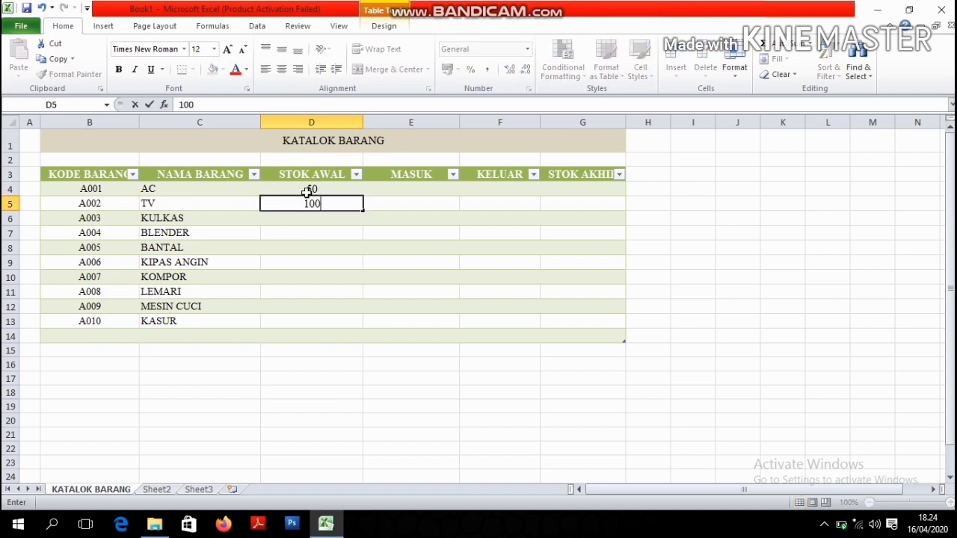
{"action": "key", "text": "Return"}
{"action": "type", "text": "80"}
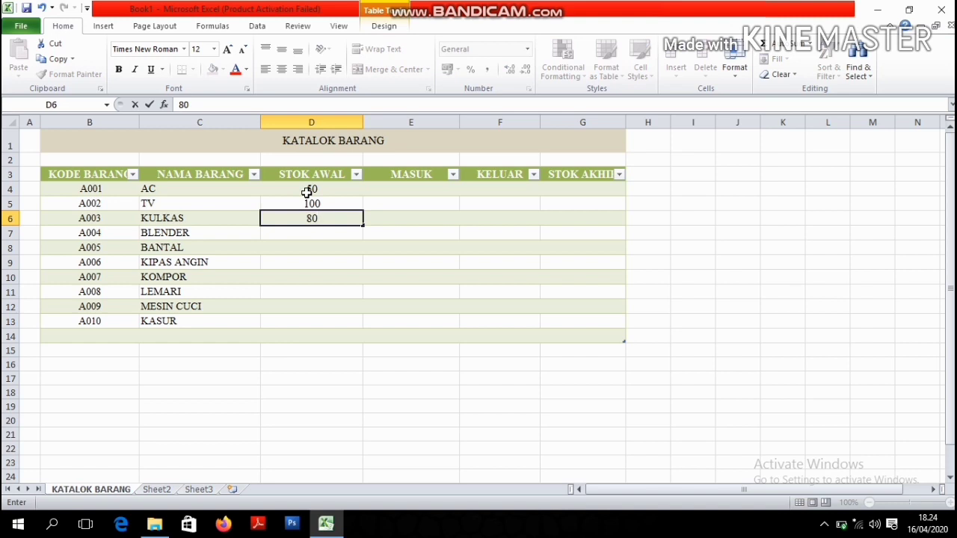
{"action": "key", "text": "Return"}
{"action": "type", "text": "45"}
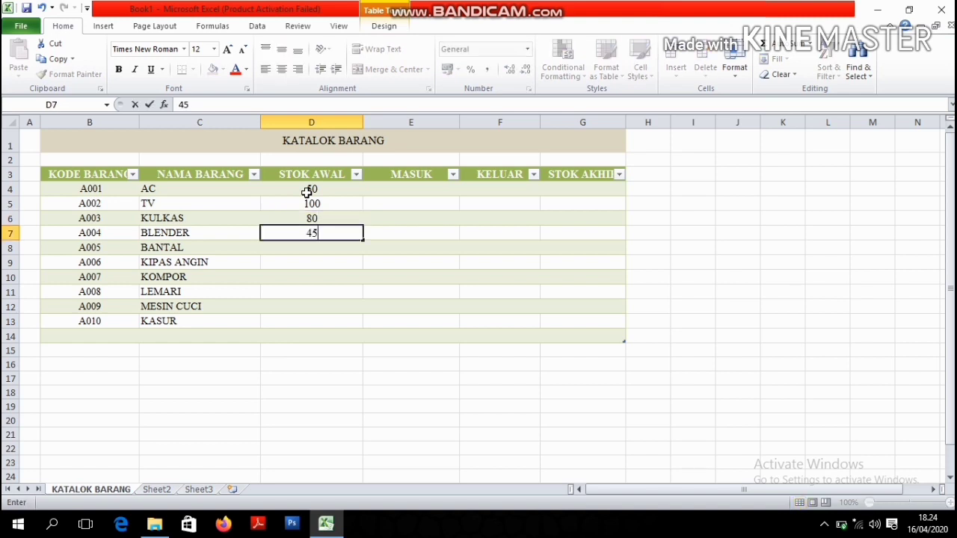
{"action": "key", "text": "Return"}
{"action": "type", "text": "1"}
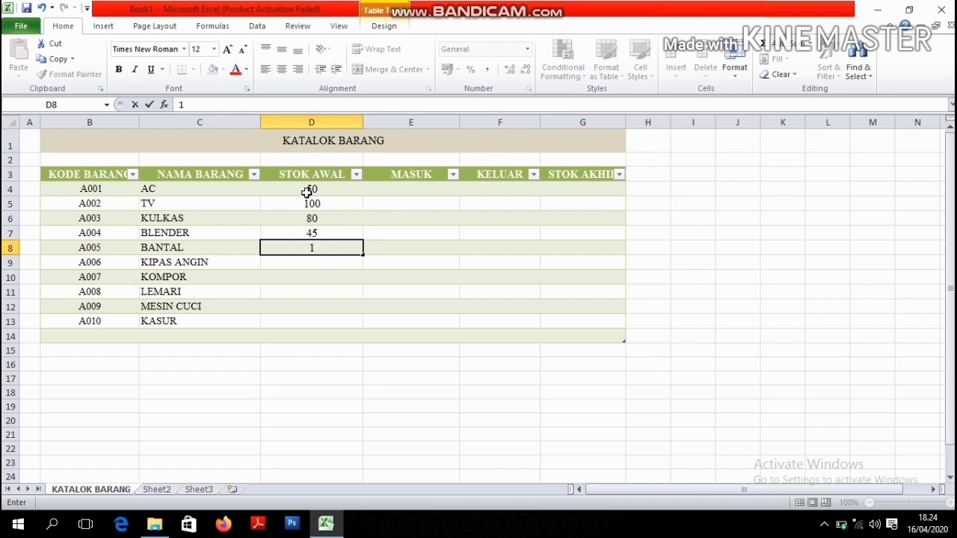
{"action": "type", "text": "00"}
{"action": "key", "text": "Return"}
Enter the STOK AWAL values 74, 32, 45, 27 and 11 in cells D9 through D13, for KIPAS ANGIN through KASUR.
{"action": "type", "text": "74"}
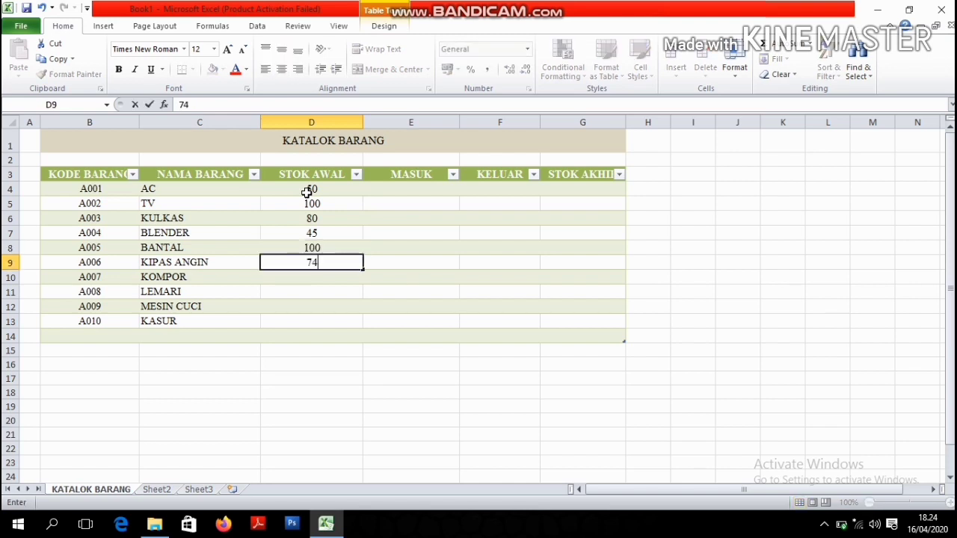
{"action": "key", "text": "Return"}
{"action": "type", "text": "32"}
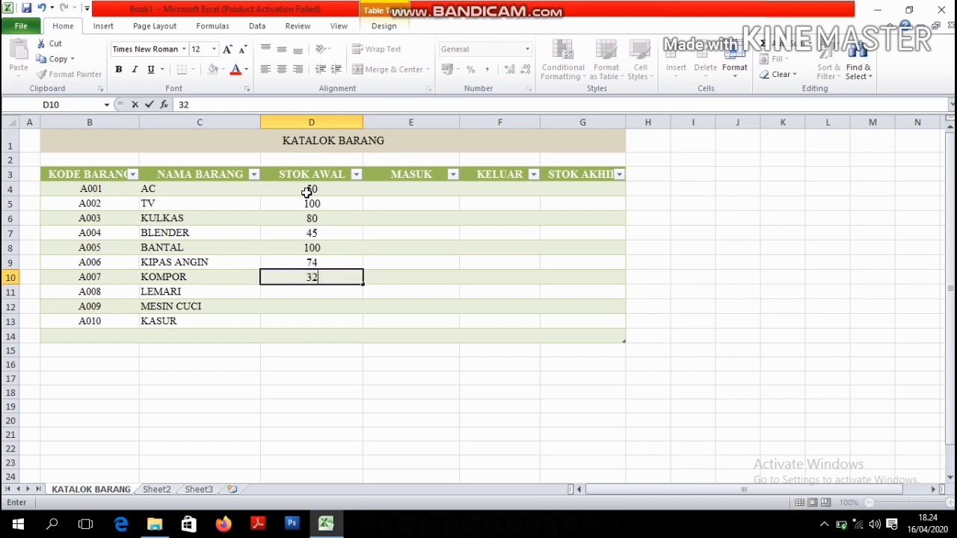
{"action": "key", "text": "Return"}
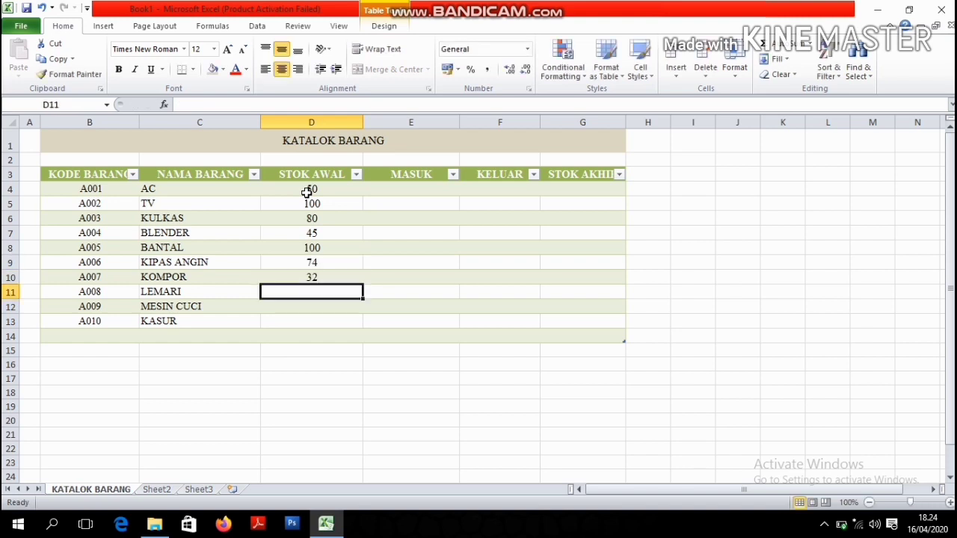
{"action": "type", "text": "45"}
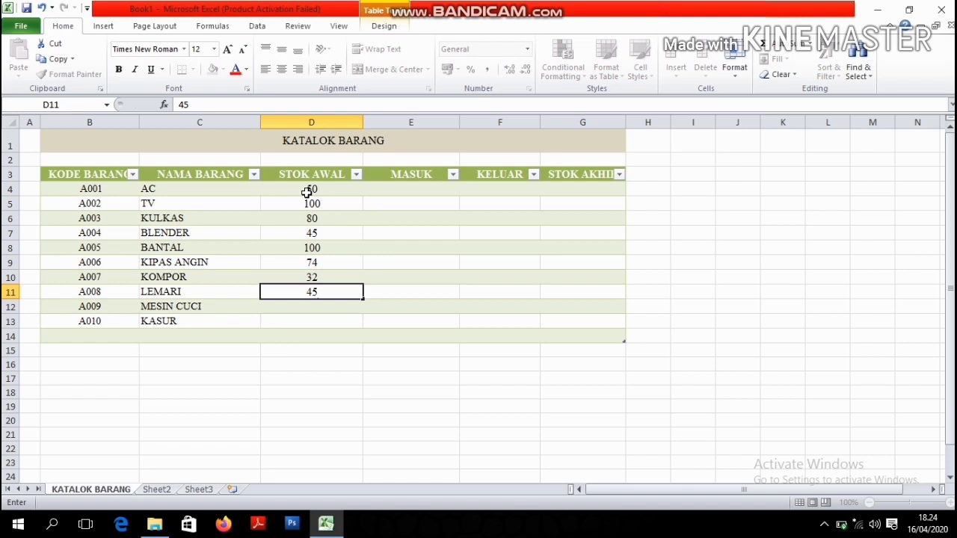
{"action": "key", "text": "Return"}
{"action": "type", "text": "27"}
{"action": "key", "text": "Return"}
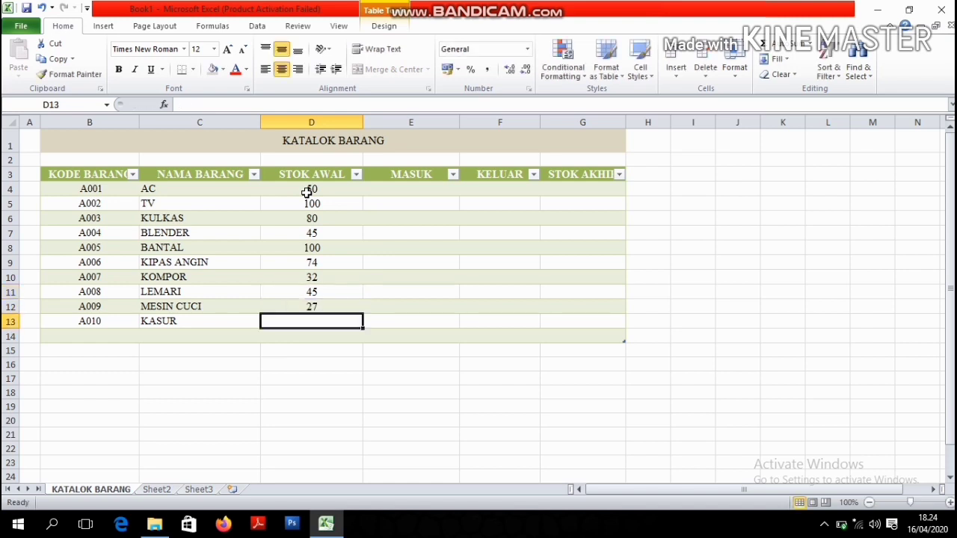
{"action": "type", "text": "11"}
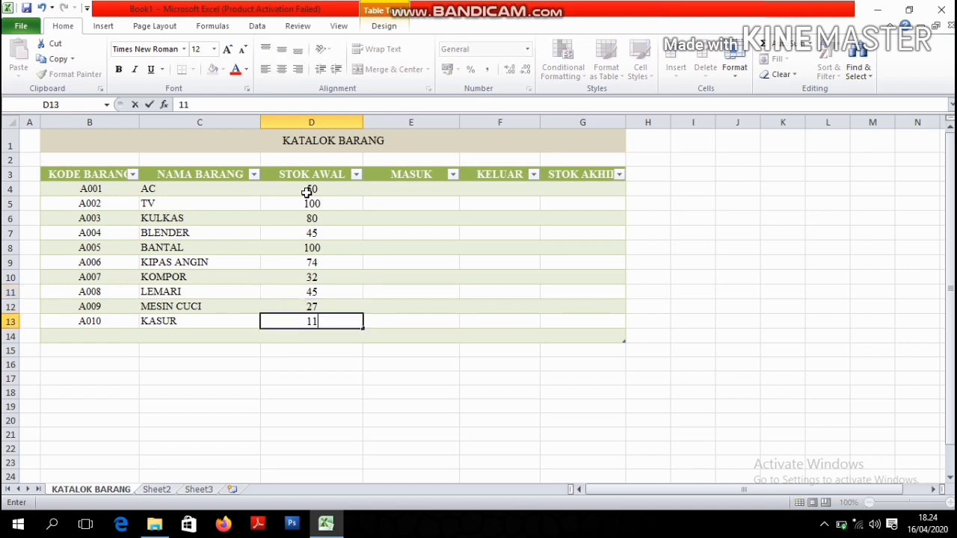
{"action": "key", "text": "ctrl+Return"}
{"action": "key", "text": "Return"}
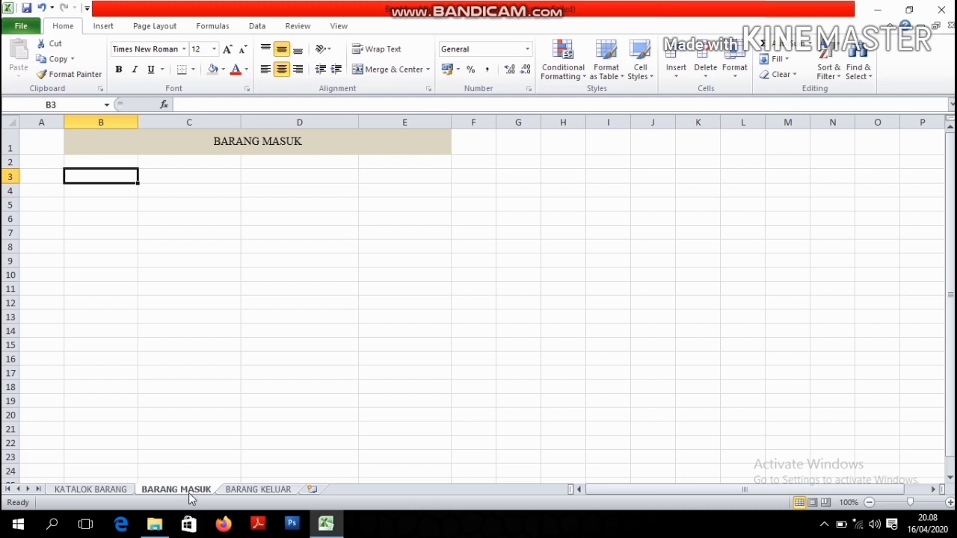
Enter the column headers TANGGAL and KODE BARANG in cells B3 and C3 of the BARANG MASUK sheet.
{"action": "left_click", "coordinate": [228, 146]}
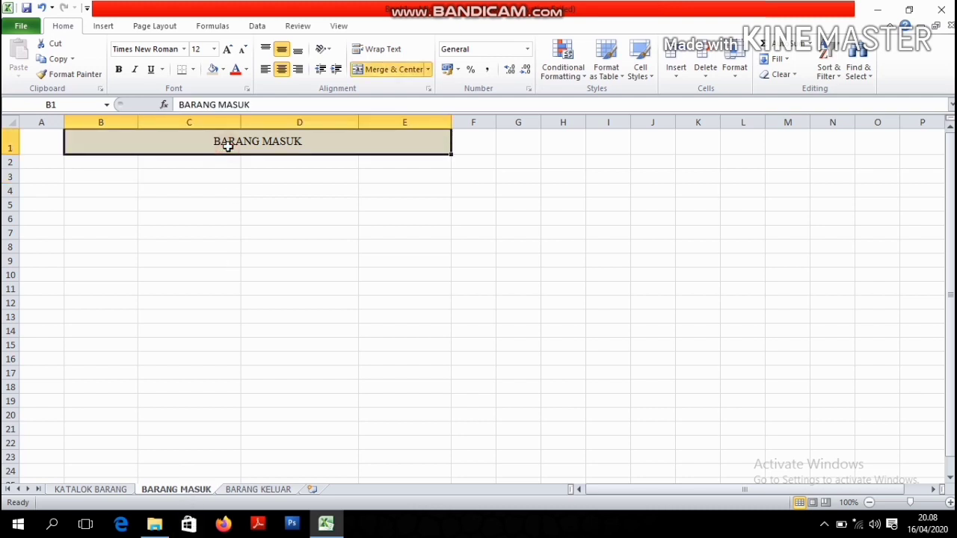
{"action": "left_click", "coordinate": [122, 179]}
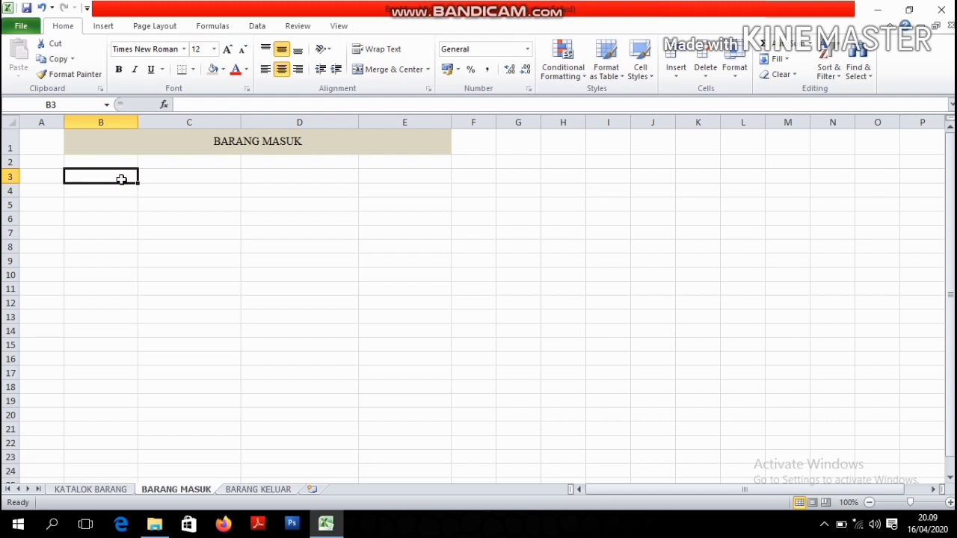
{"action": "type", "text": "TANGGA;"}
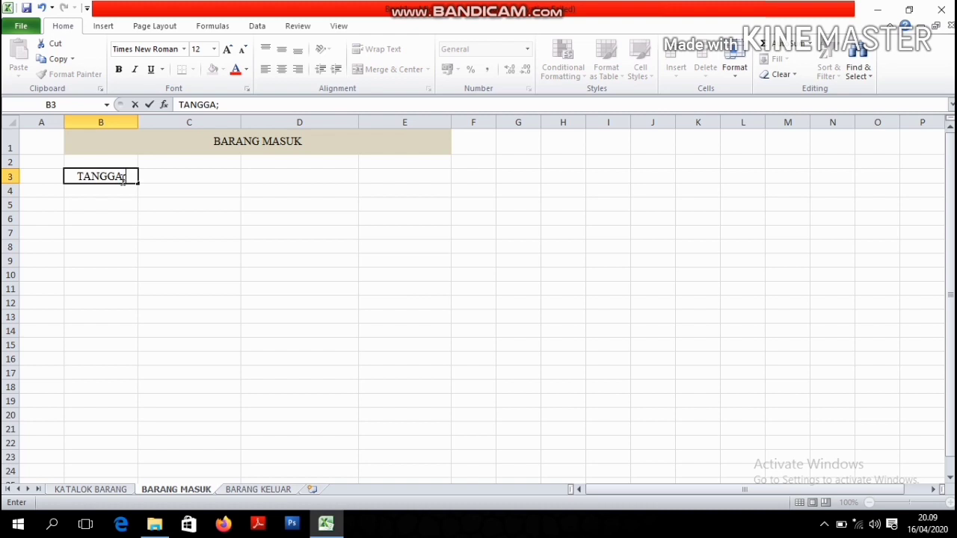
{"action": "key", "text": "BackSpace"}
{"action": "type", "text": "L"}
{"action": "key", "text": "Tab"}
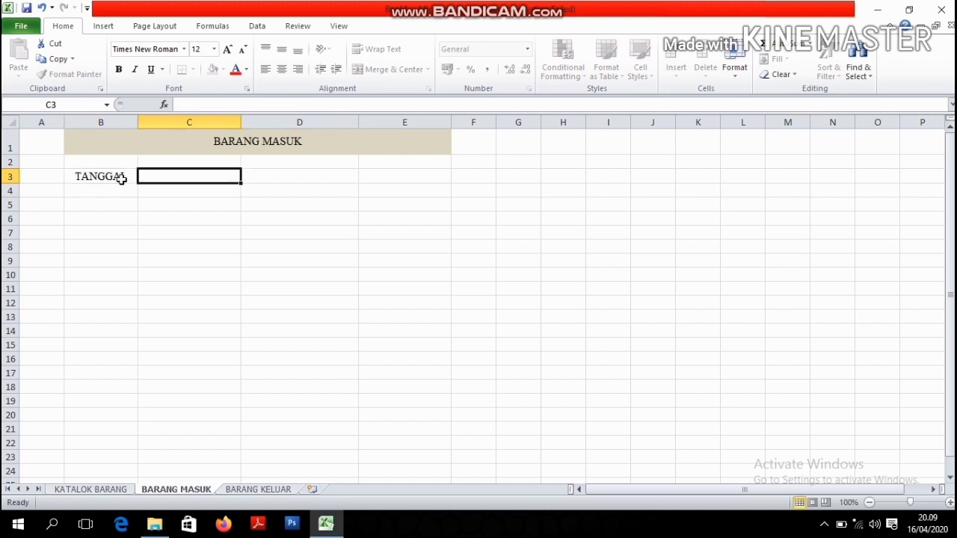
{"action": "type", "text": "KODE B"}
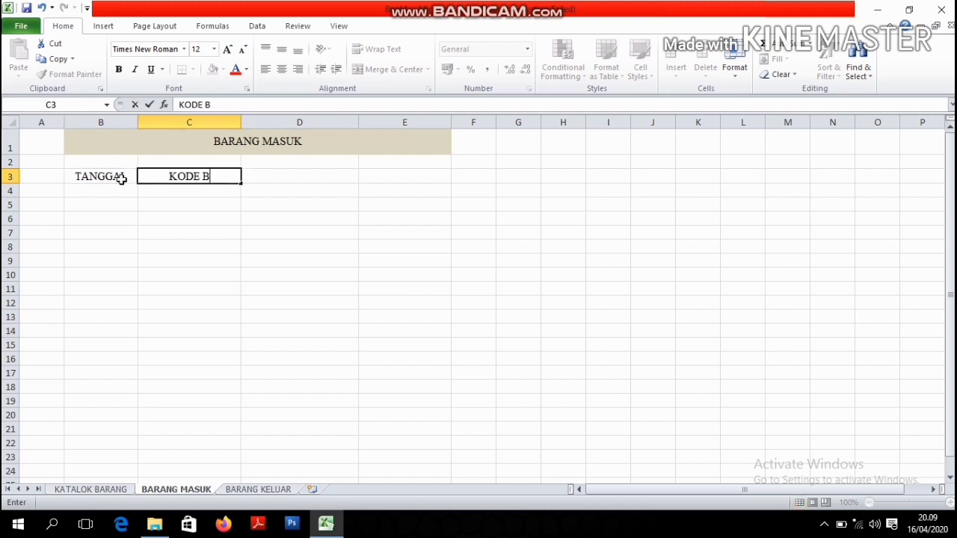
{"action": "type", "text": "ARANG"}
{"action": "key", "text": "Tab"}
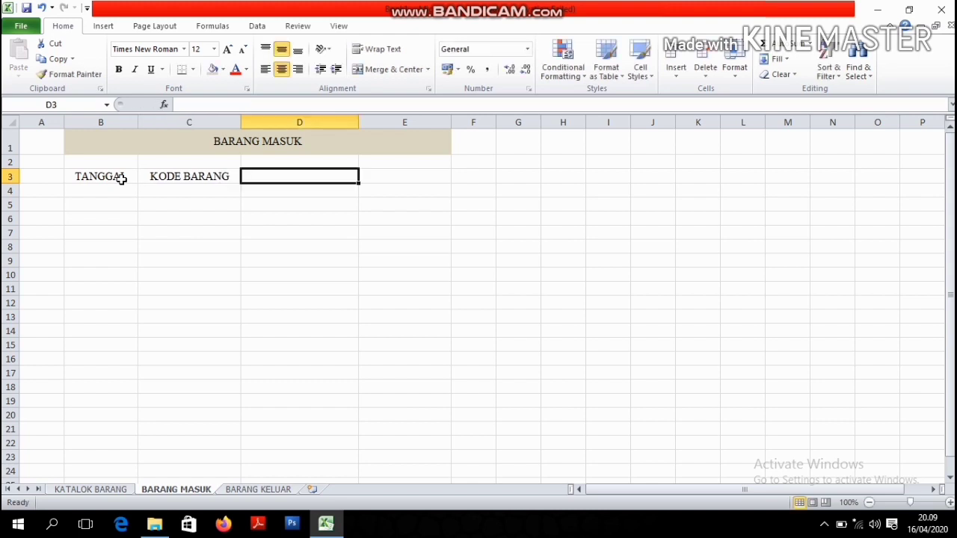
Enter the column headers NAMA BARANG and JUMLAH MASUK in cells D3 and E3 of the BARANG MASUK sheet.
{"action": "type", "text": "NAMA "}
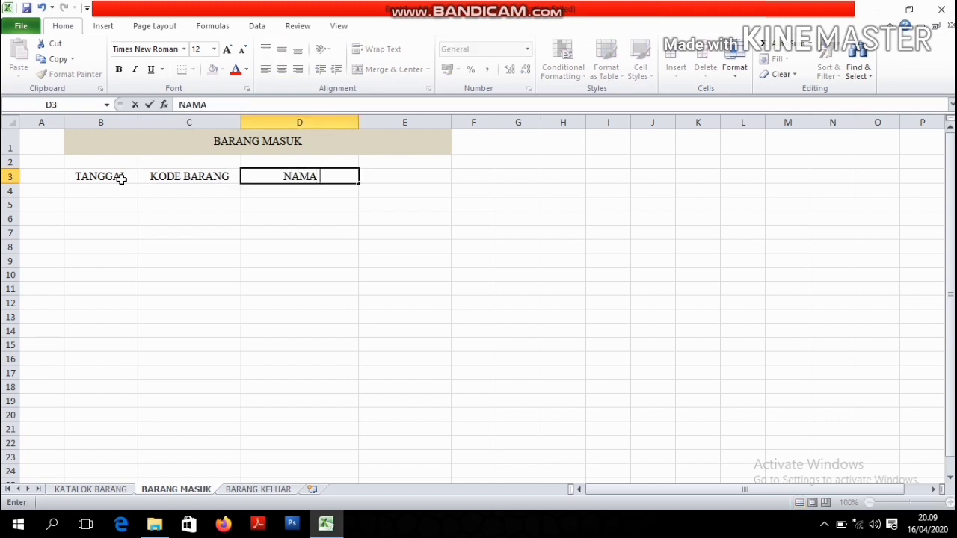
{"action": "type", "text": "BARANG"}
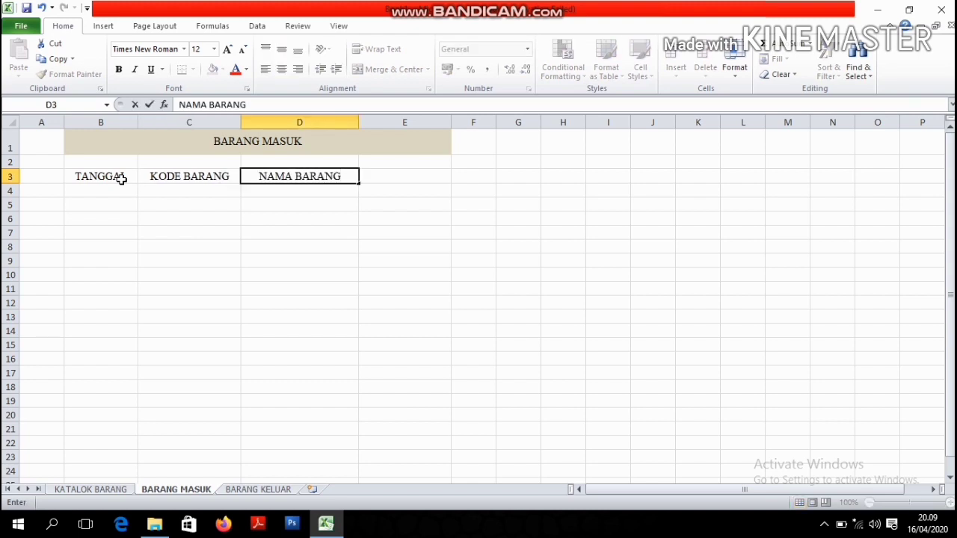
{"action": "key", "text": "Tab"}
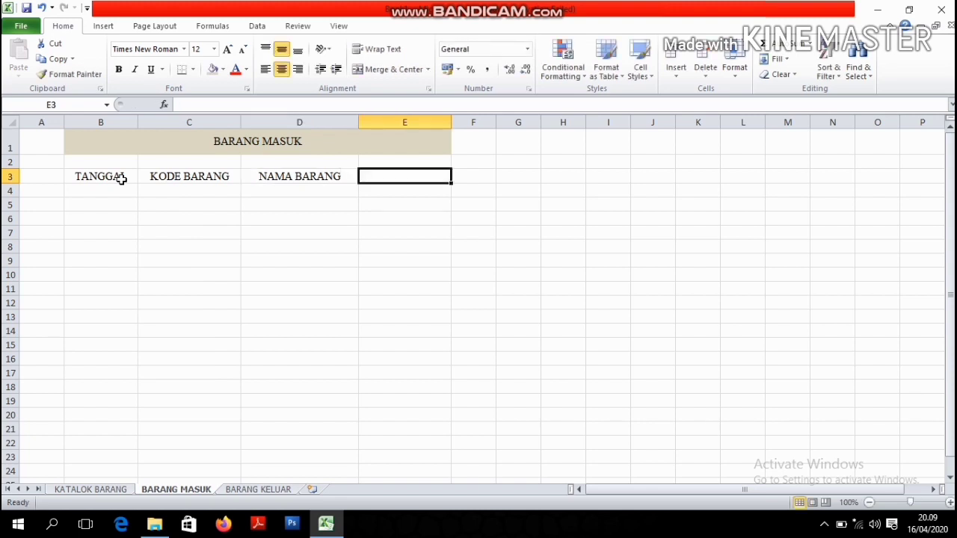
{"action": "type", "text": "JUMLAH"}
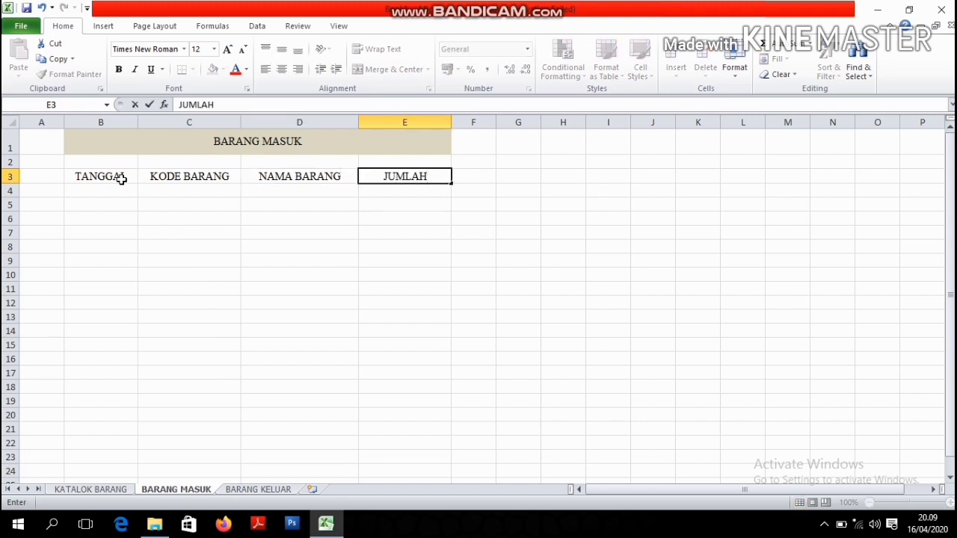
{"action": "type", "text": " MASUK"}
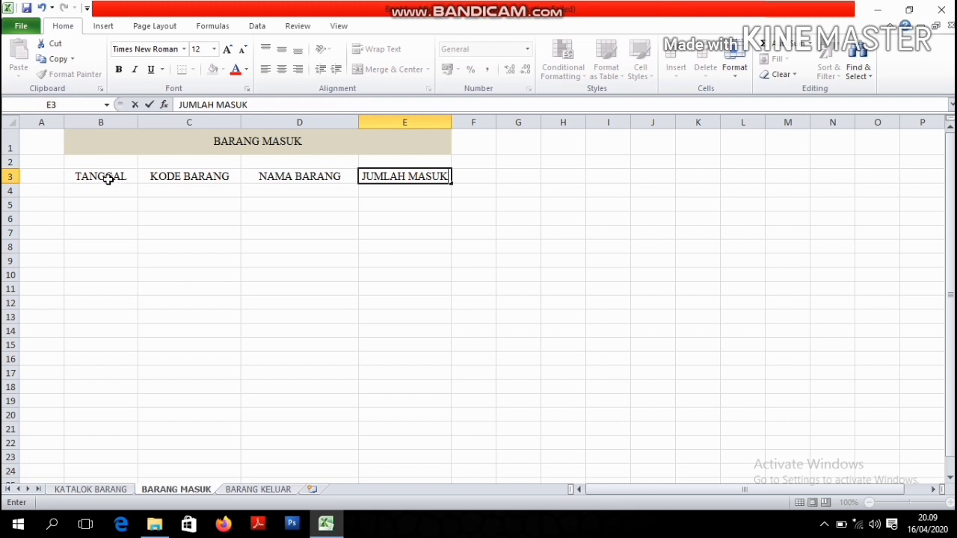
Convert the header range B3:E3 on the BARANG MASUK sheet into a table with headers and apply the green table style.
{"action": "left_click_drag", "start_coordinate": [108, 179], "coordinate": [390, 179]}
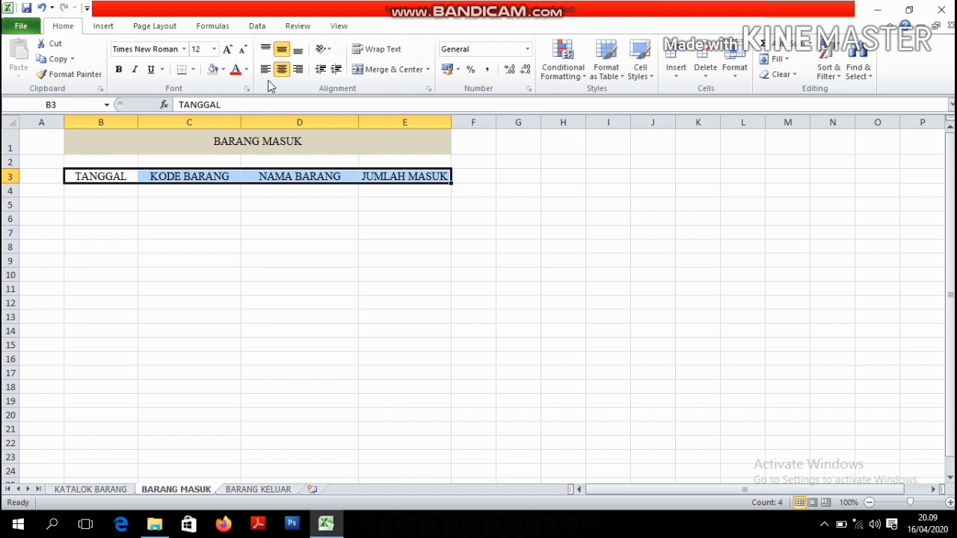
{"action": "left_click", "coordinate": [106, 28]}
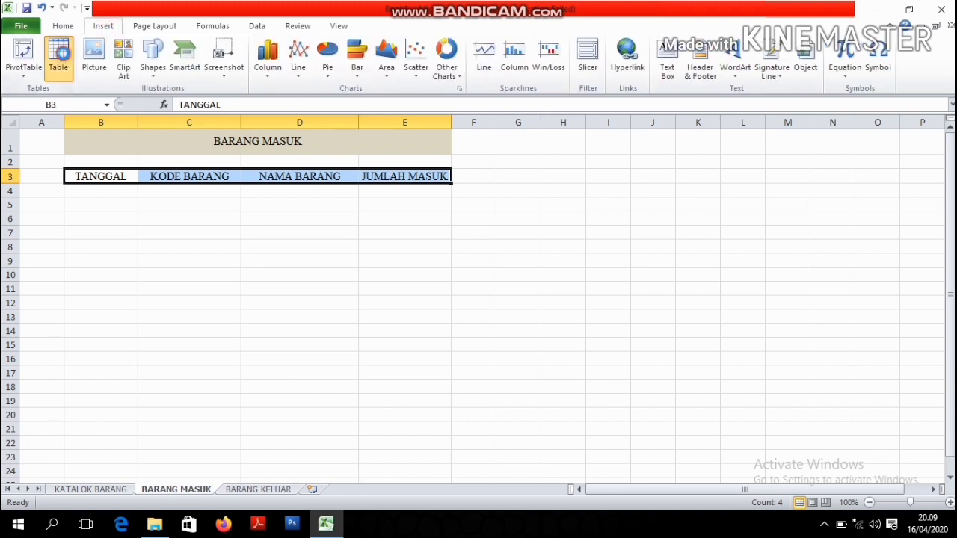
{"action": "left_click", "coordinate": [63, 55]}
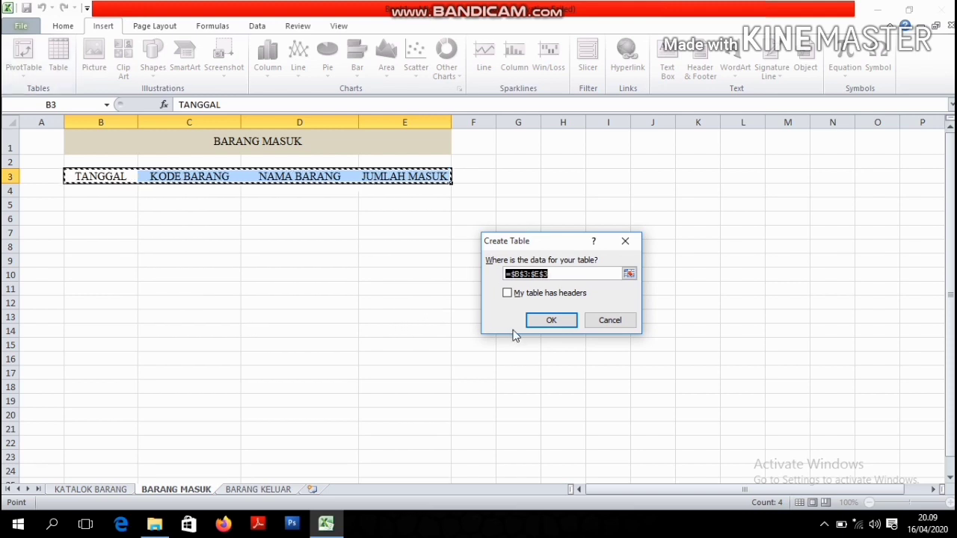
{"action": "left_click", "coordinate": [509, 294]}
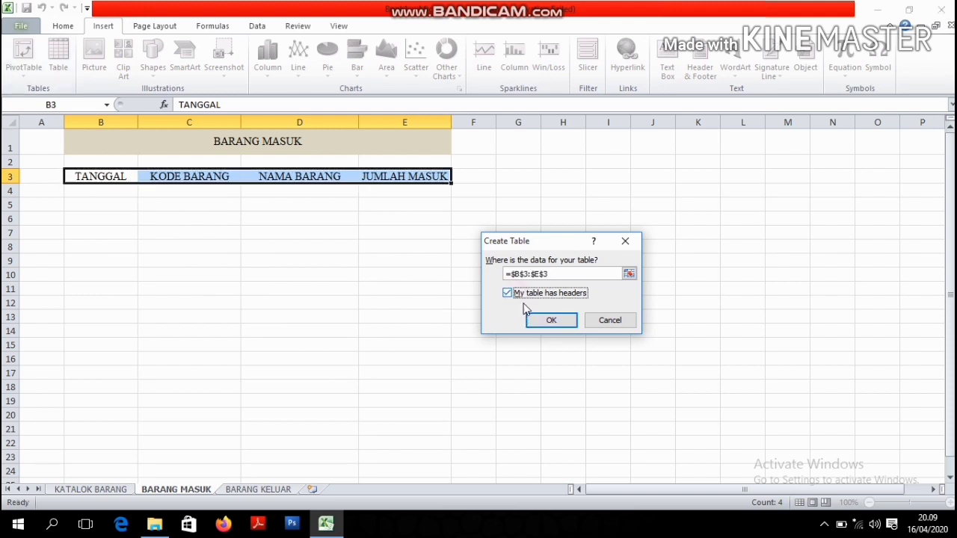
{"action": "left_click", "coordinate": [538, 321]}
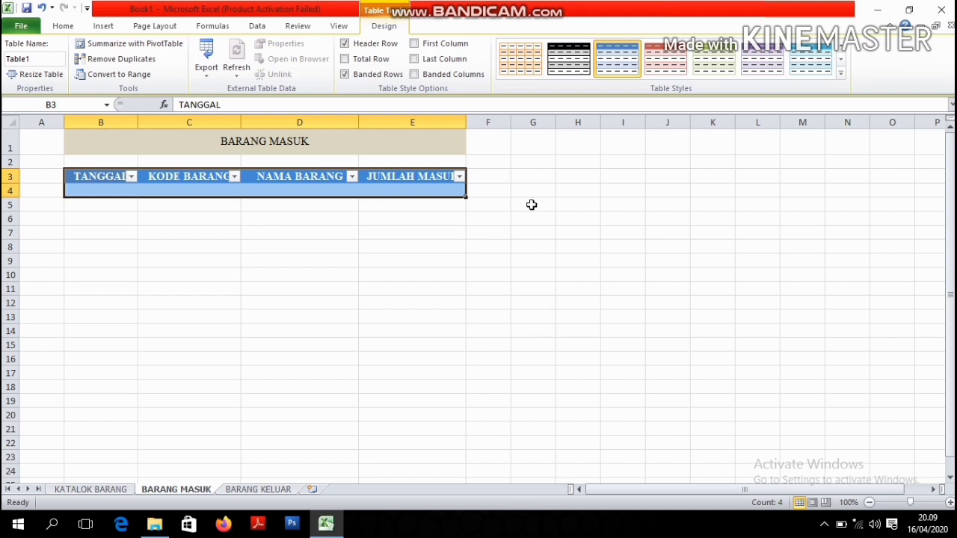
{"action": "left_click", "coordinate": [694, 68]}
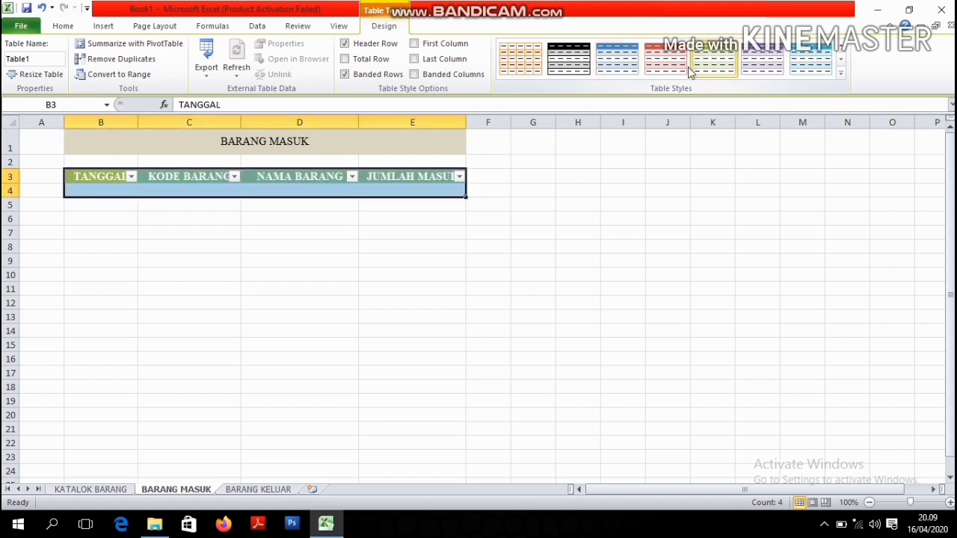
{"action": "left_click", "coordinate": [536, 230]}
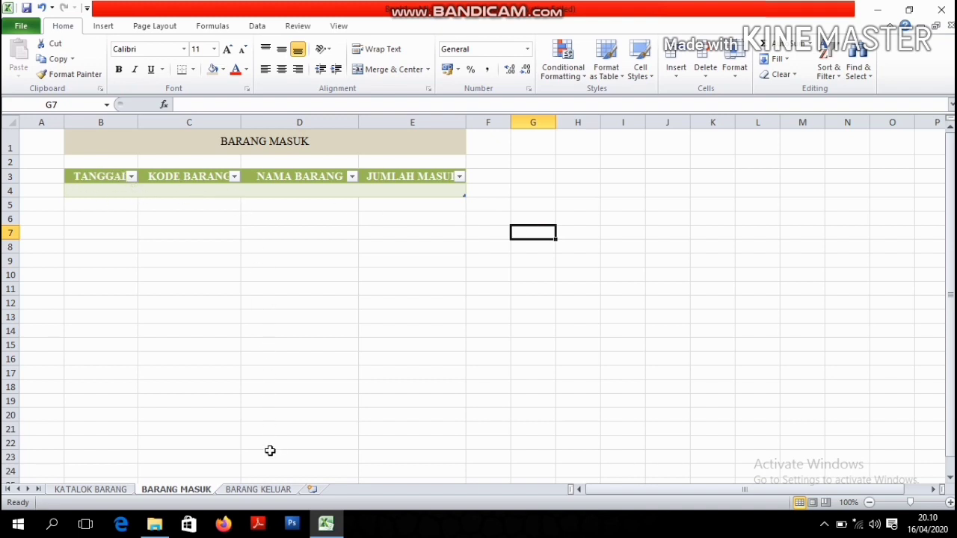
Enter the column headers TANGGAL and KODE BARANG in cells B3 and C3 of the BARANG KELUAR sheet.
{"action": "left_click", "coordinate": [261, 489]}
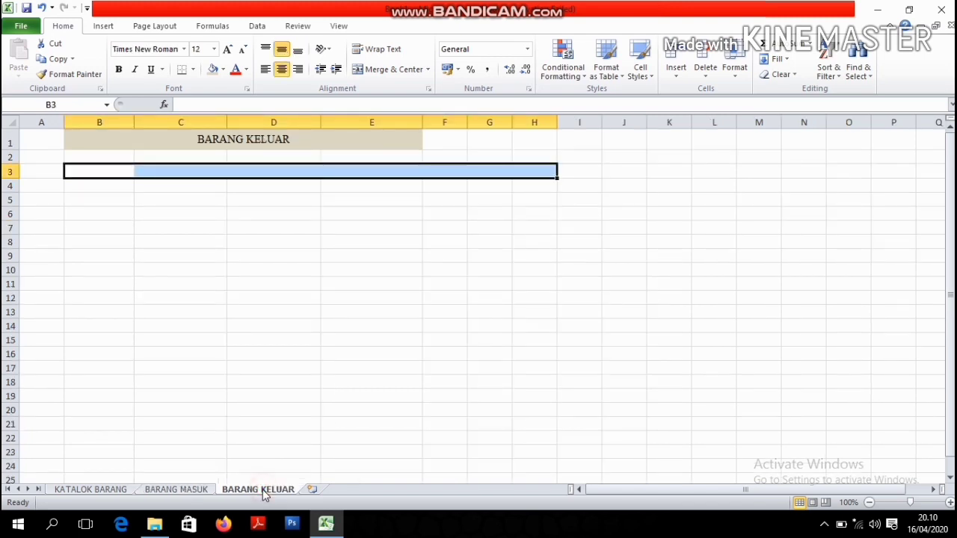
{"action": "left_click_drag", "start_coordinate": [189, 246], "coordinate": [149, 230]}
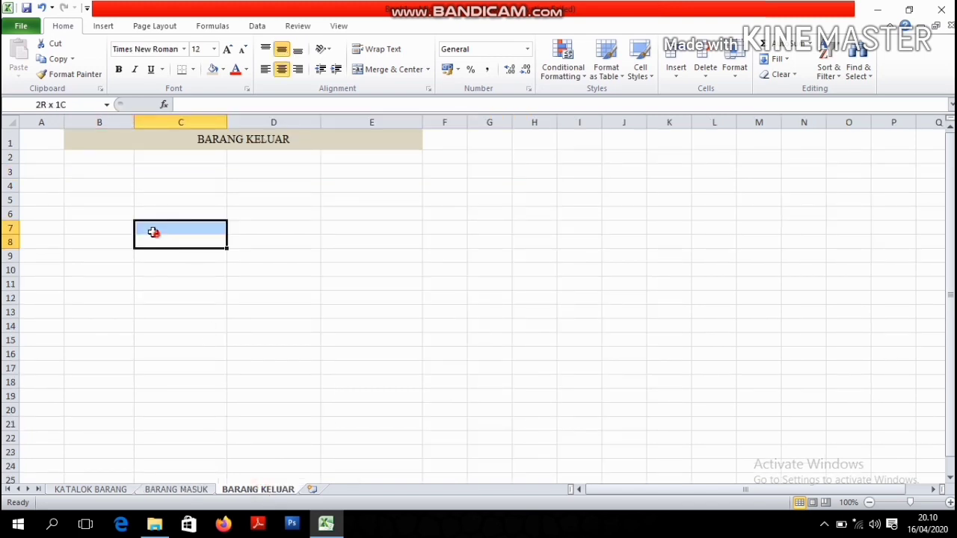
{"action": "left_click", "coordinate": [104, 172]}
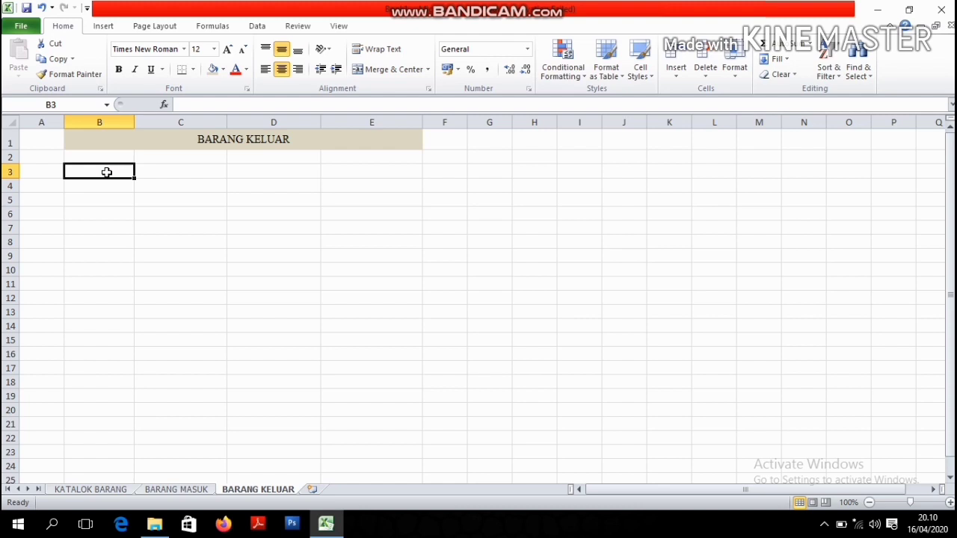
{"action": "type", "text": "TANGGAL"}
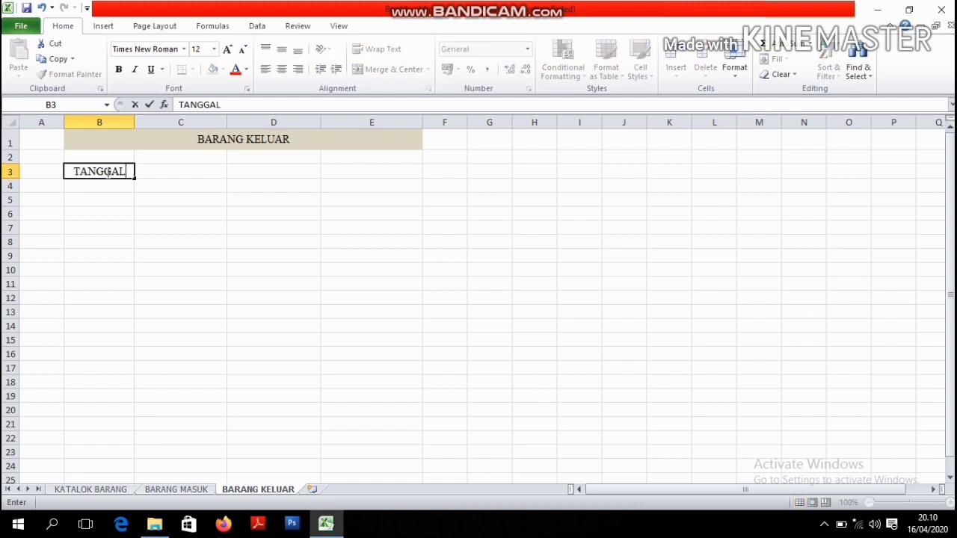
{"action": "key", "text": "Tab"}
{"action": "type", "text": "KODE"}
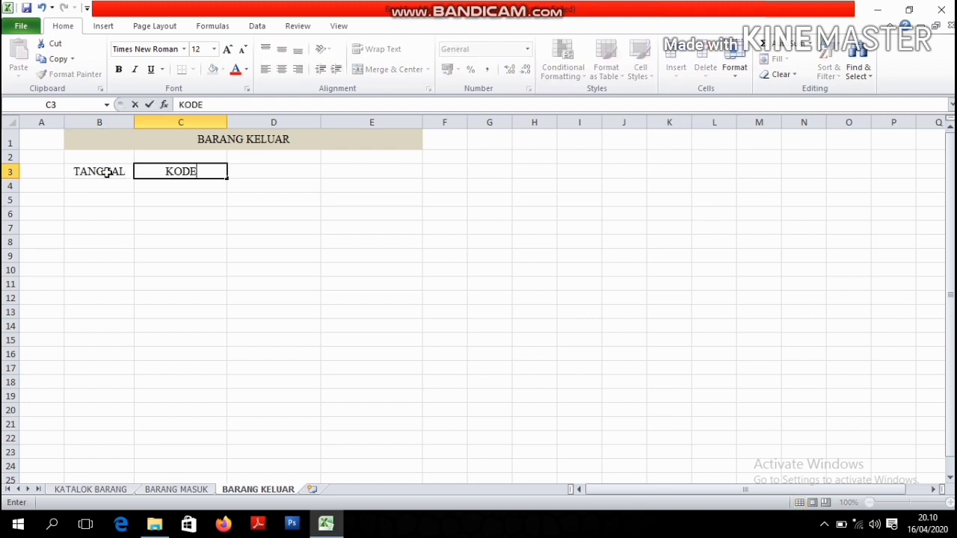
{"action": "type", "text": " BARANG"}
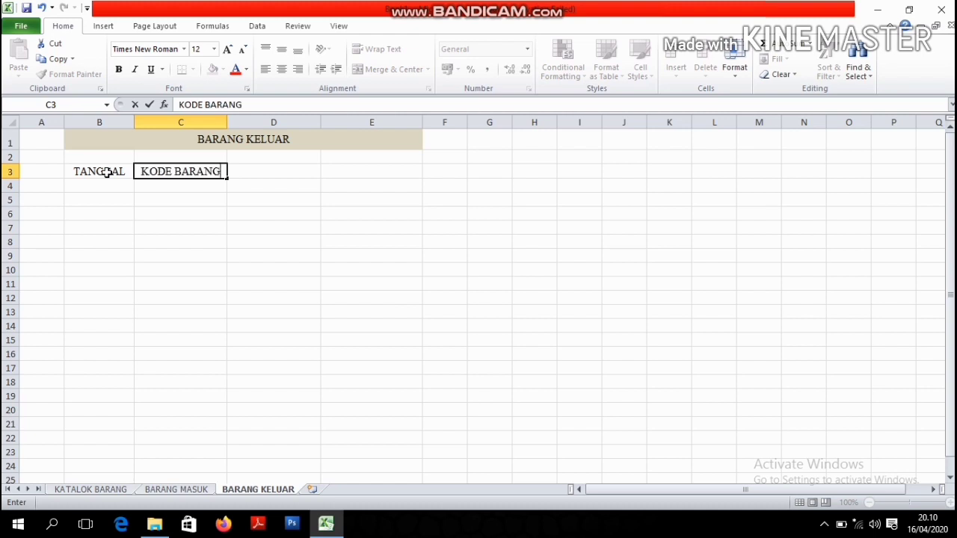
Enter the column headers NAMA BARANG and JUMLAH KELUAR in cells D3 and E3 of the BARANG KELUAR sheet.
{"action": "key", "text": "Tab"}
{"action": "type", "text": "NAMA BA"}
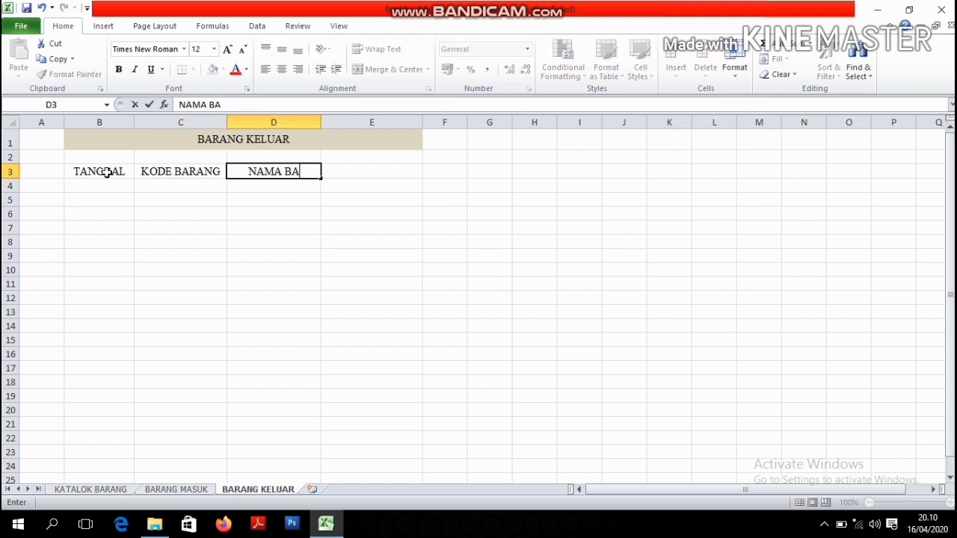
{"action": "type", "text": "RANG"}
{"action": "key", "text": "Tab"}
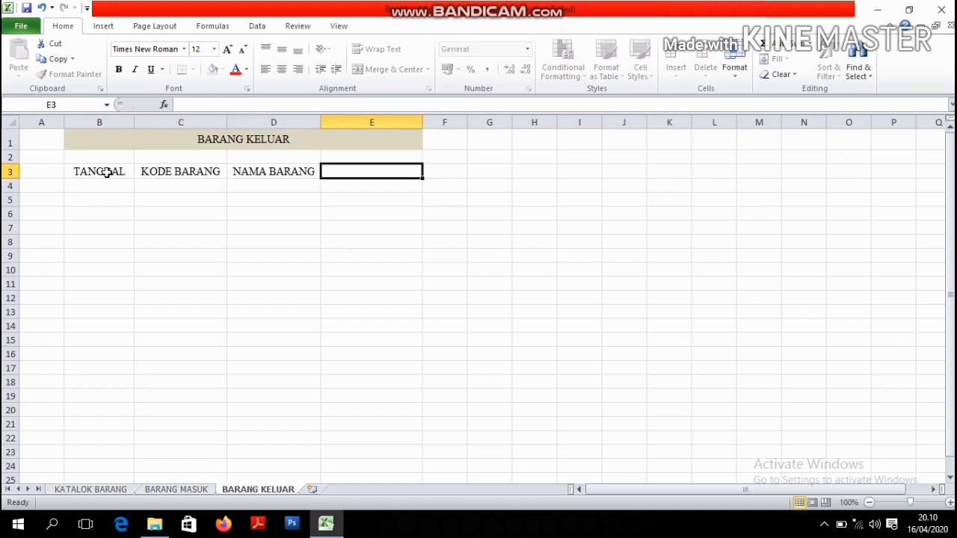
{"action": "type", "text": "JUMLAH"}
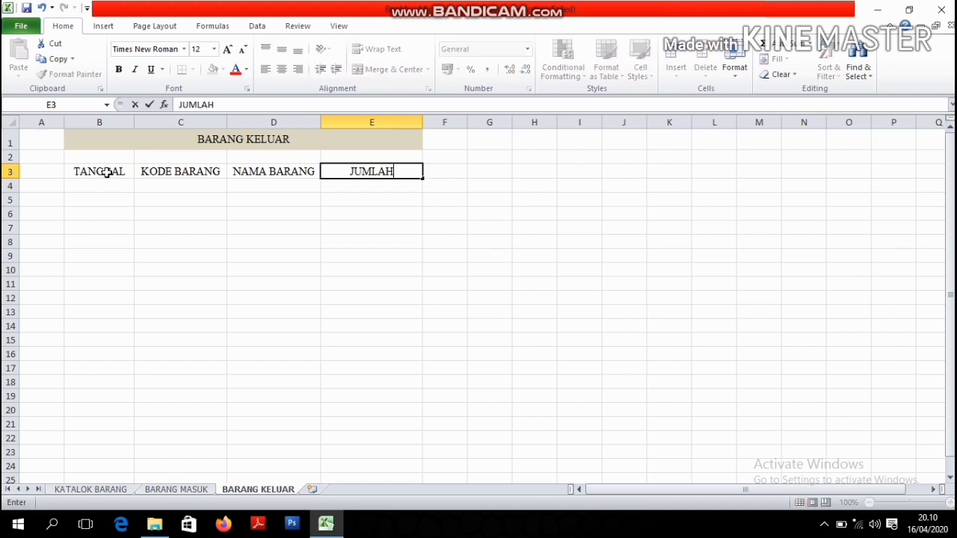
{"action": "type", "text": " KELUA"}
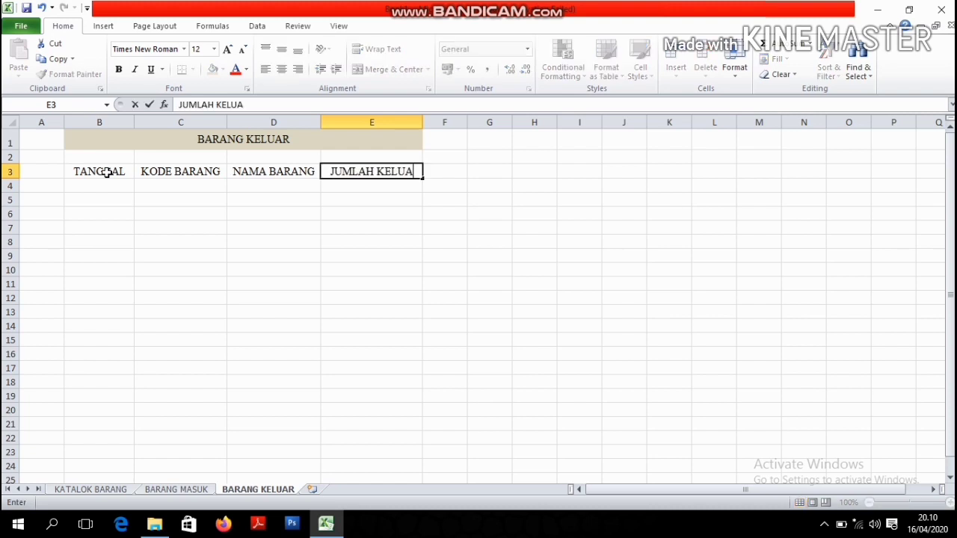
{"action": "key", "text": "BackSpace"}
{"action": "type", "text": "R"}
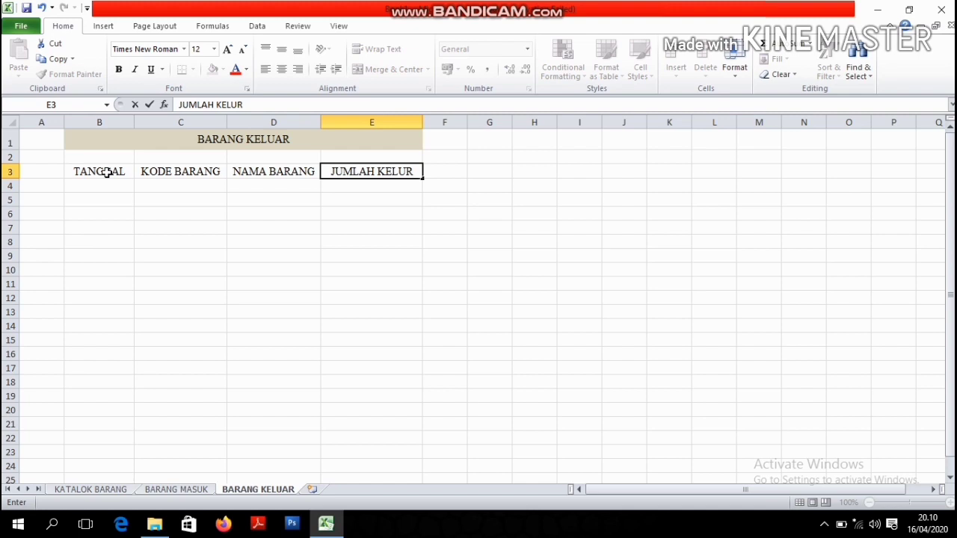
{"action": "key", "text": "BackSpace"}
{"action": "type", "text": "AR"}
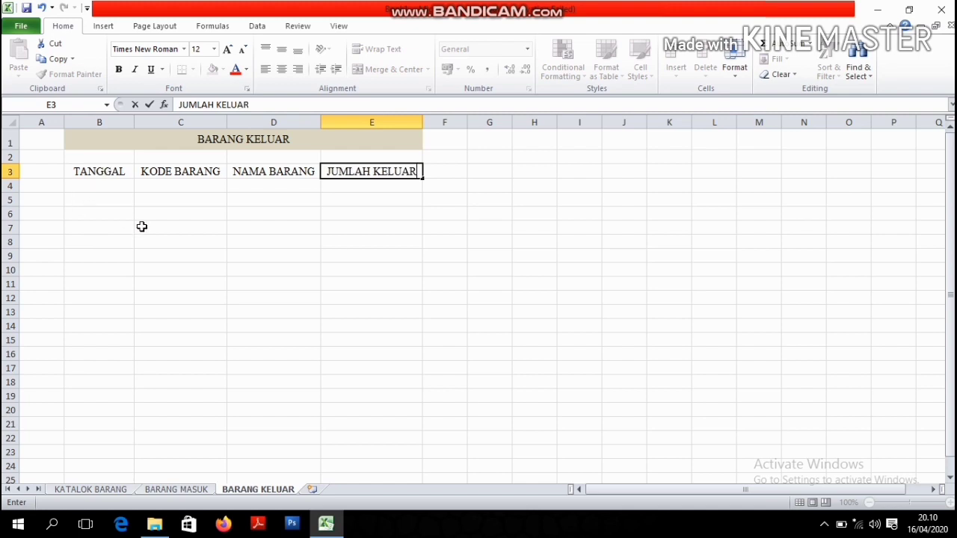
Convert the header range B3:E3 on the BARANG KELUAR sheet into a table with headers and apply the green Table Style Medium 4.
{"action": "left_click", "coordinate": [121, 172]}
{"action": "left_click_drag", "start_coordinate": [122, 172], "coordinate": [333, 169]}
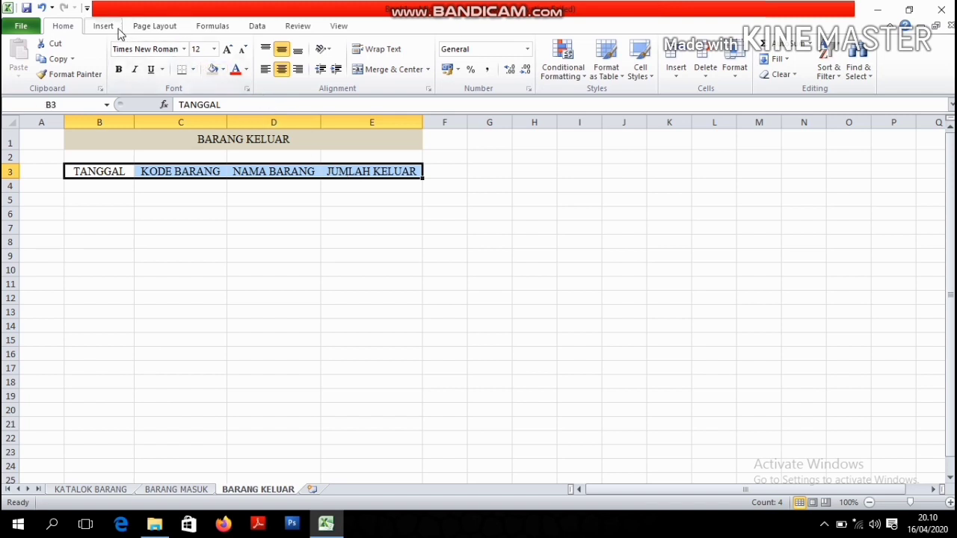
{"action": "left_click", "coordinate": [119, 32]}
{"action": "left_click", "coordinate": [70, 49]}
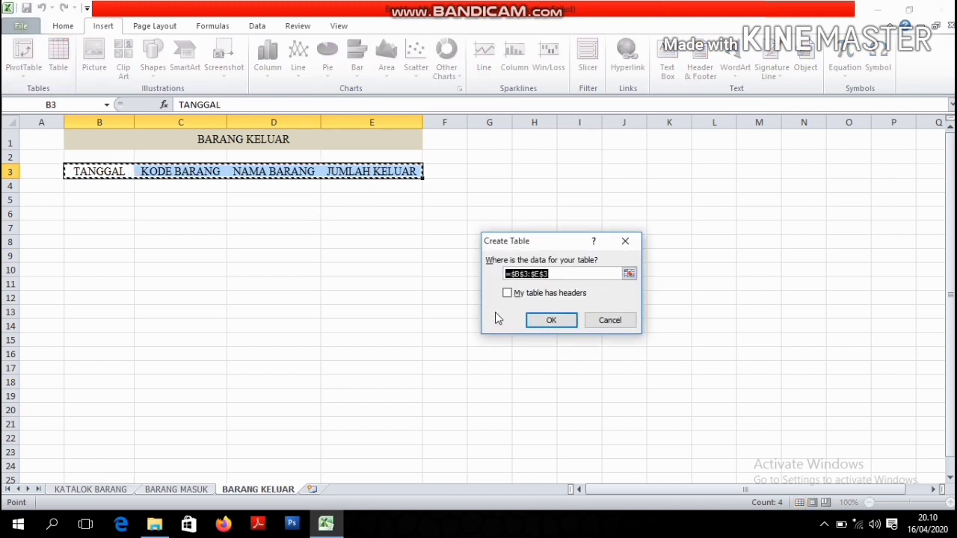
{"action": "left_click", "coordinate": [507, 294]}
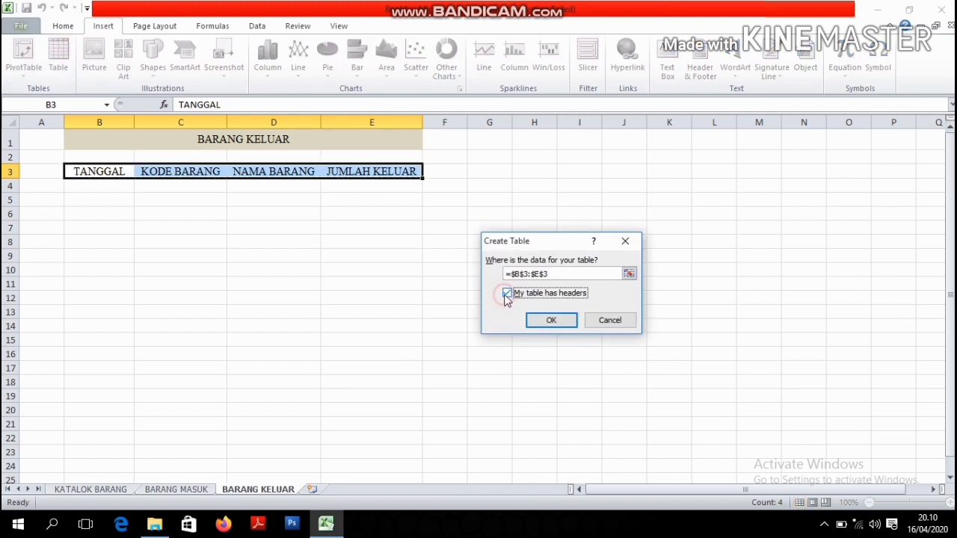
{"action": "left_click", "coordinate": [544, 321]}
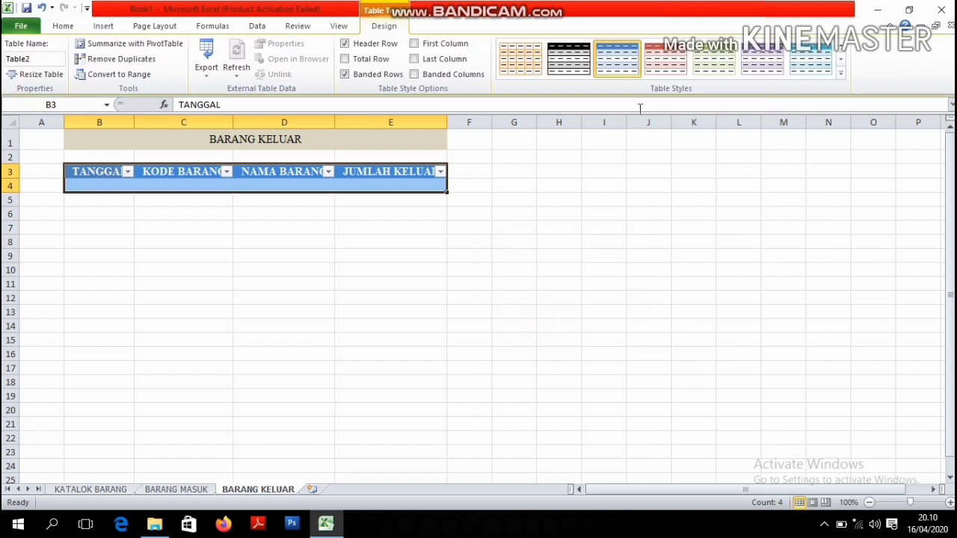
{"action": "left_click", "coordinate": [709, 74]}
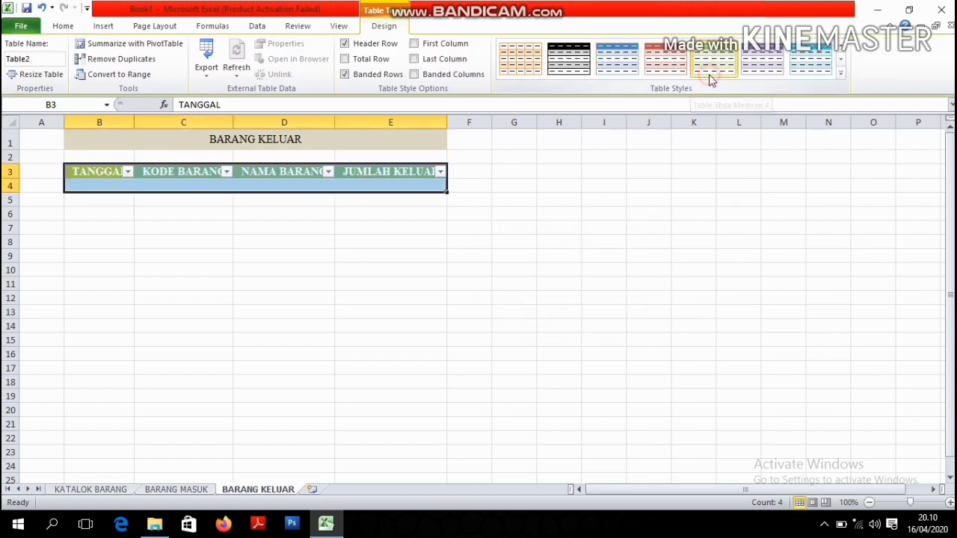
{"action": "left_click", "coordinate": [523, 286]}
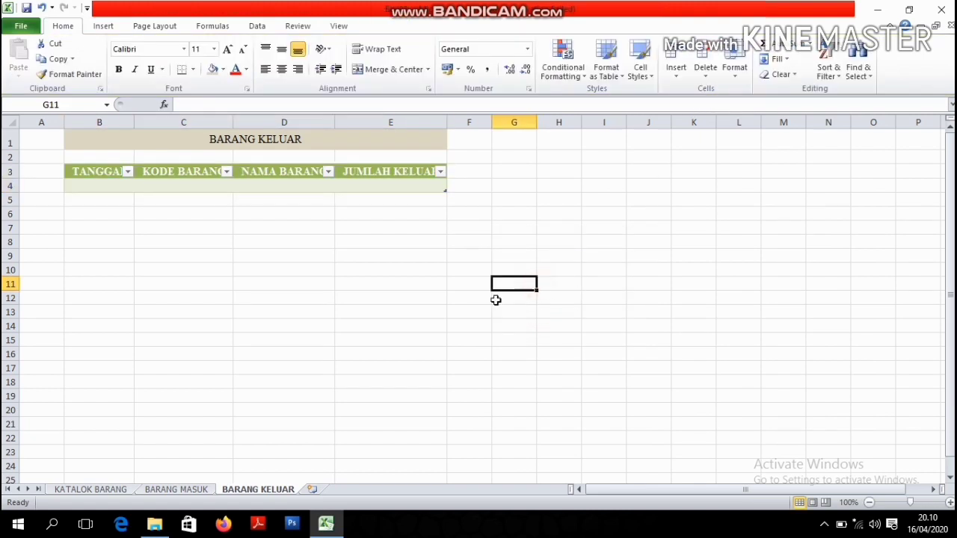
Compare the tables on the BARANG MASUK and BARANG KELUAR sheets.
{"action": "left_click", "coordinate": [177, 489]}
{"action": "left_click", "coordinate": [269, 490]}
{"action": "left_click", "coordinate": [173, 490]}
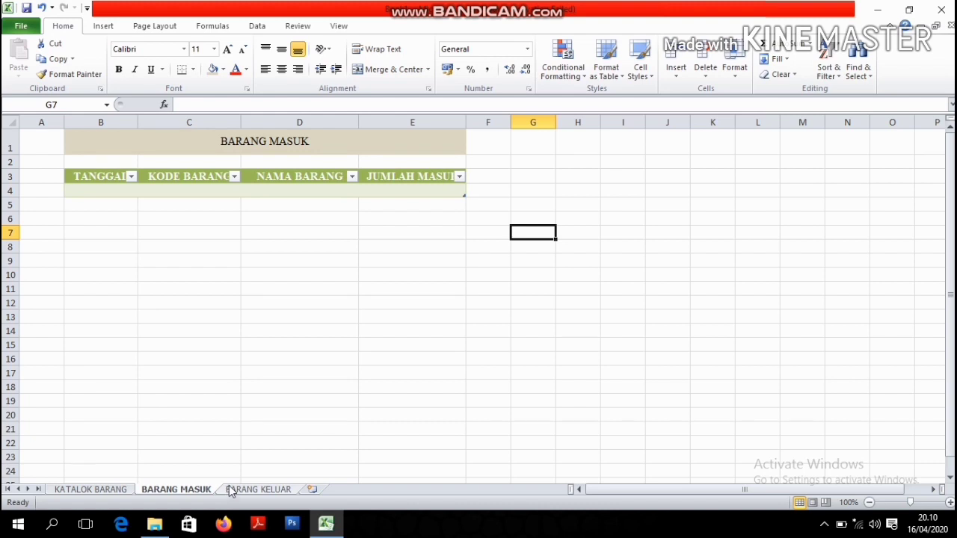
{"action": "left_click", "coordinate": [252, 488]}
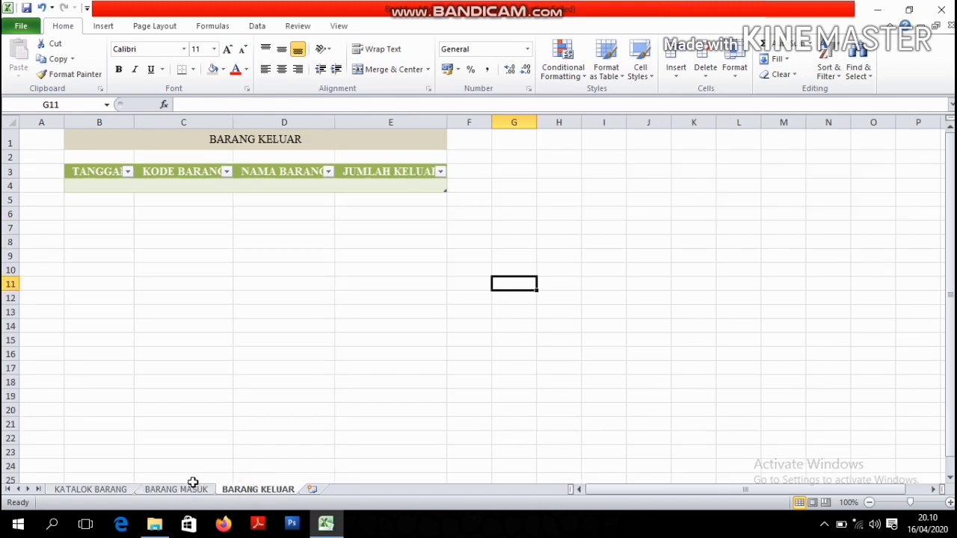
{"action": "left_click", "coordinate": [192, 487]}
{"action": "left_click", "coordinate": [247, 486]}
{"action": "left_click", "coordinate": [203, 488]}
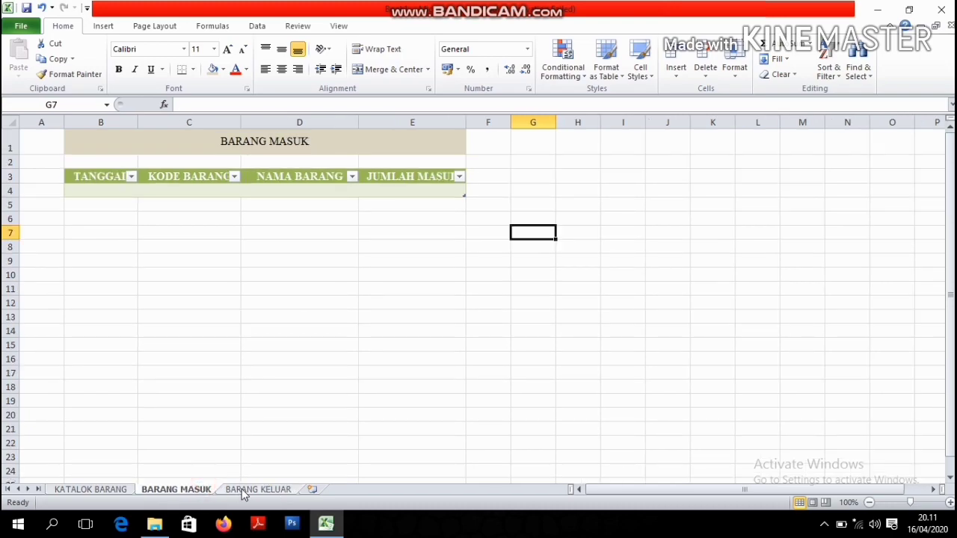
{"action": "left_click", "coordinate": [241, 489]}
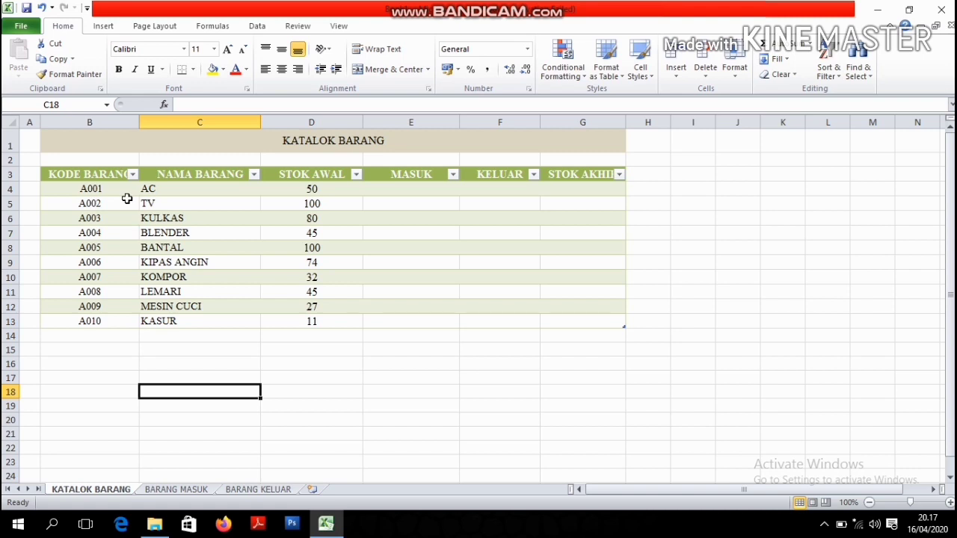
Confirm TBLKATALOG as the table name of the KATALOK BARANG table.
{"action": "left_click_drag", "start_coordinate": [100, 171], "coordinate": [551, 173]}
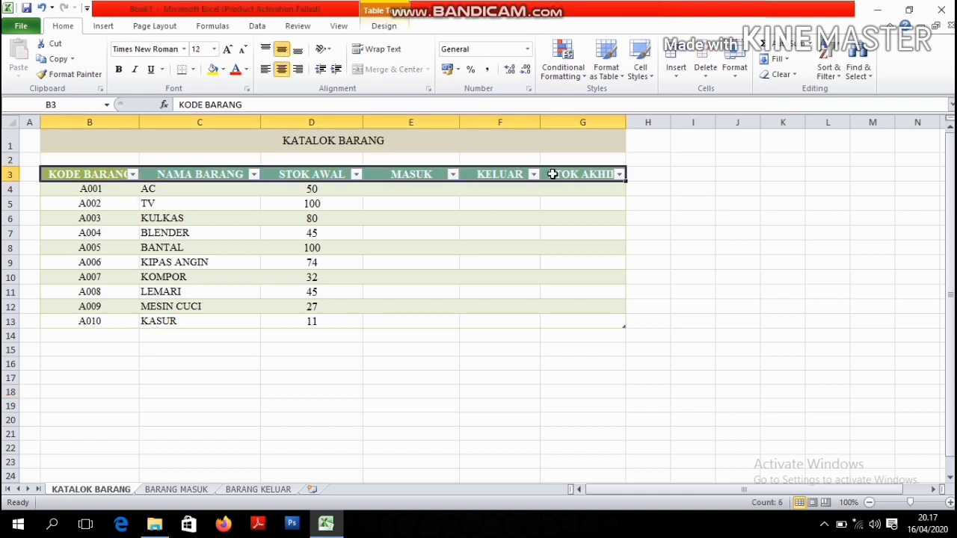
{"action": "left_click", "coordinate": [395, 30]}
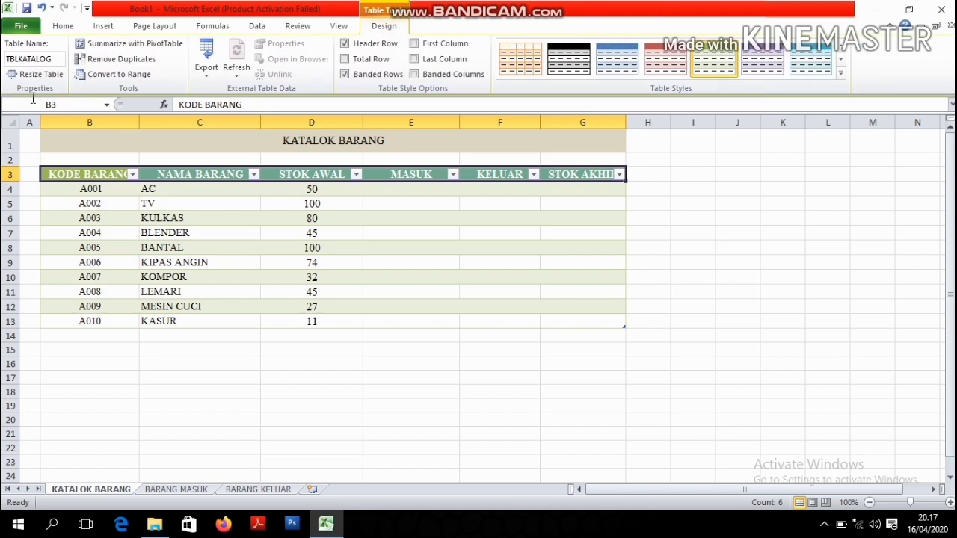
{"action": "left_click_drag", "start_coordinate": [9, 59], "coordinate": [51, 59]}
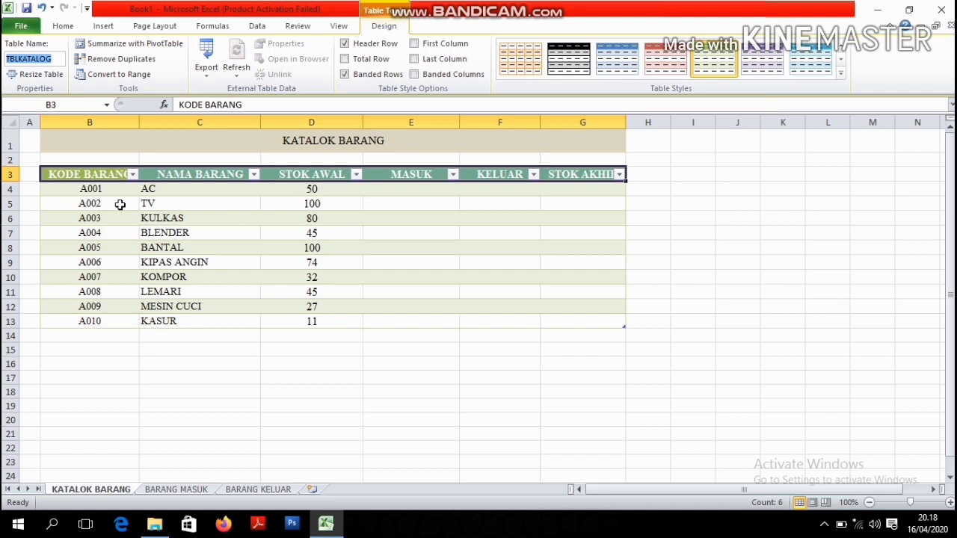
{"action": "key", "text": "Return"}
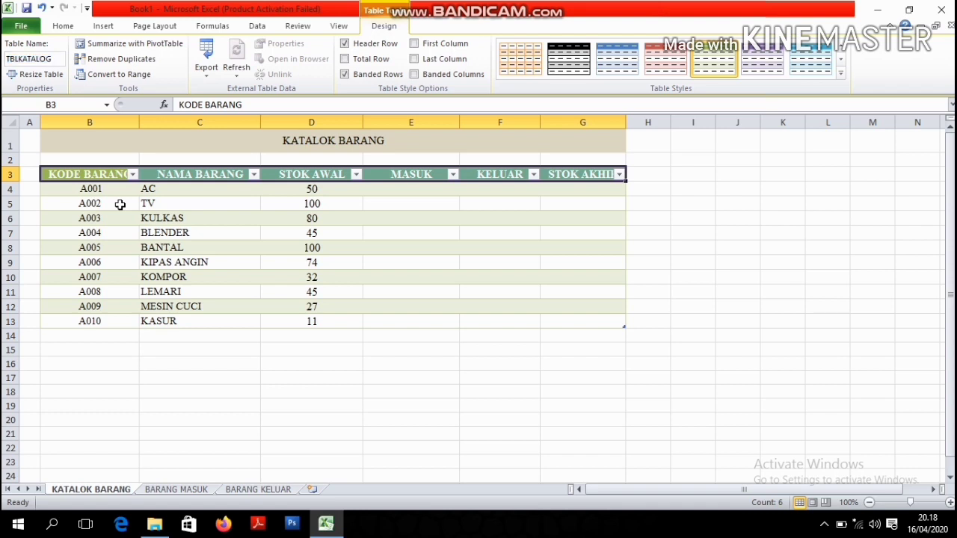
Rename the table on the BARANG MASUK sheet to TBLMASUK.
{"action": "key", "text": "ctrl+Page_Down"}
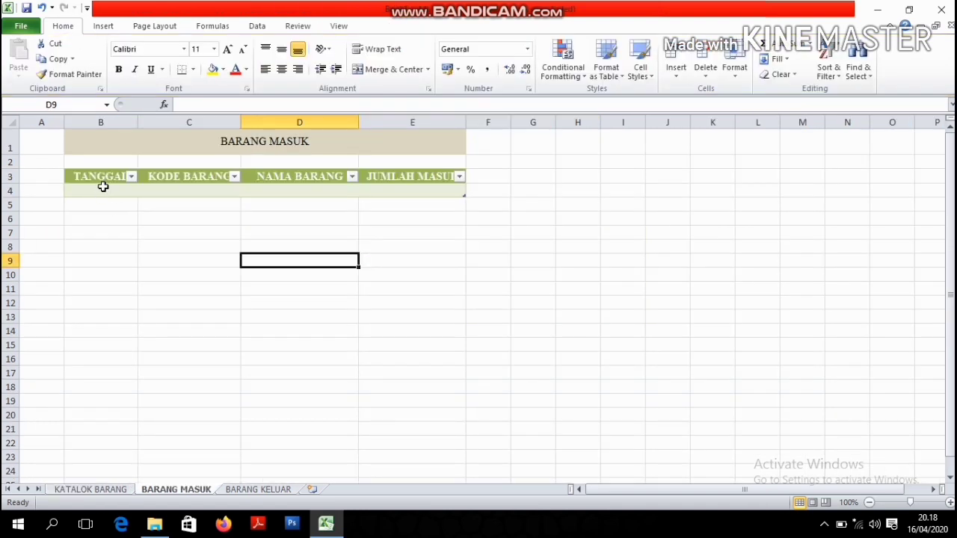
{"action": "left_click_drag", "start_coordinate": [101, 177], "coordinate": [399, 177]}
{"action": "left_click", "coordinate": [382, 26]}
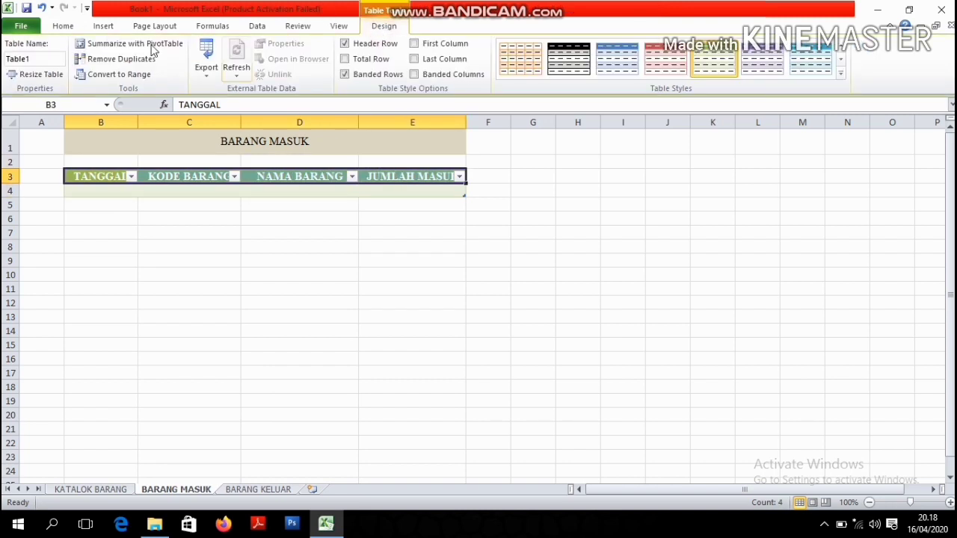
{"action": "left_click", "coordinate": [45, 59]}
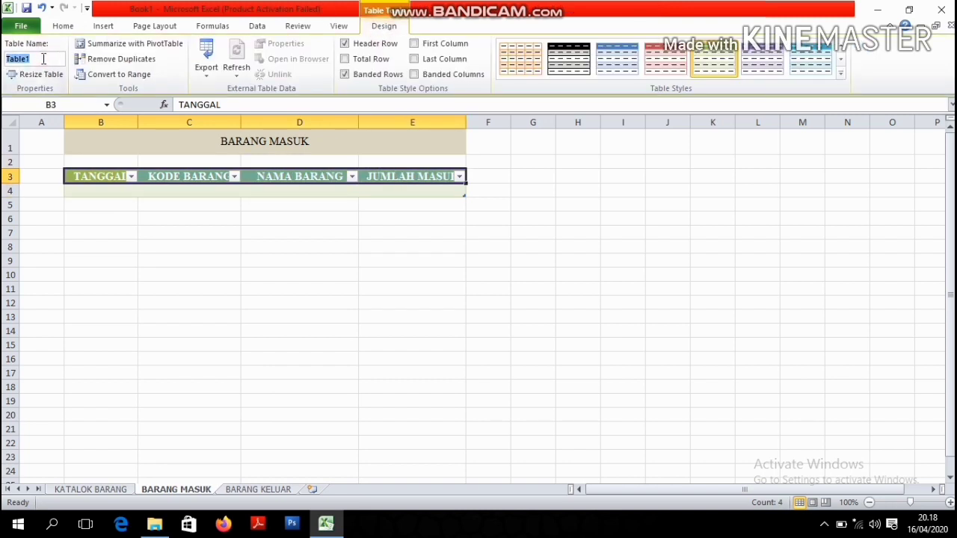
{"action": "type", "text": "TBLMASUK"}
{"action": "key", "text": "Return"}
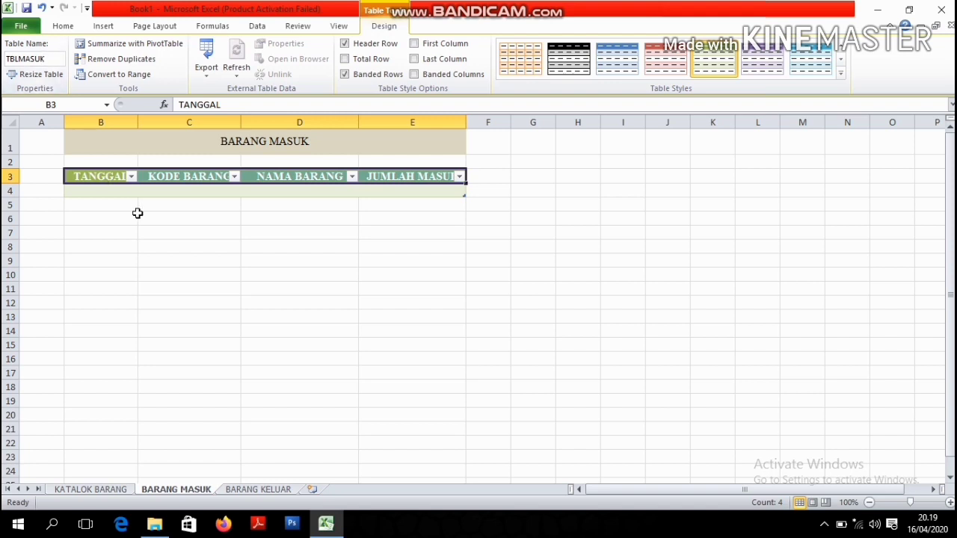
Select the header range B3:E3 on the BARANG KELUAR sheet and clear its existing table name for renaming.
{"action": "left_click", "coordinate": [255, 489]}
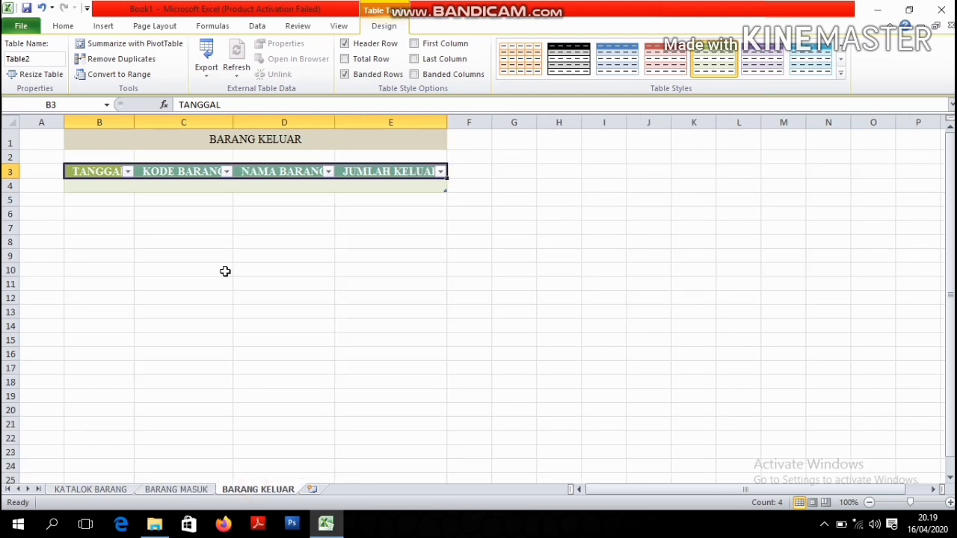
{"action": "double_click", "coordinate": [108, 171]}
{"action": "left_click_drag", "start_coordinate": [112, 171], "coordinate": [300, 188]}
{"action": "left_click", "coordinate": [241, 199]}
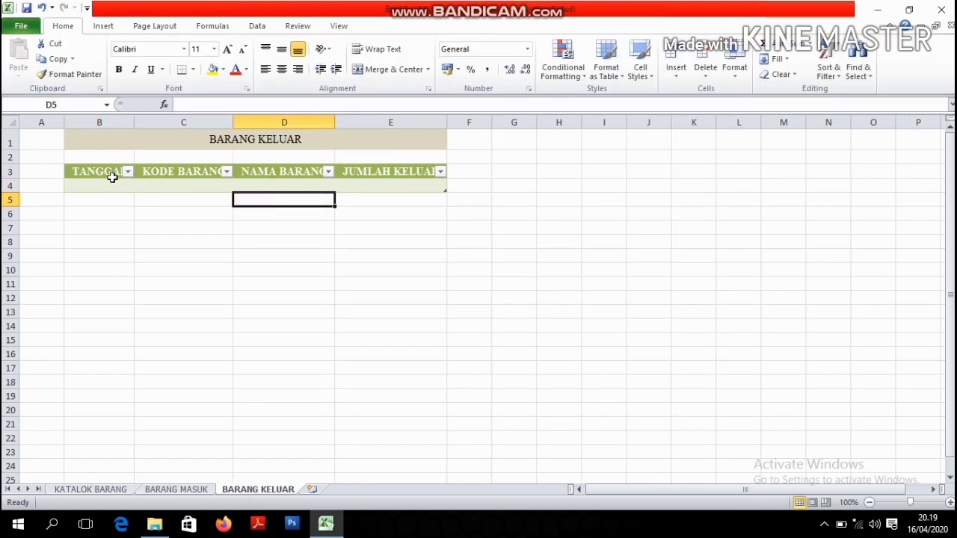
{"action": "left_click_drag", "start_coordinate": [111, 174], "coordinate": [404, 171]}
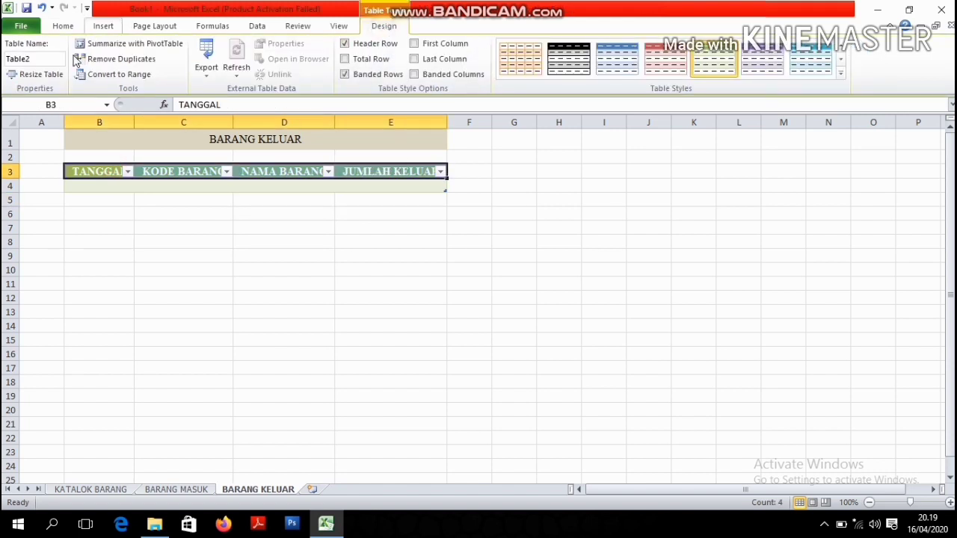
{"action": "left_click", "coordinate": [47, 62]}
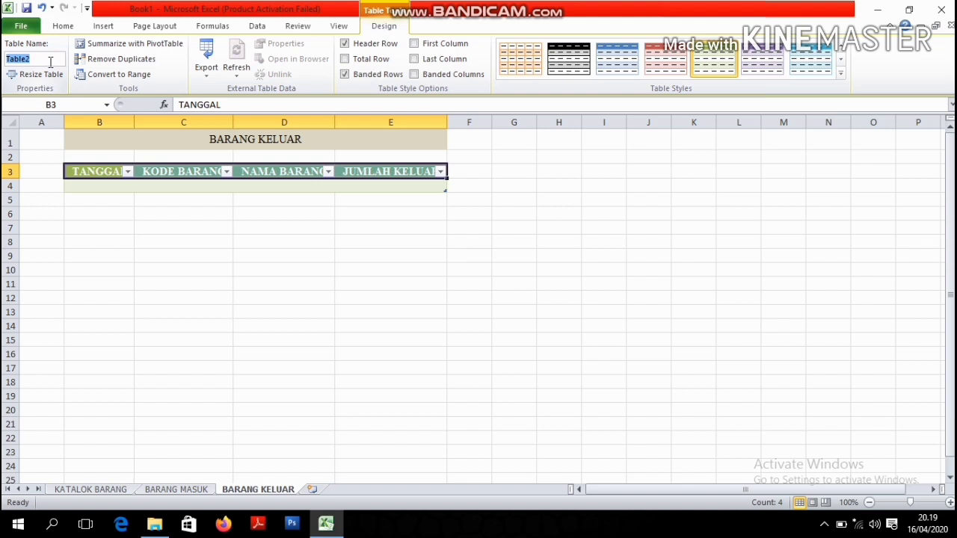
{"action": "key", "text": "BackSpace"}
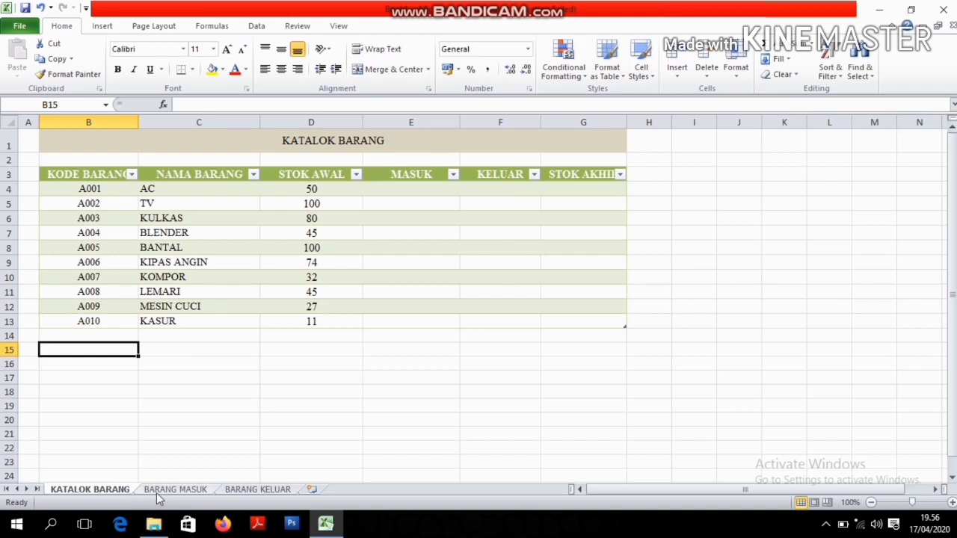
Begin a VLOOKUP formula in cell D4 of the BARANG MASUK sheet with the row's KODE BARANG as the lookup value.
{"action": "left_click", "coordinate": [157, 493]}
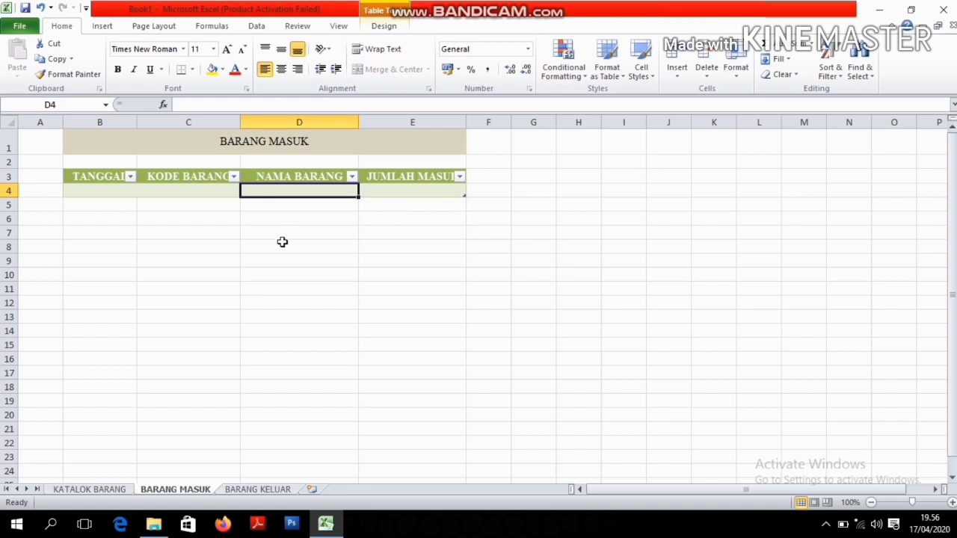
{"action": "left_click", "coordinate": [99, 488]}
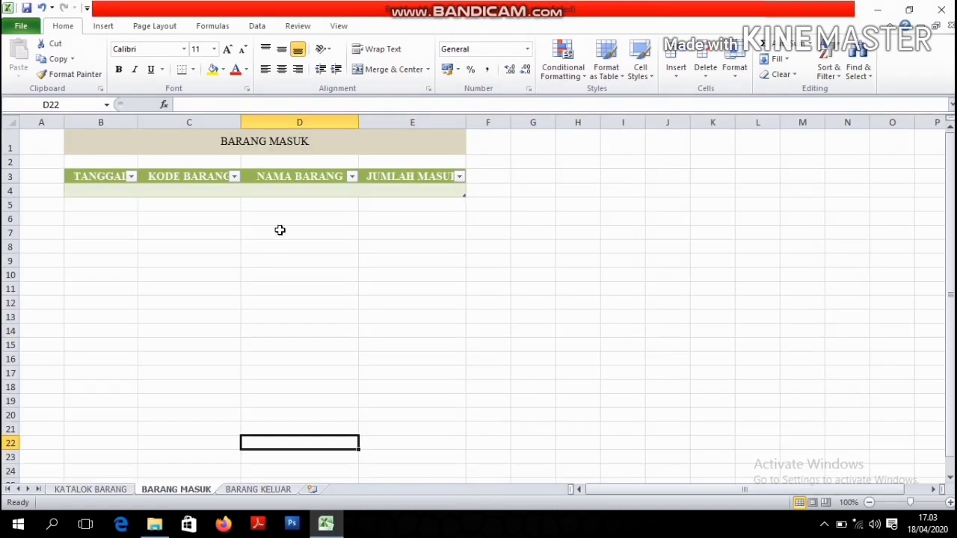
{"action": "left_click", "coordinate": [287, 192]}
{"action": "type", "text": "=VLOOKUP"}
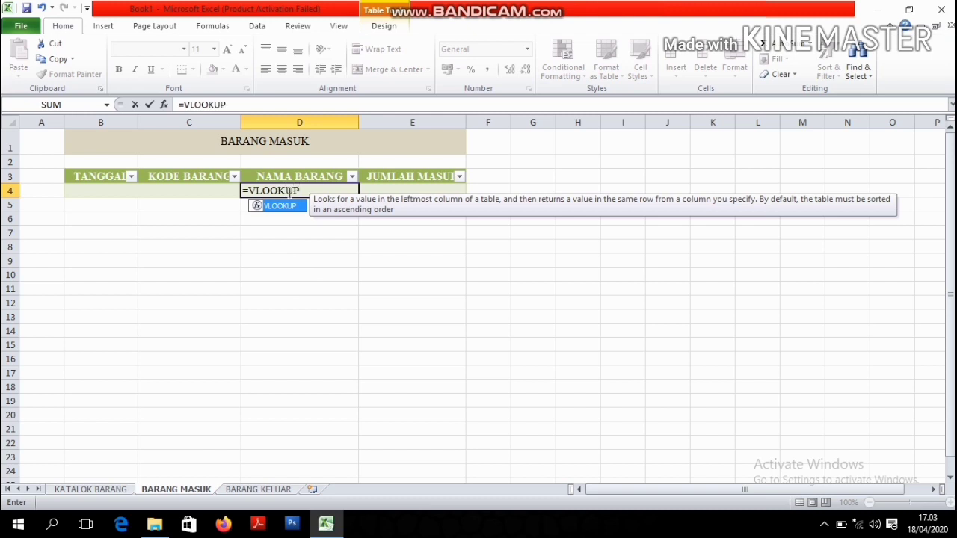
{"action": "type", "text": "("}
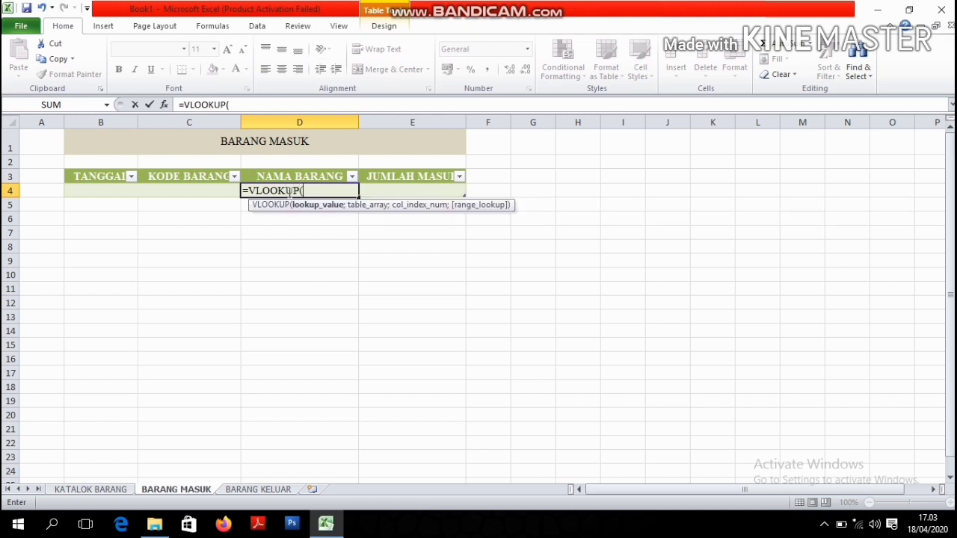
{"action": "left_click", "coordinate": [219, 188]}
{"action": "type", "text": ";"}
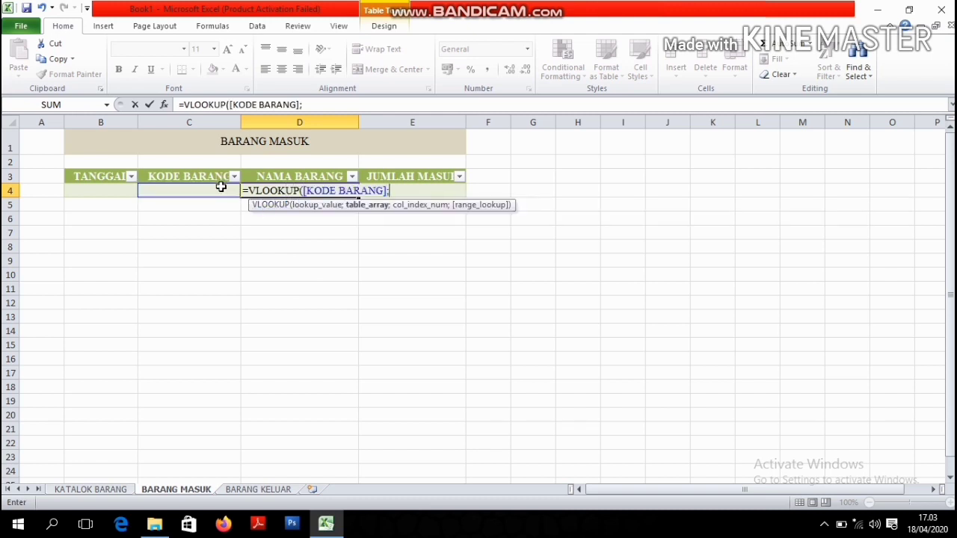
Complete the VLOOKUP with TBLKATALOG's KODE BARANG to NAMA BARANG columns as the table array, column index 2 and FALSE.
{"action": "left_click", "coordinate": [118, 491]}
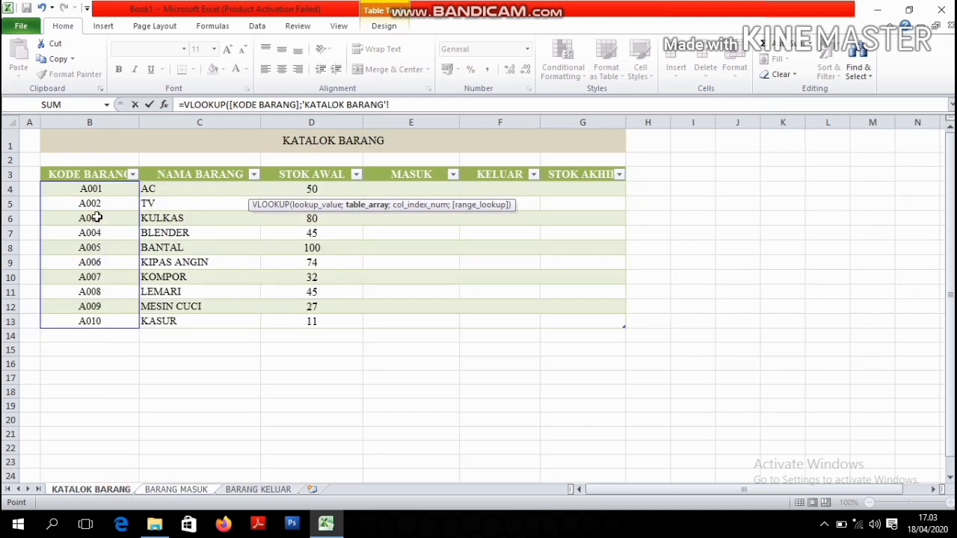
{"action": "left_click_drag", "start_coordinate": [91, 188], "coordinate": [178, 319]}
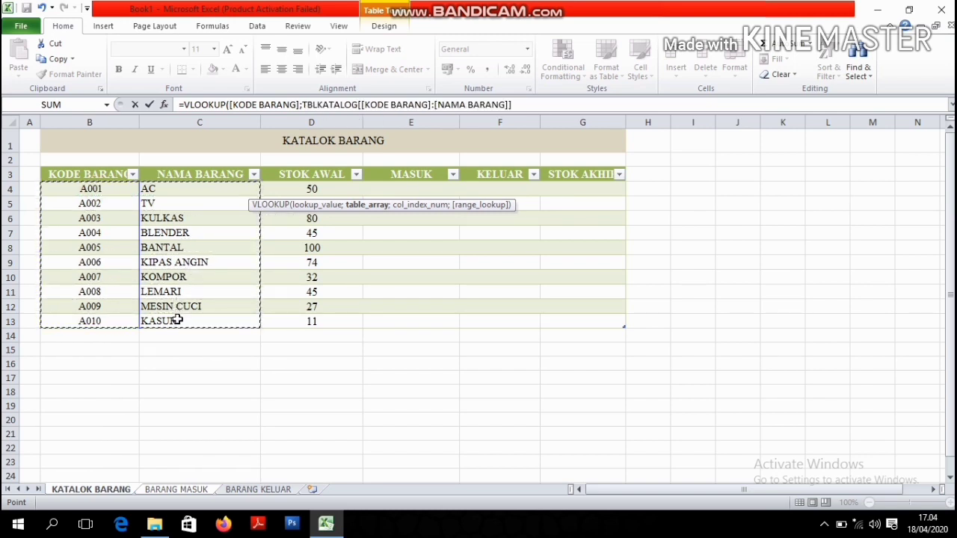
{"action": "type", "text": ";"}
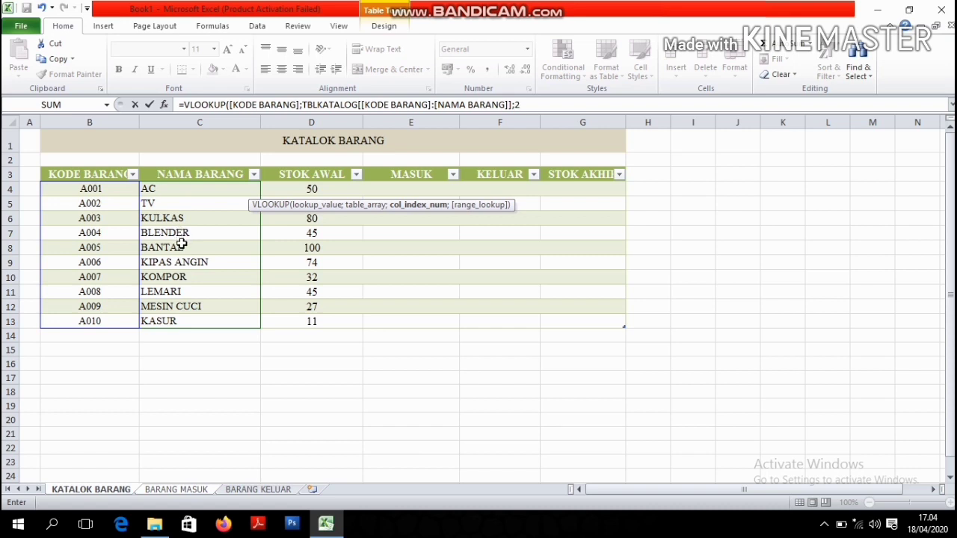
{"action": "type", "text": "2;"}
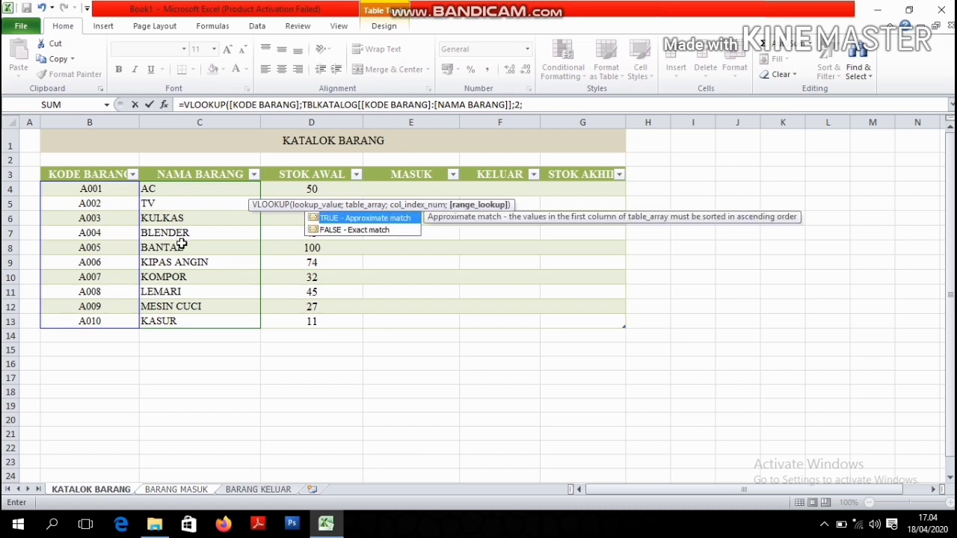
{"action": "type", "text": "FALSE)"}
{"action": "key", "text": "Return"}
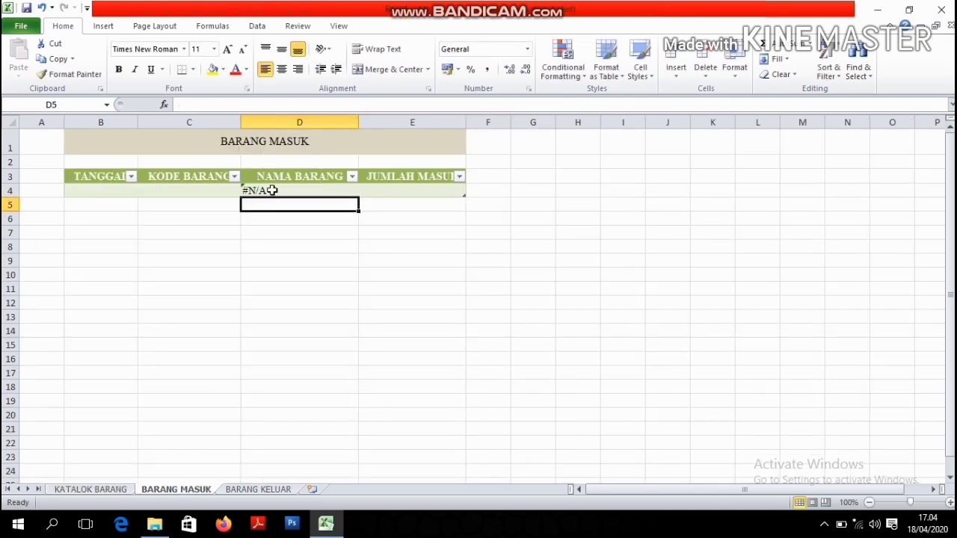
Enter the item code A004 in the KODE BARANG cell C4 to test the lookup formula.
{"action": "left_click", "coordinate": [274, 192]}
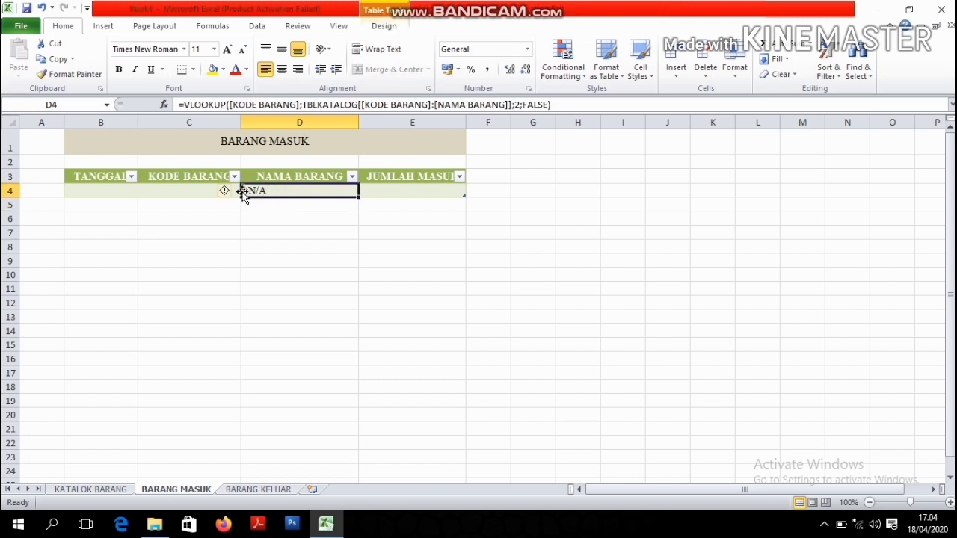
{"action": "left_click", "coordinate": [205, 189]}
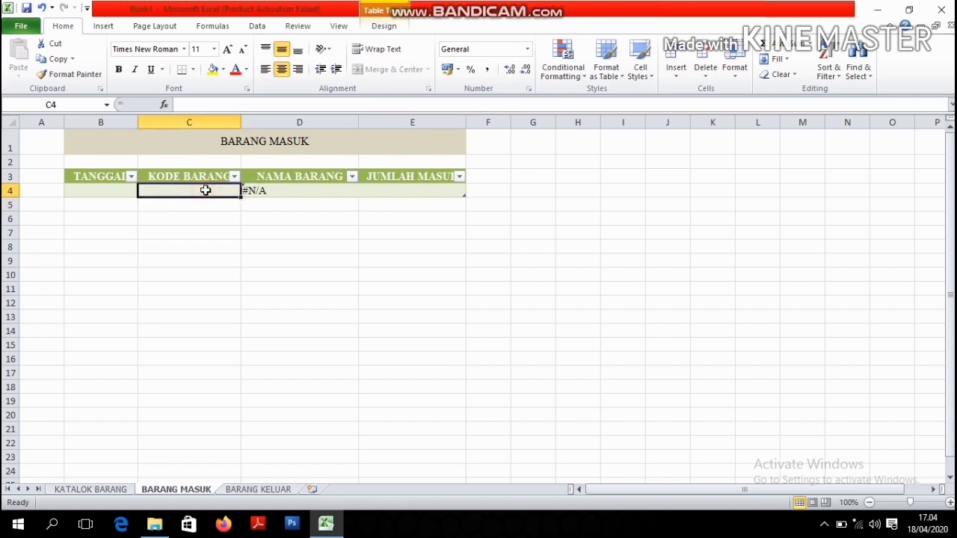
{"action": "type", "text": "A004"}
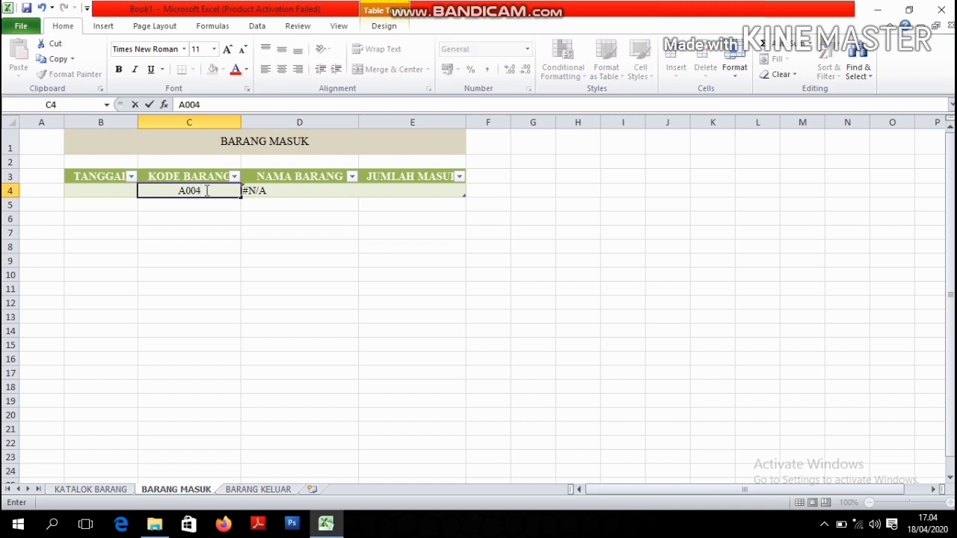
{"action": "key", "text": "Return"}
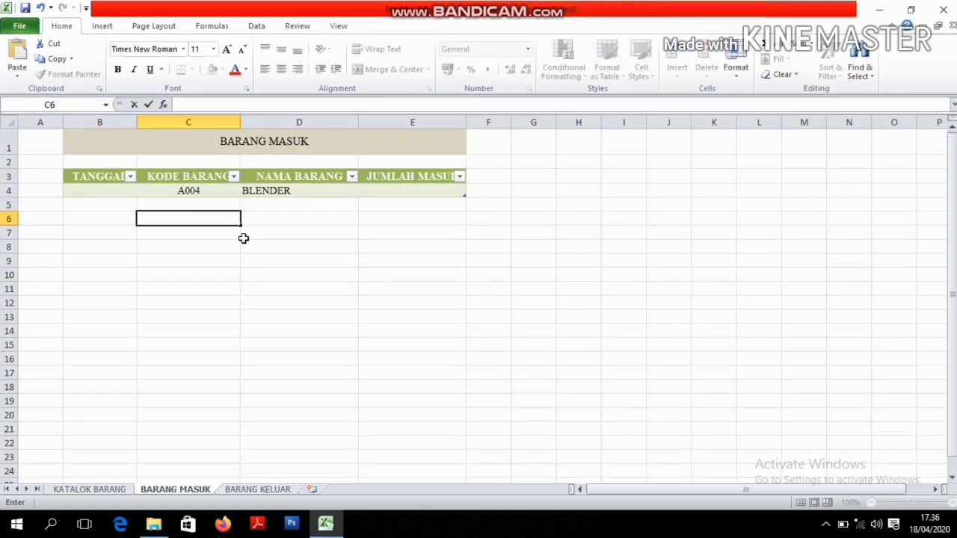
Copy the VLOOKUP formula from cell D4 of the BARANG MASUK sheet into NAMA BARANG cell D4 of the BARANG KELUAR sheet.
{"action": "left_click", "coordinate": [253, 489]}
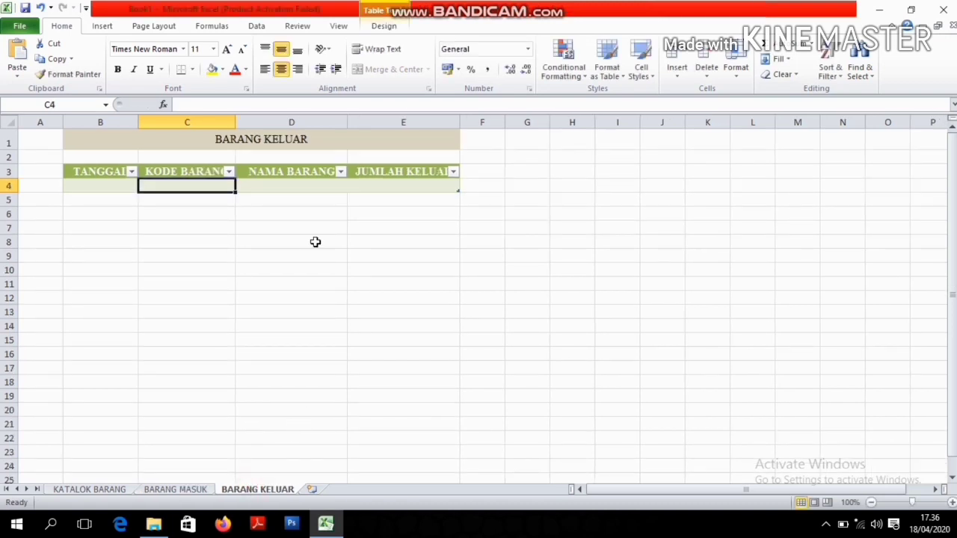
{"action": "left_click", "coordinate": [170, 491]}
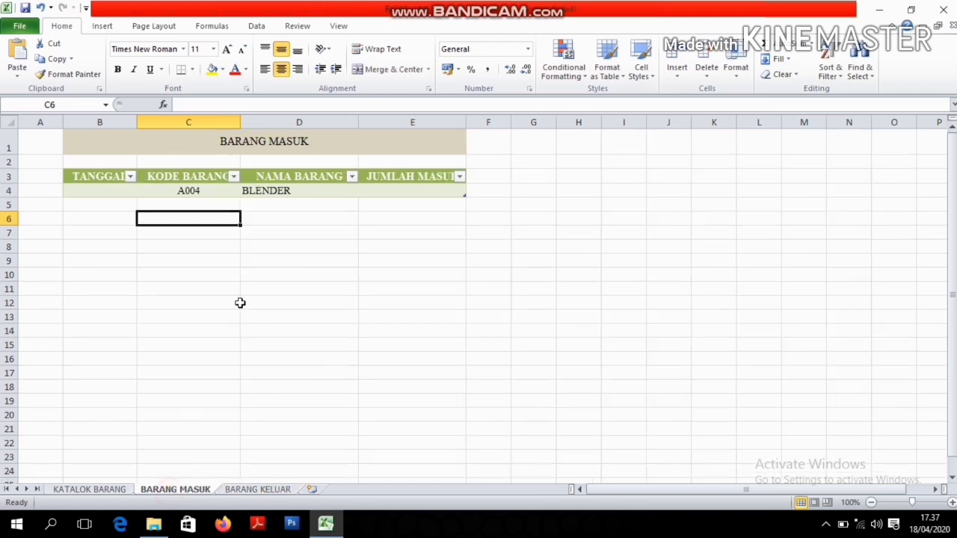
{"action": "left_click", "coordinate": [329, 192]}
{"action": "left_click_drag", "start_coordinate": [577, 104], "coordinate": [382, 91]}
{"action": "key", "text": "ctrl+c"}
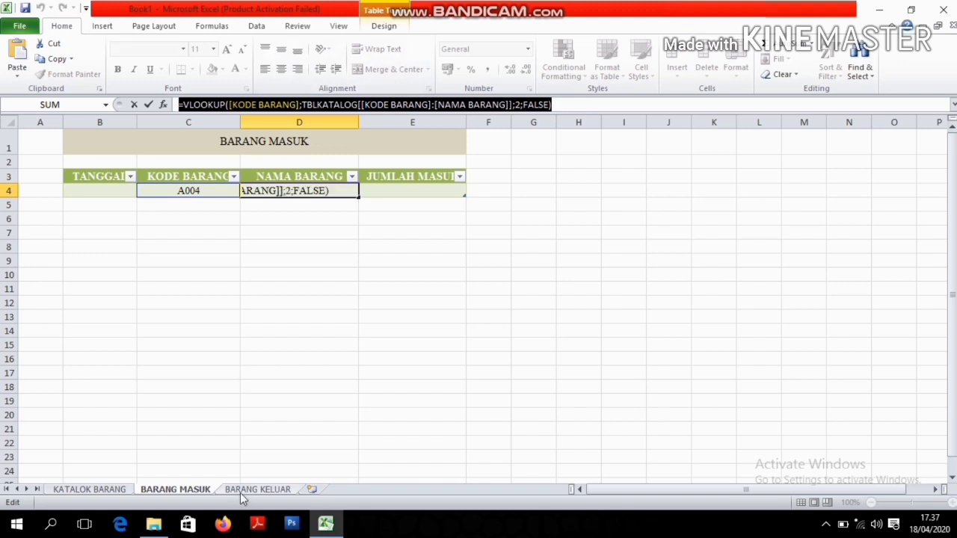
{"action": "key", "text": "Return"}
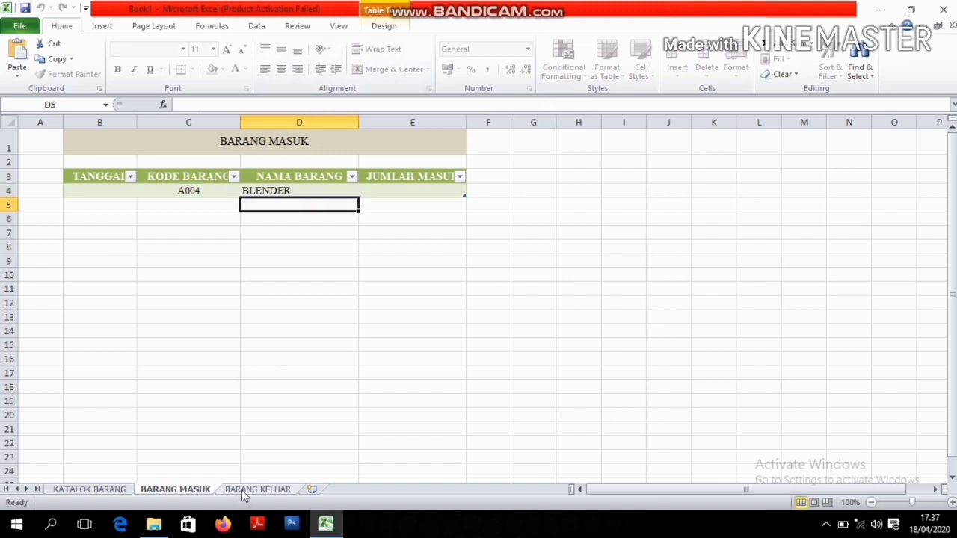
{"action": "left_click", "coordinate": [258, 490]}
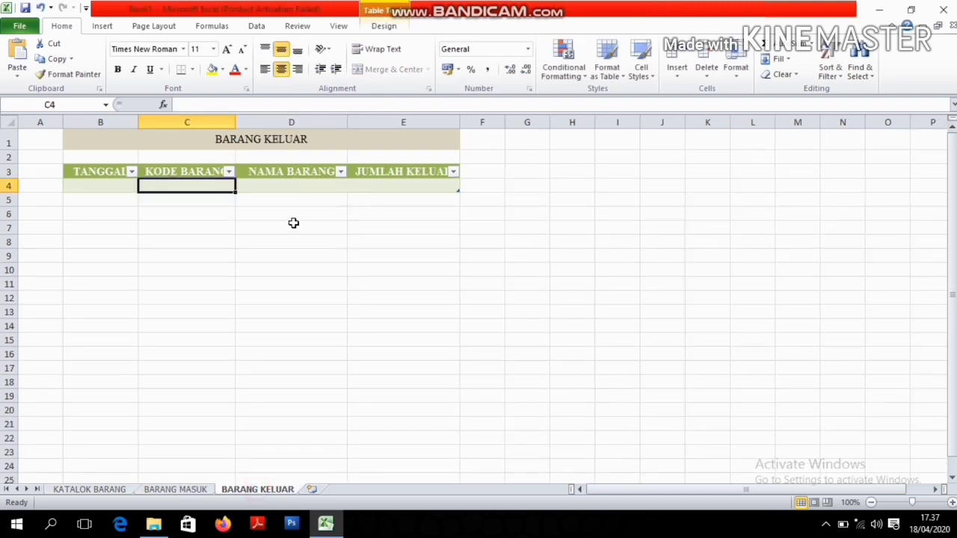
{"action": "left_click", "coordinate": [296, 187]}
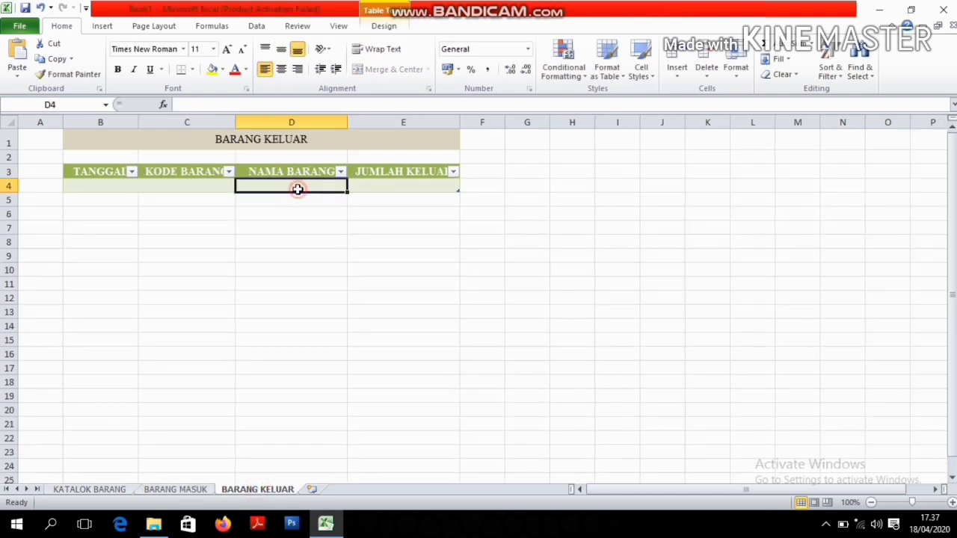
{"action": "left_click", "coordinate": [262, 105]}
{"action": "key", "text": "ctrl+v"}
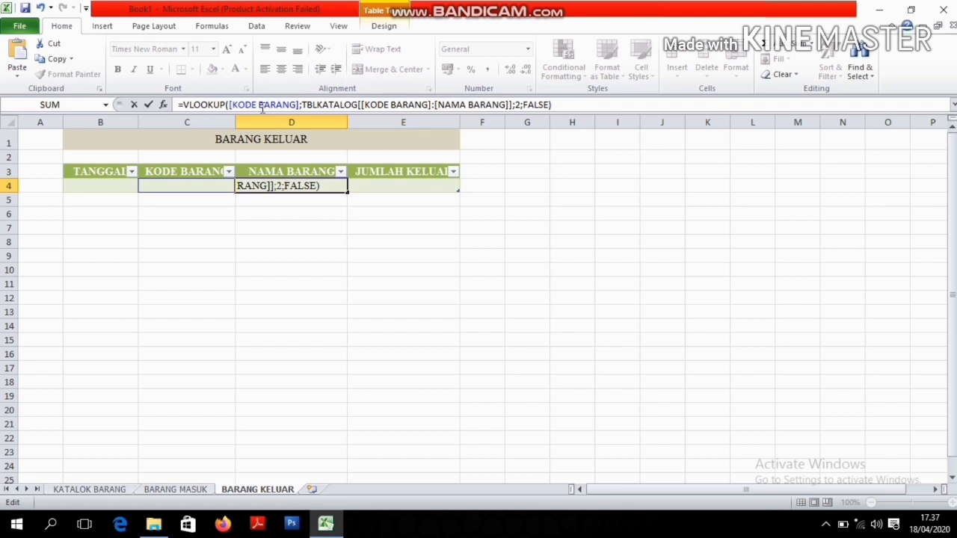
{"action": "key", "text": "Return"}
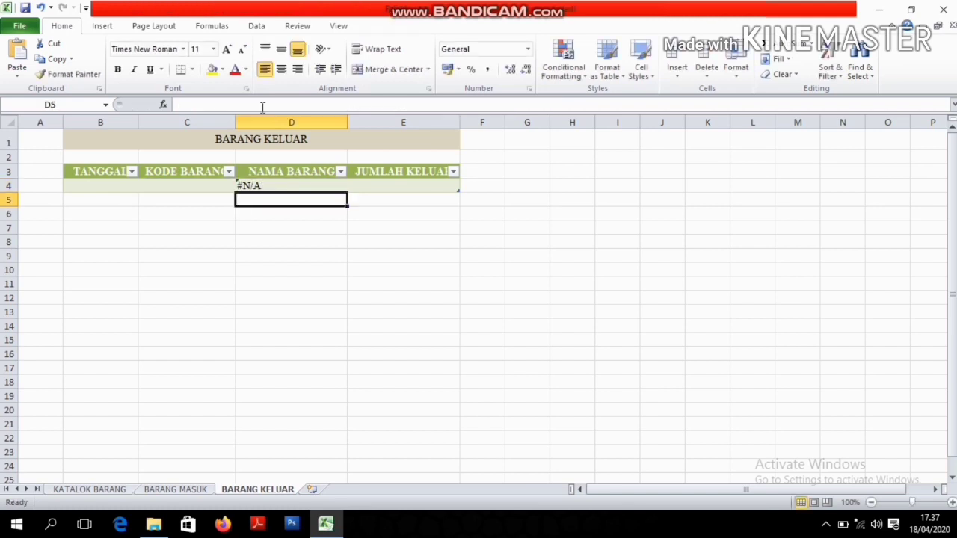
Enter the item code A002 in KODE BARANG cell C4 of the BARANG KELUAR sheet.
{"action": "left_click", "coordinate": [219, 186]}
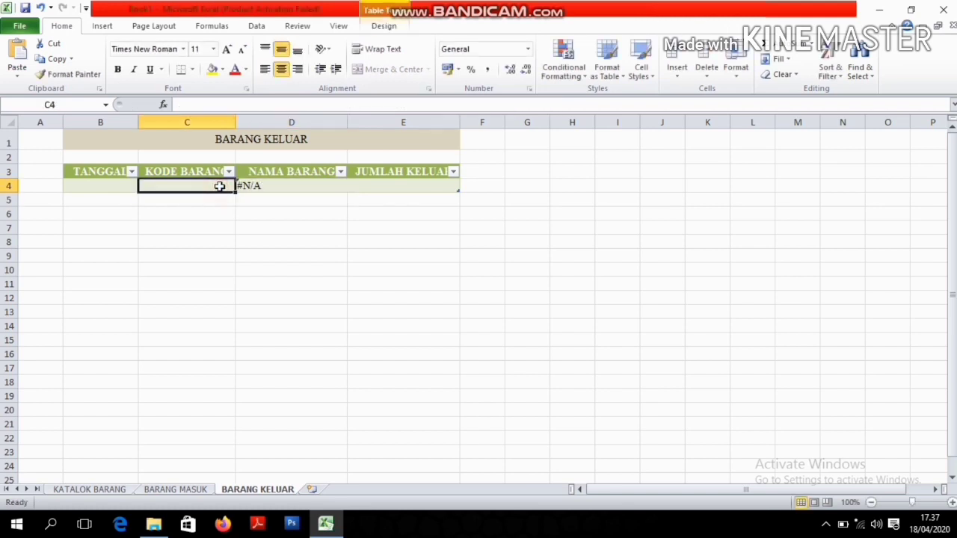
{"action": "type", "text": "A002"}
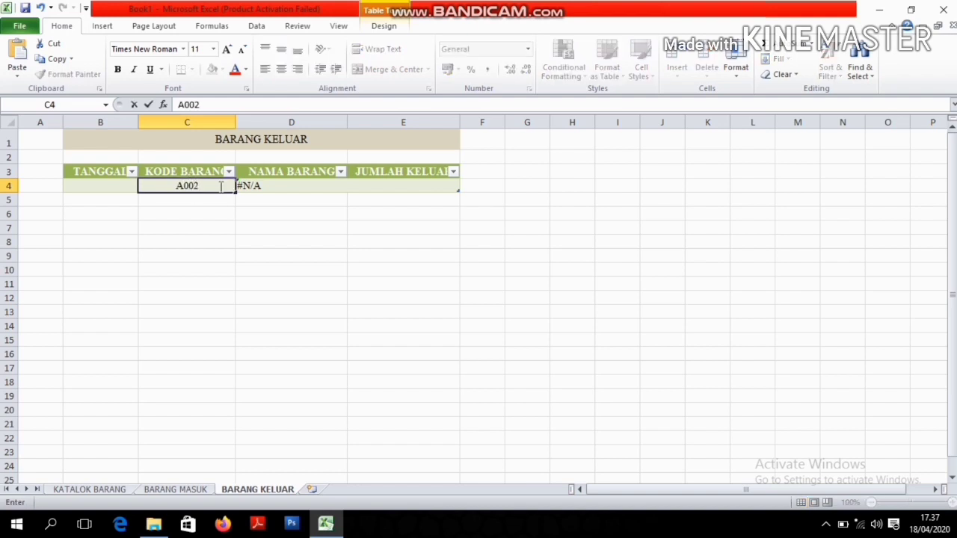
{"action": "key", "text": "Return"}
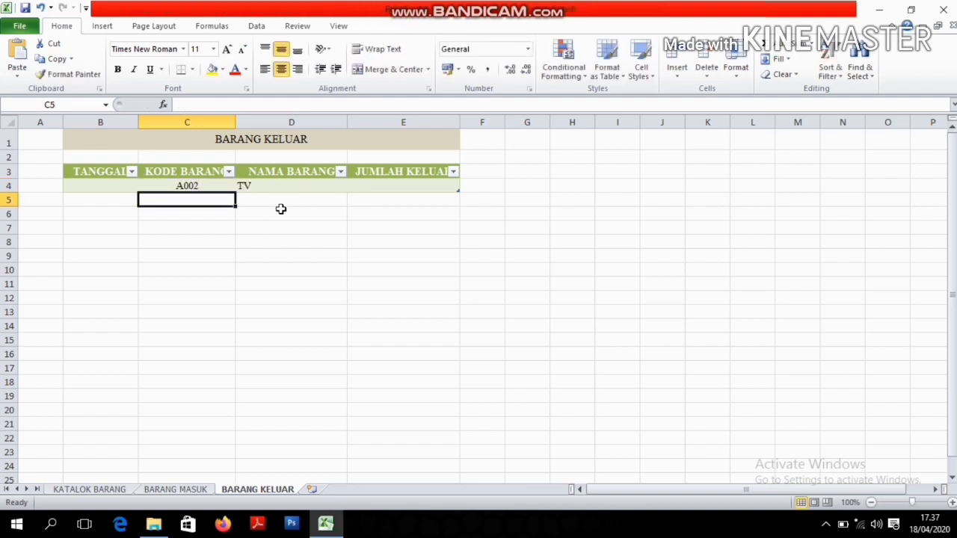
{"action": "left_click", "coordinate": [163, 492]}
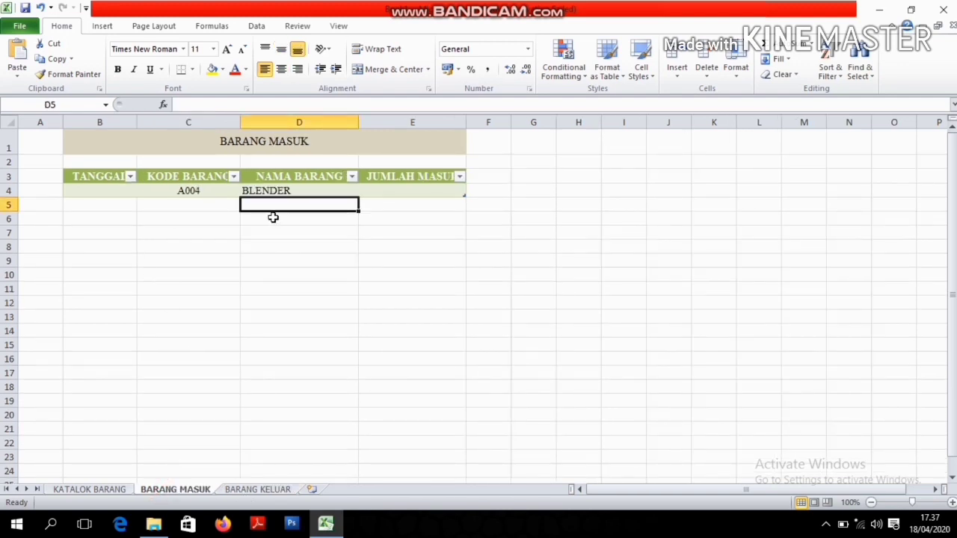
{"action": "left_click", "coordinate": [257, 489]}
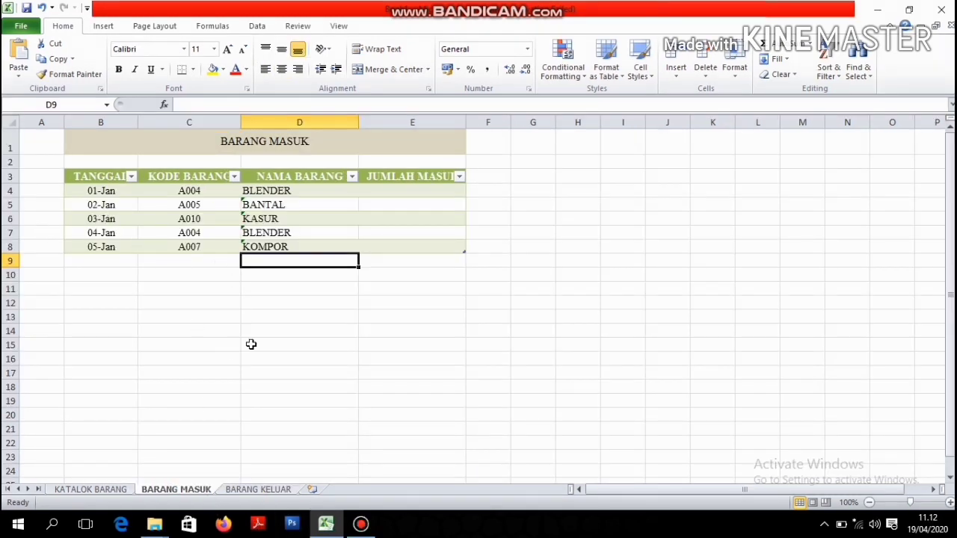
{"action": "left_click", "coordinate": [278, 489]}
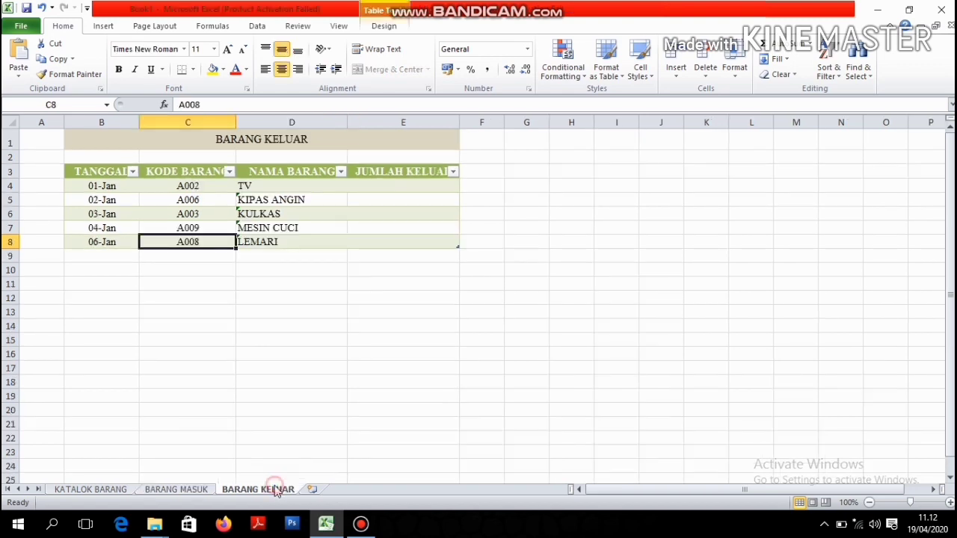
Enter the quantities 5, 19, 3, 5 and 7 in JUMLAH MASUK cells E4 to E8 of the BARANG MASUK sheet.
{"action": "left_click", "coordinate": [200, 490]}
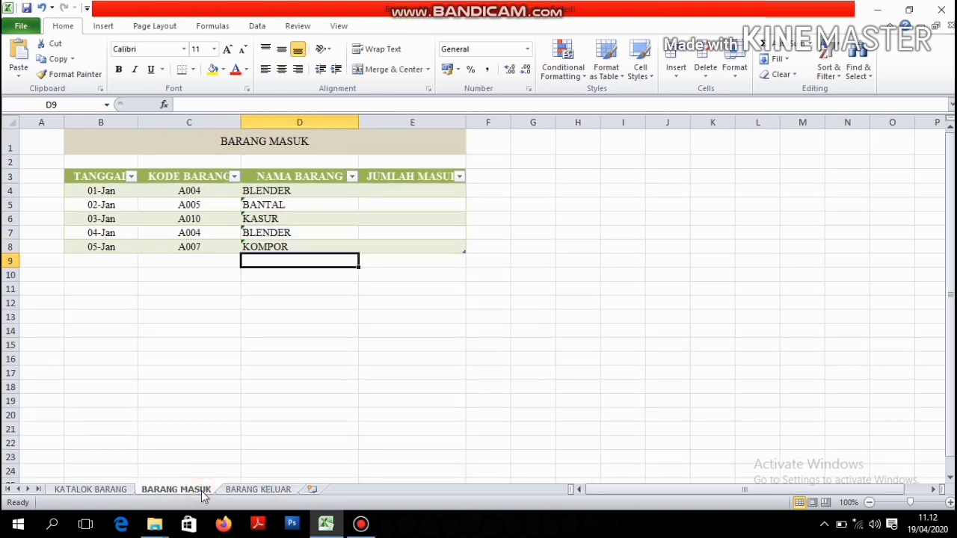
{"action": "left_click", "coordinate": [406, 191]}
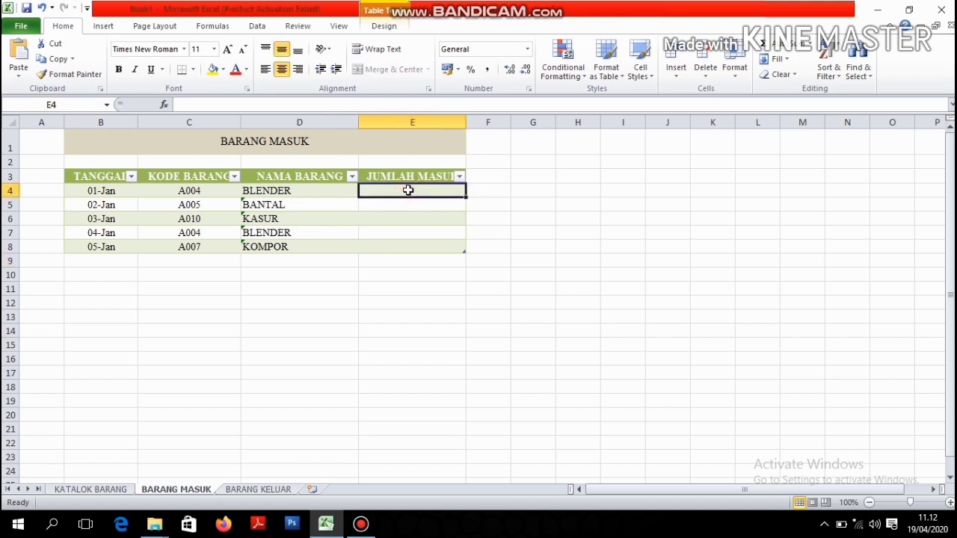
{"action": "type", "text": "5"}
{"action": "key", "text": "Return"}
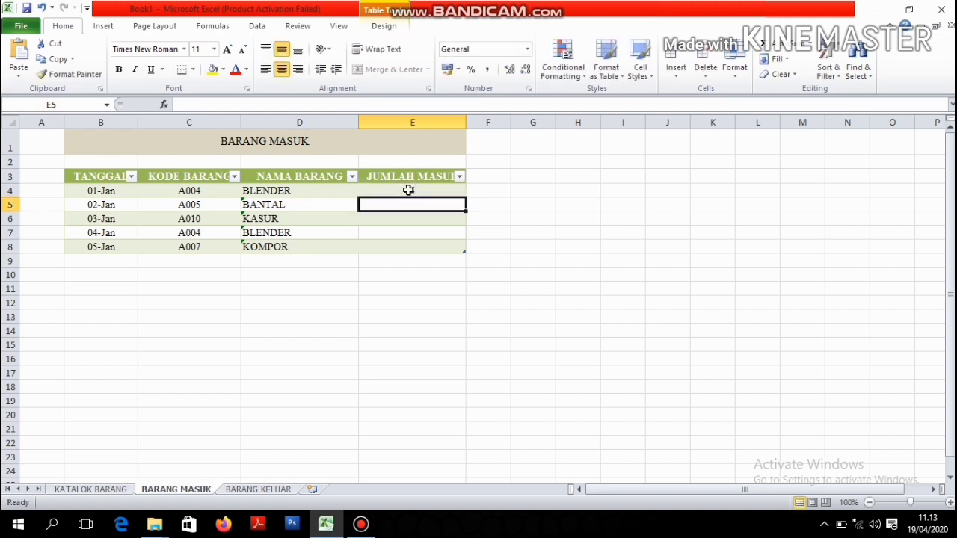
{"action": "type", "text": "1"}
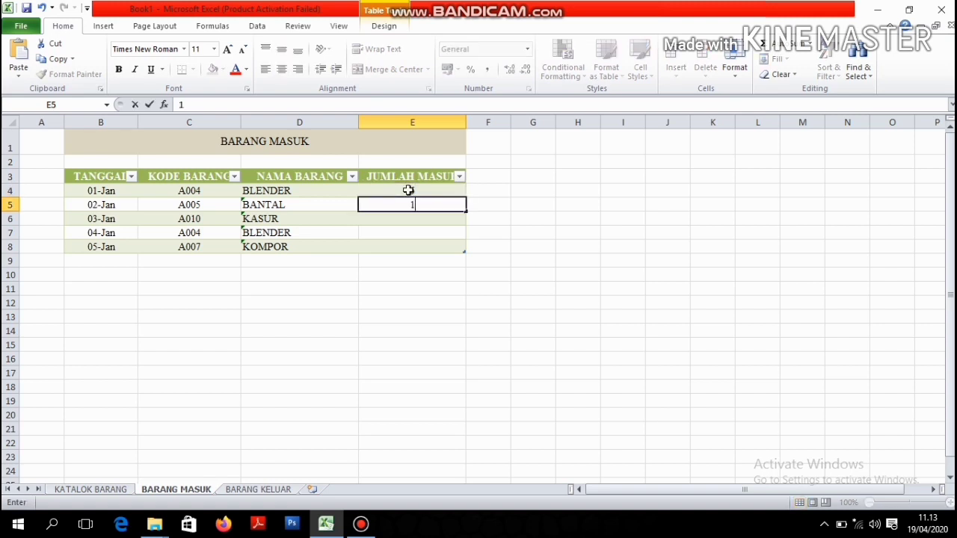
{"action": "type", "text": "9"}
{"action": "left_click", "coordinate": [420, 222]}
{"action": "type", "text": "3"}
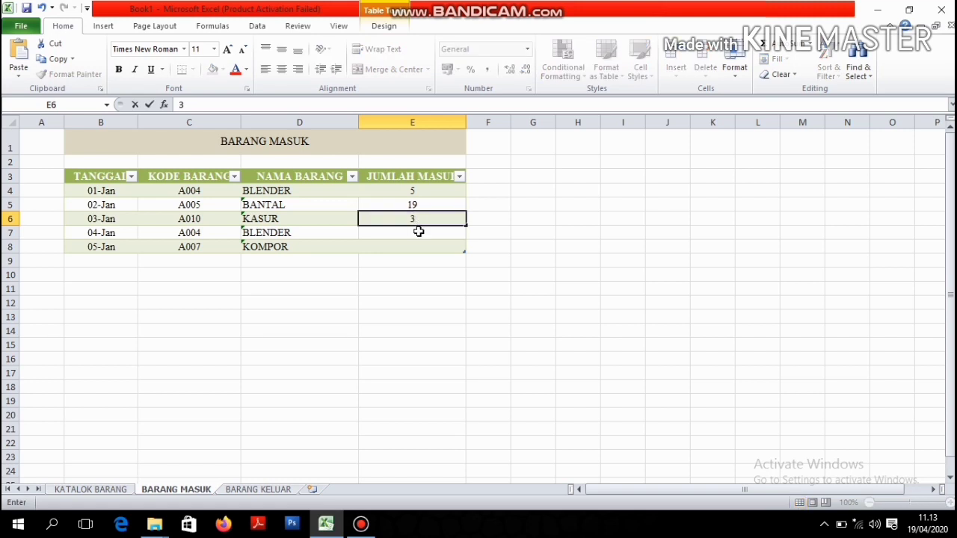
{"action": "left_click", "coordinate": [419, 232]}
{"action": "type", "text": "5"}
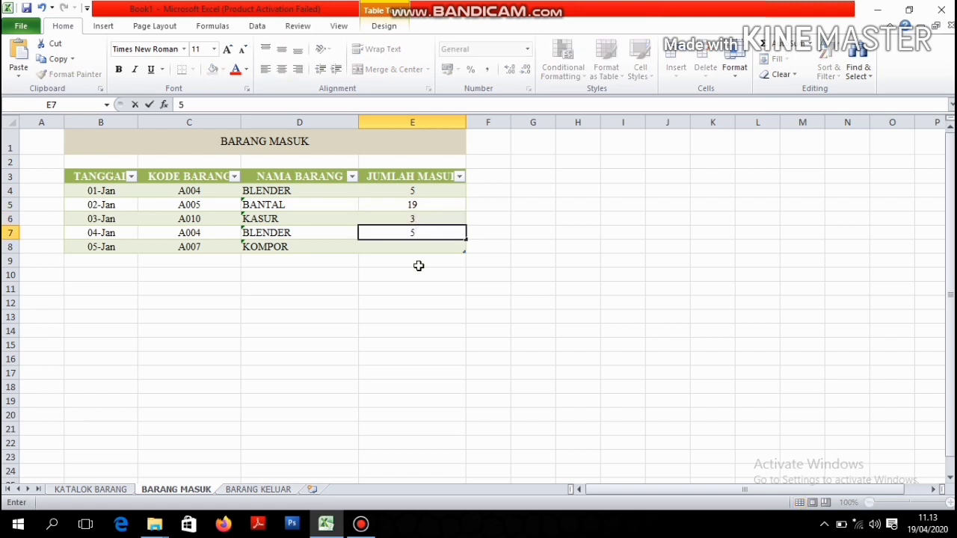
{"action": "left_click", "coordinate": [420, 251]}
{"action": "type", "text": "7"}
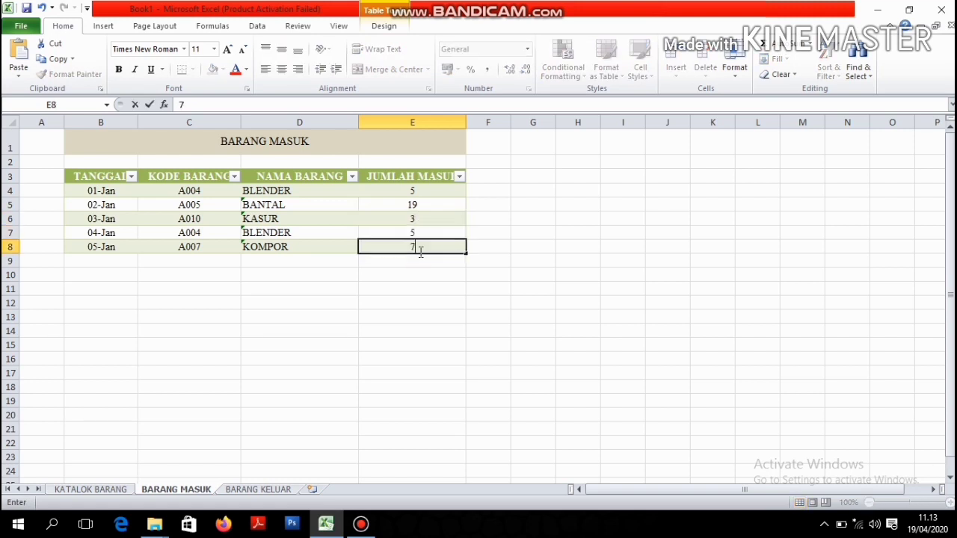
Enter the outgoing quantities 12 for TV and 11 for KIPAS ANGIN in the JUMLAH KELUAR column of the BARANG KELUAR sheet.
{"action": "left_click", "coordinate": [263, 488]}
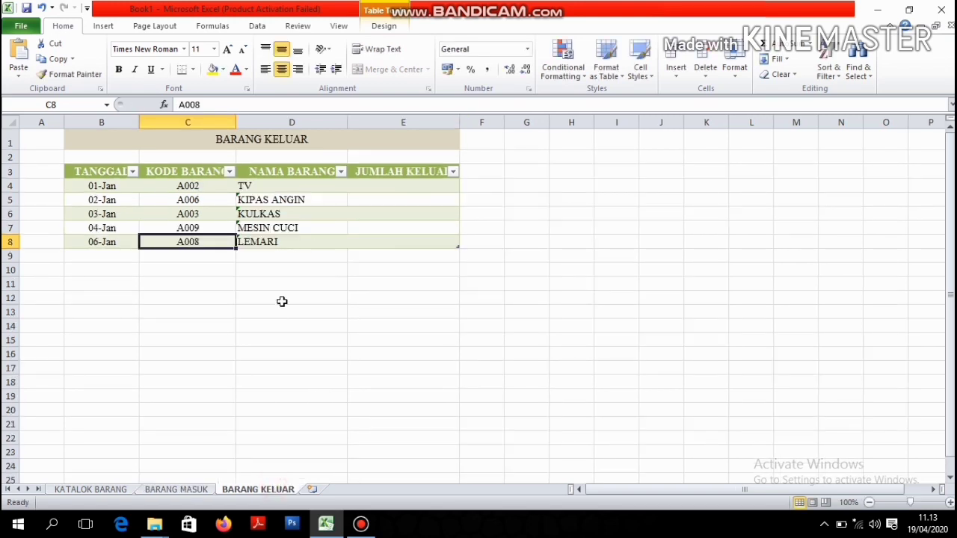
{"action": "left_click", "coordinate": [415, 186]}
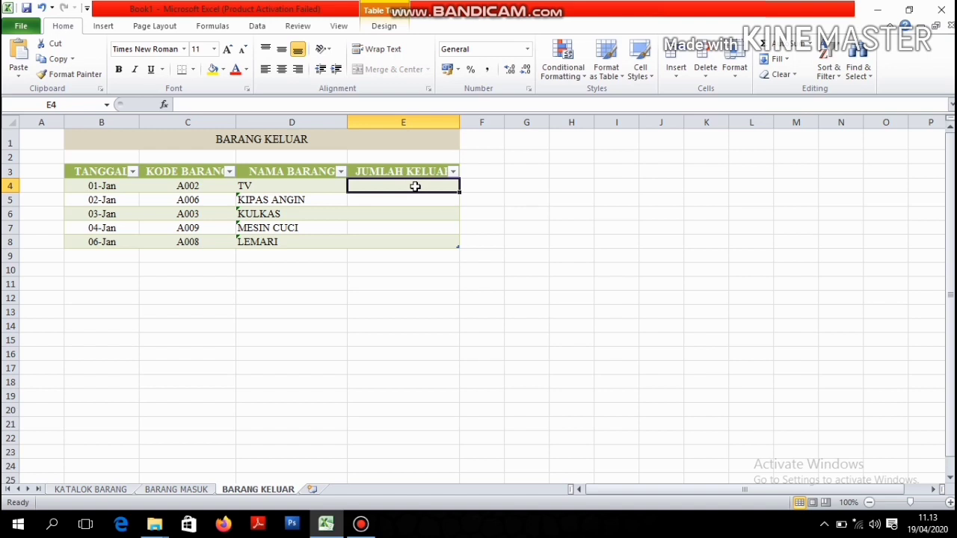
{"action": "type", "text": "12"}
{"action": "left_click", "coordinate": [415, 200]}
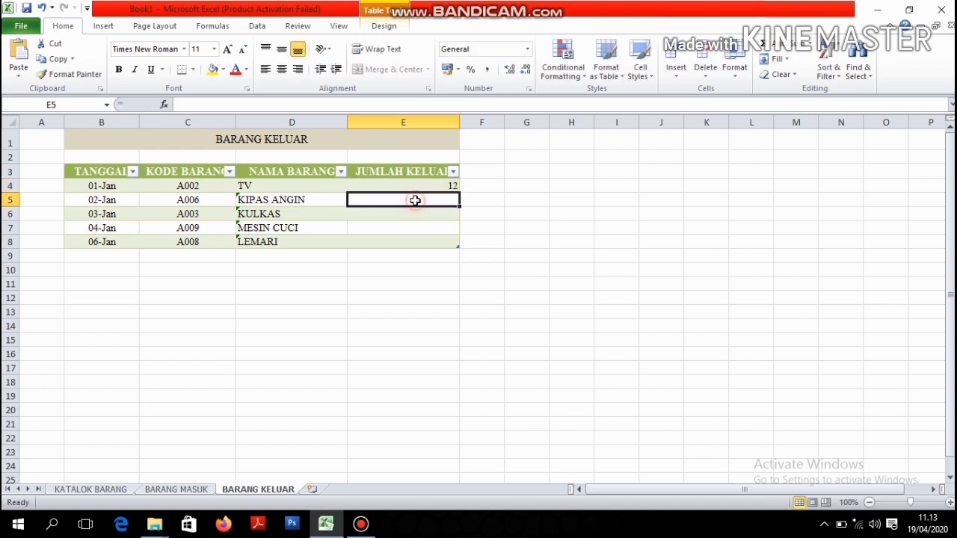
{"action": "type", "text": "21"}
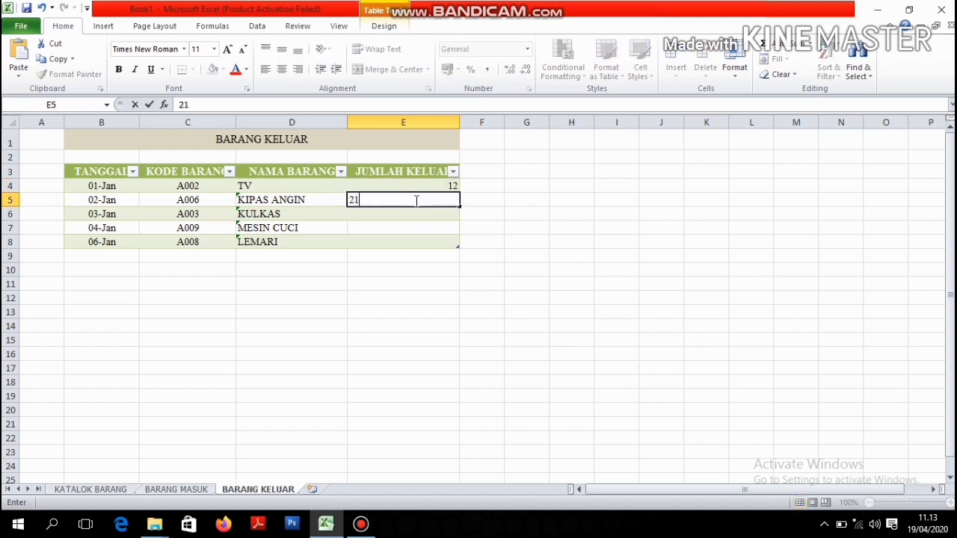
{"action": "key", "text": "BackSpace"}
{"action": "key", "text": "BackSpace"}
{"action": "type", "text": "11"}
{"action": "left_click", "coordinate": [419, 222]}
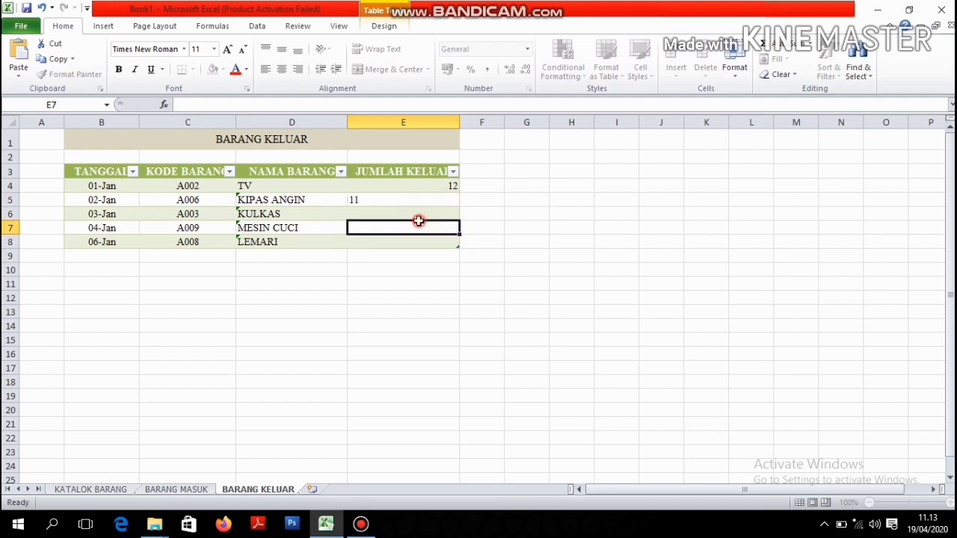
Enter 3, 6 and 7 in JUMLAH KELUAR cells E6 to E8, and centre the quantities in E4:E8.
{"action": "left_click", "coordinate": [418, 215]}
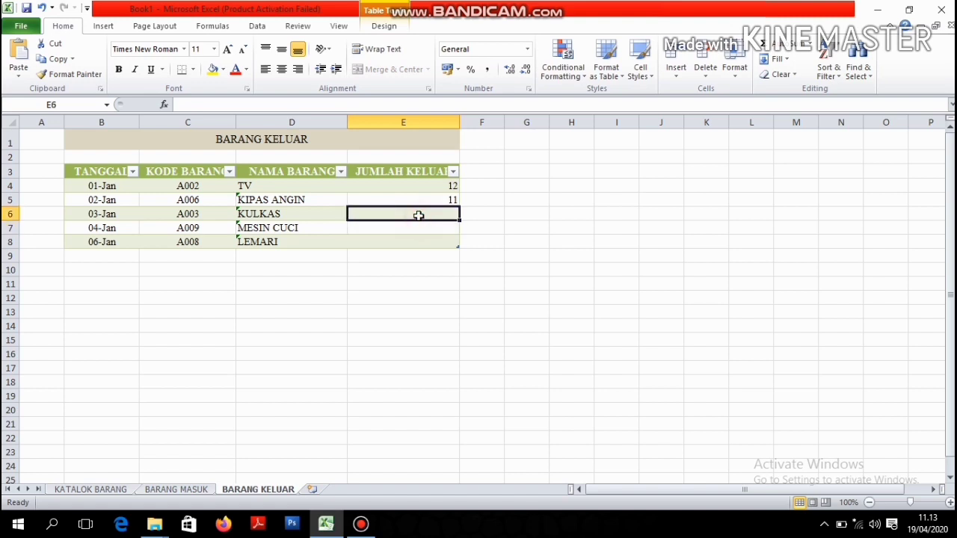
{"action": "type", "text": "3"}
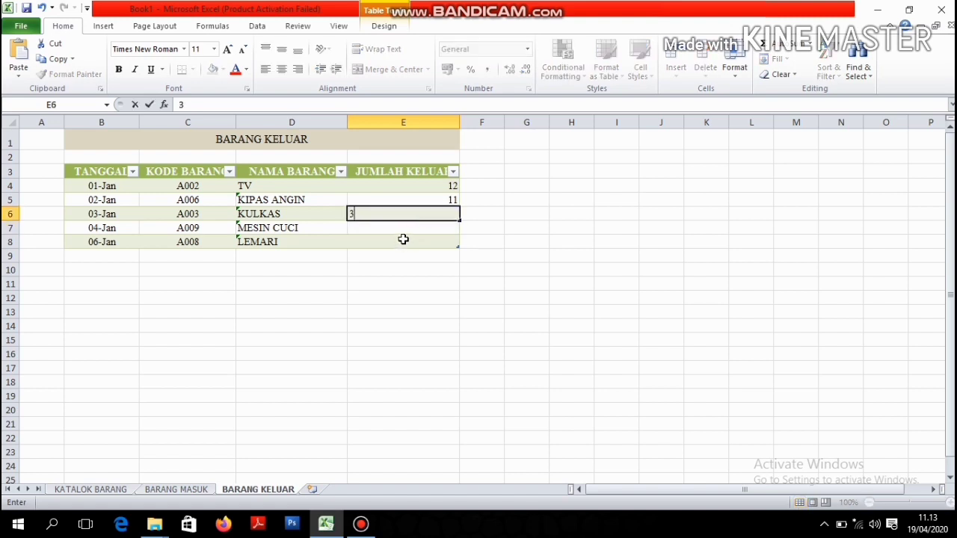
{"action": "left_click", "coordinate": [403, 233]}
{"action": "type", "text": "6"}
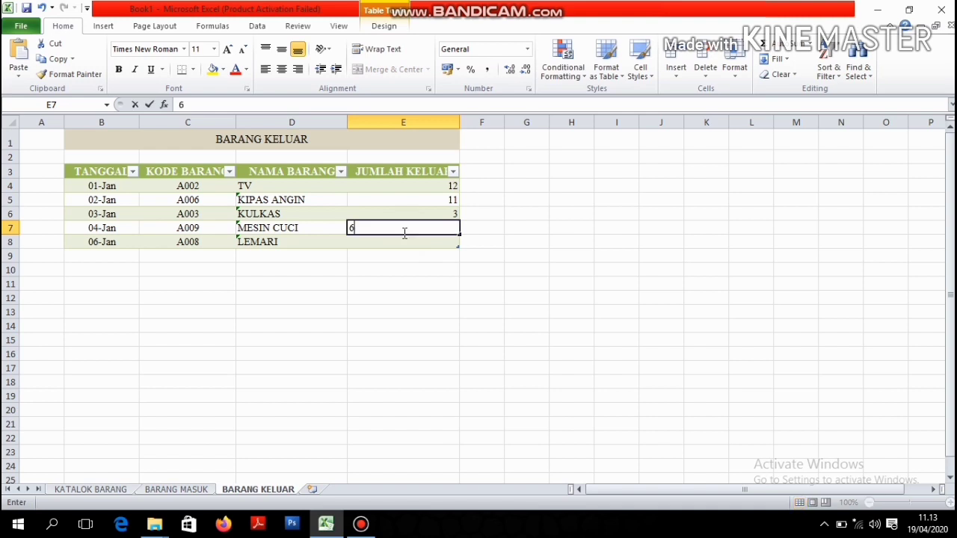
{"action": "left_click", "coordinate": [396, 241]}
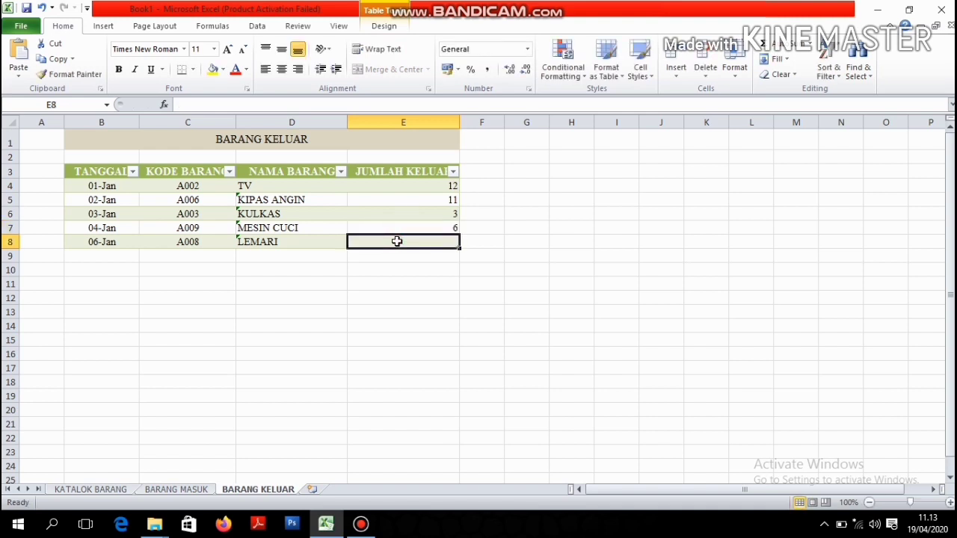
{"action": "type", "text": "7"}
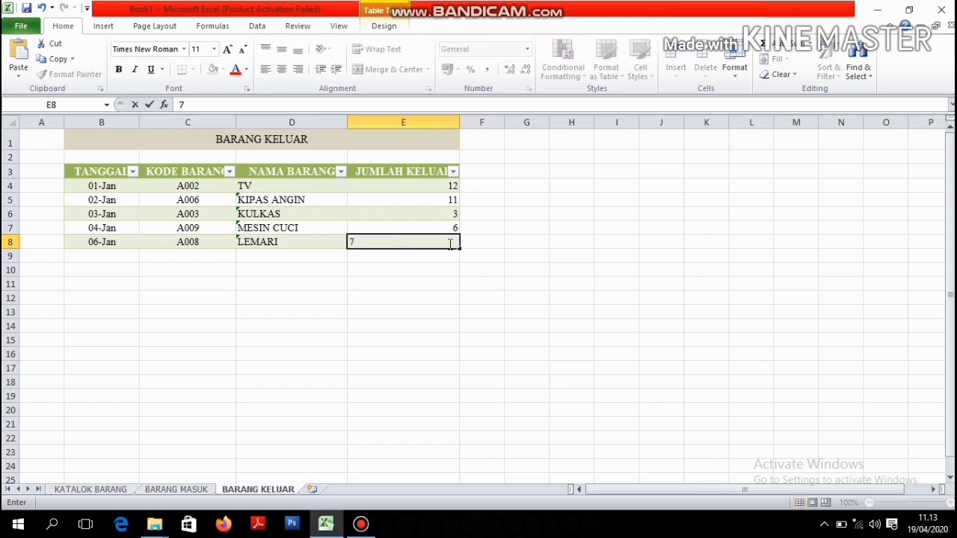
{"action": "left_click_drag", "start_coordinate": [432, 181], "coordinate": [433, 238]}
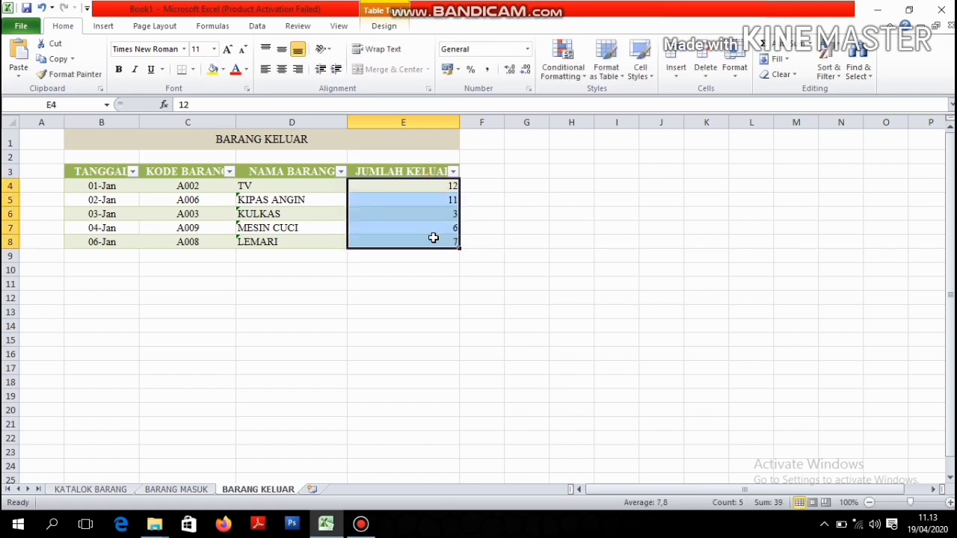
{"action": "left_click", "coordinate": [280, 74]}
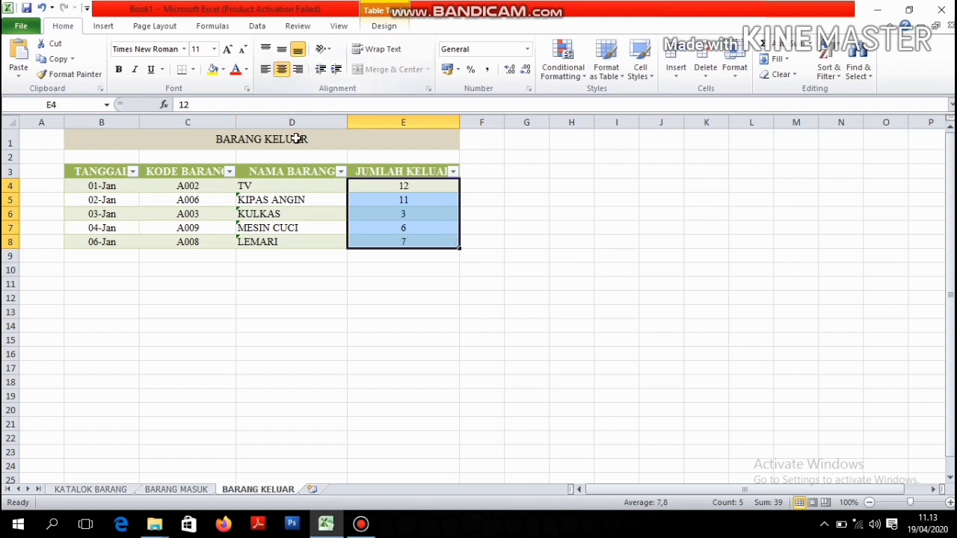
{"action": "left_click", "coordinate": [196, 489]}
{"action": "left_click", "coordinate": [261, 489]}
{"action": "left_click", "coordinate": [195, 489]}
{"action": "left_click", "coordinate": [231, 490]}
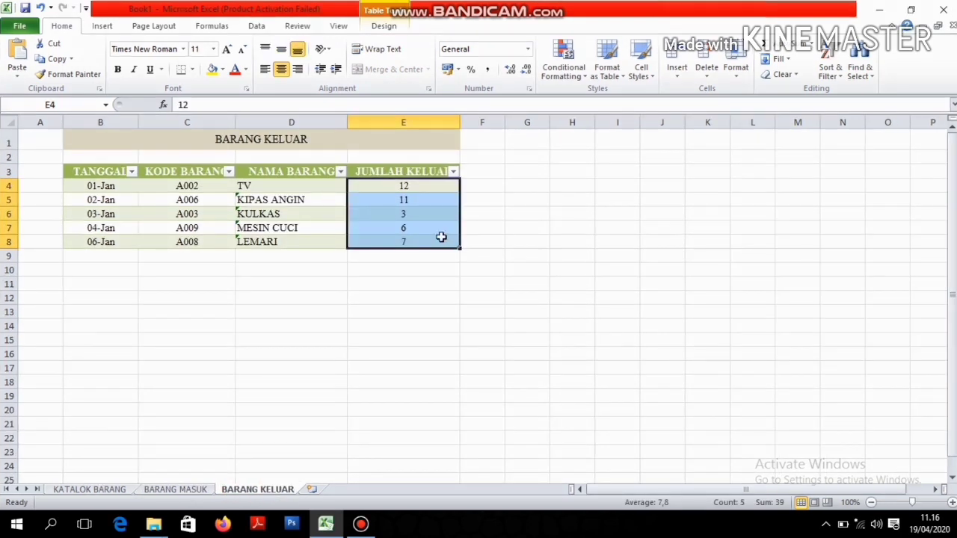
{"action": "left_click", "coordinate": [391, 269]}
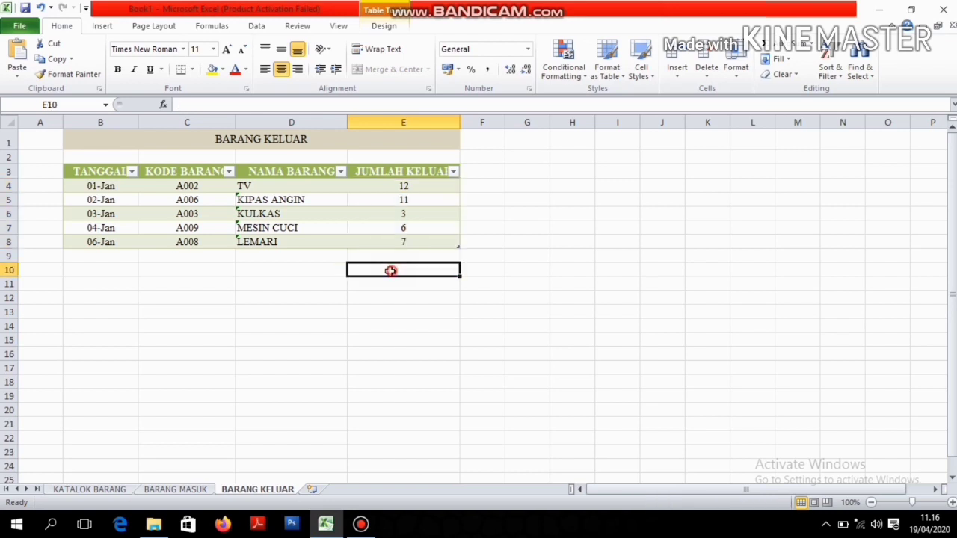
Start a SUMIF formula in MASUK cell E4 of the KATALOK BARANG sheet with TBLMASUK's KODE BARANG column as the range.
{"action": "left_click", "coordinate": [132, 490]}
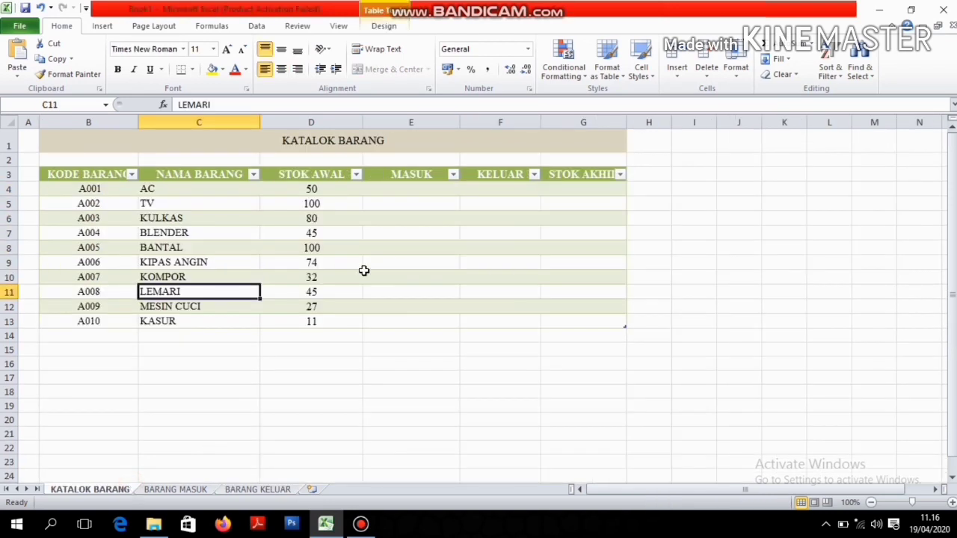
{"action": "left_click", "coordinate": [394, 190]}
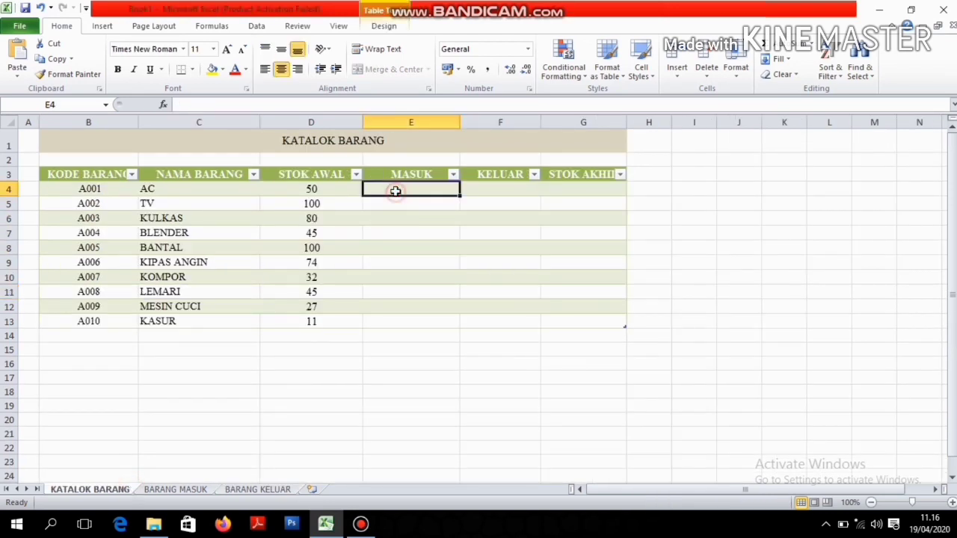
{"action": "left_click", "coordinate": [482, 186]}
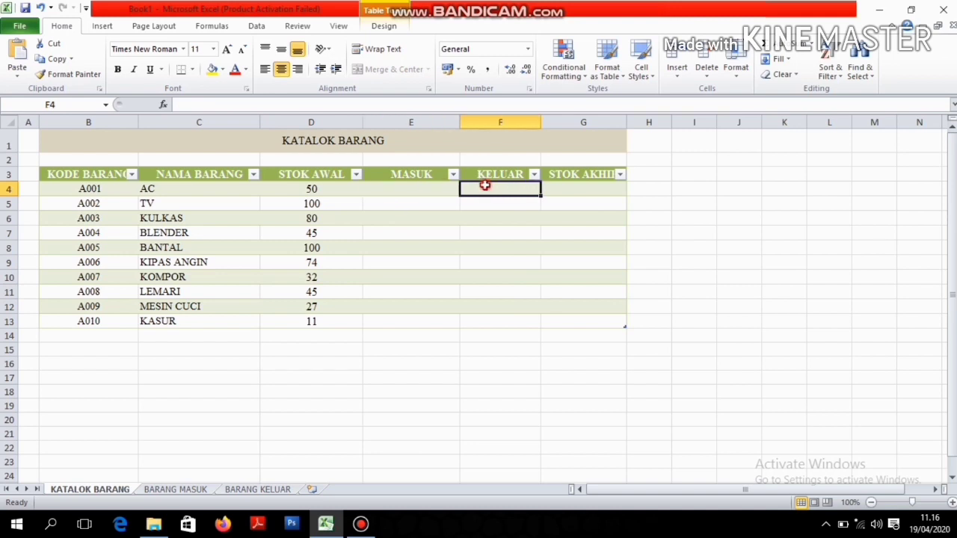
{"action": "left_click", "coordinate": [568, 188]}
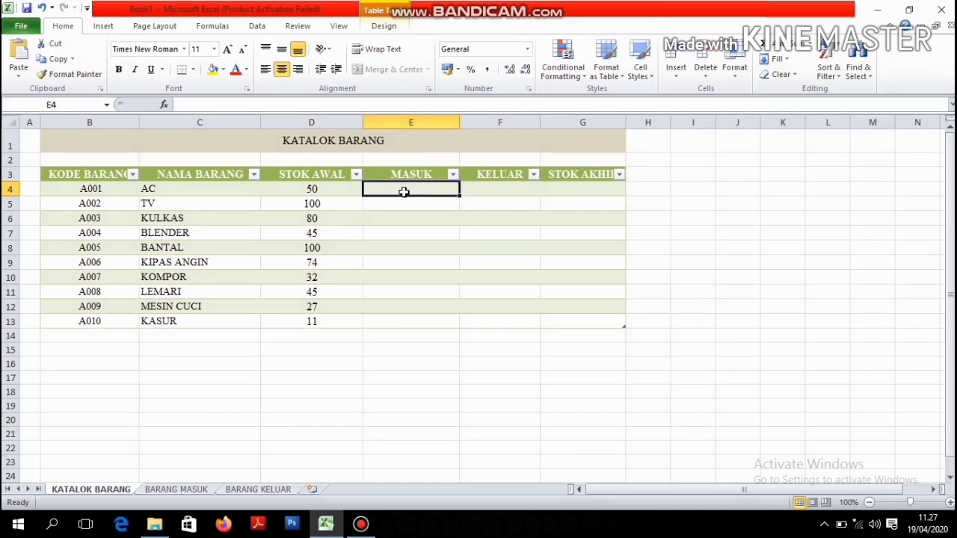
{"action": "type", "text": "=SUMI"}
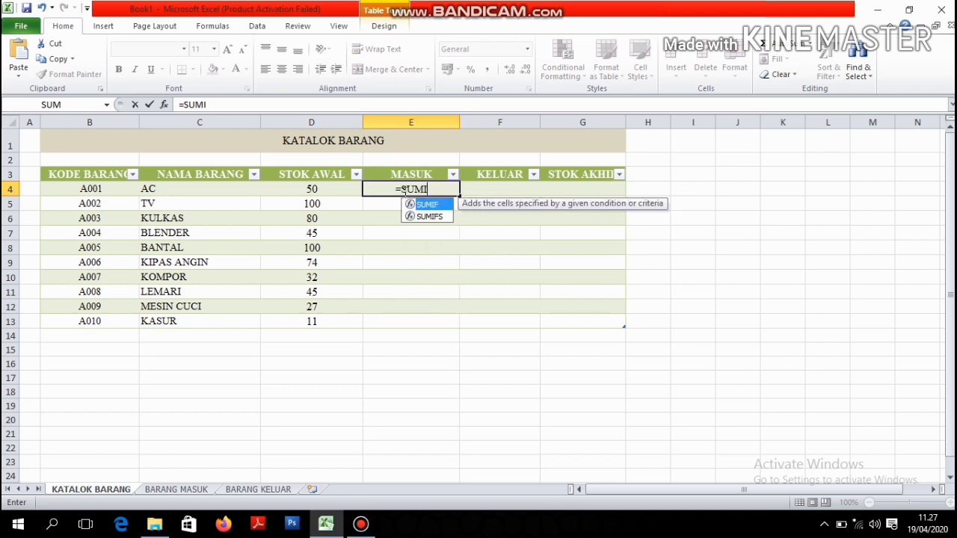
{"action": "type", "text": "F("}
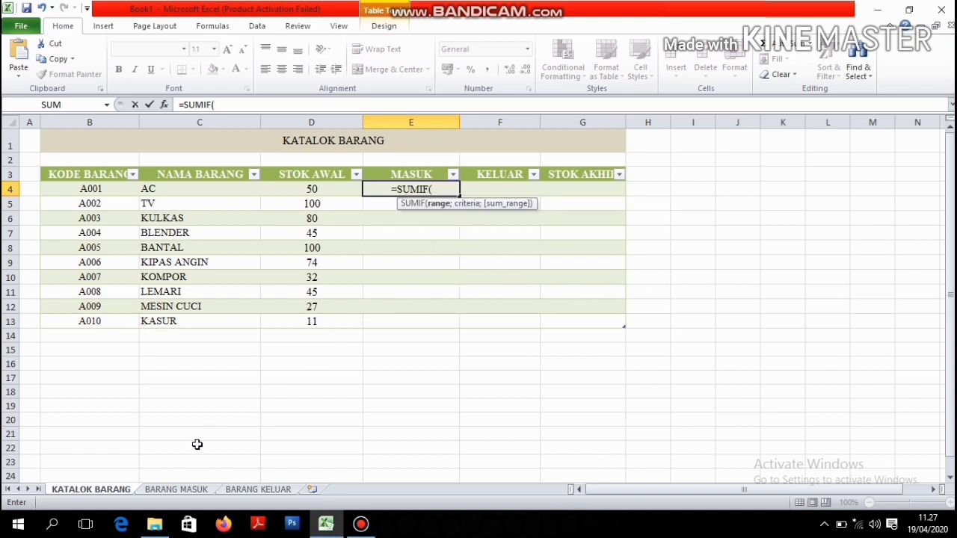
{"action": "left_click", "coordinate": [186, 489]}
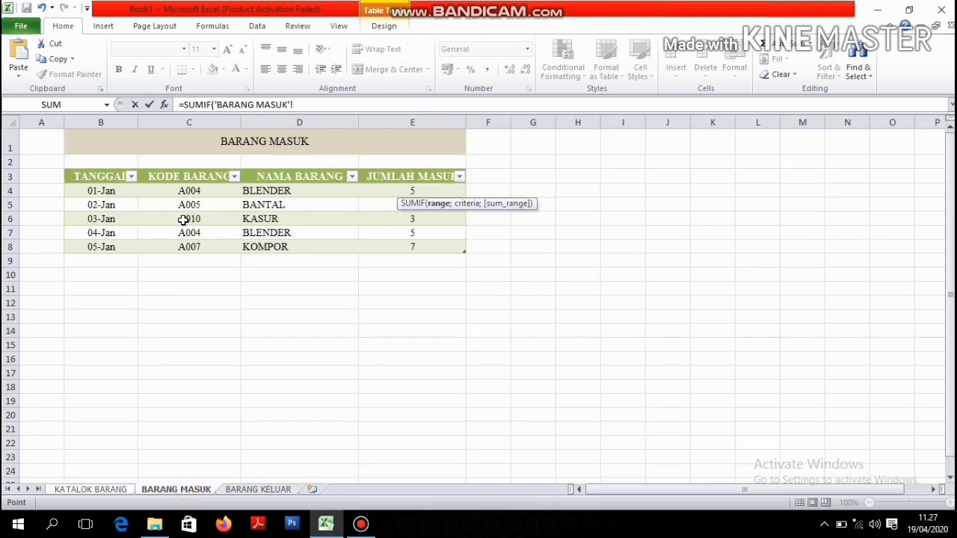
{"action": "left_click_drag", "start_coordinate": [187, 193], "coordinate": [192, 249]}
Set the SUMIF criteria to the KODE BARANG cell of the same row in the KATALOK BARANG table.
{"action": "type", "text": ";'KATALOK"}
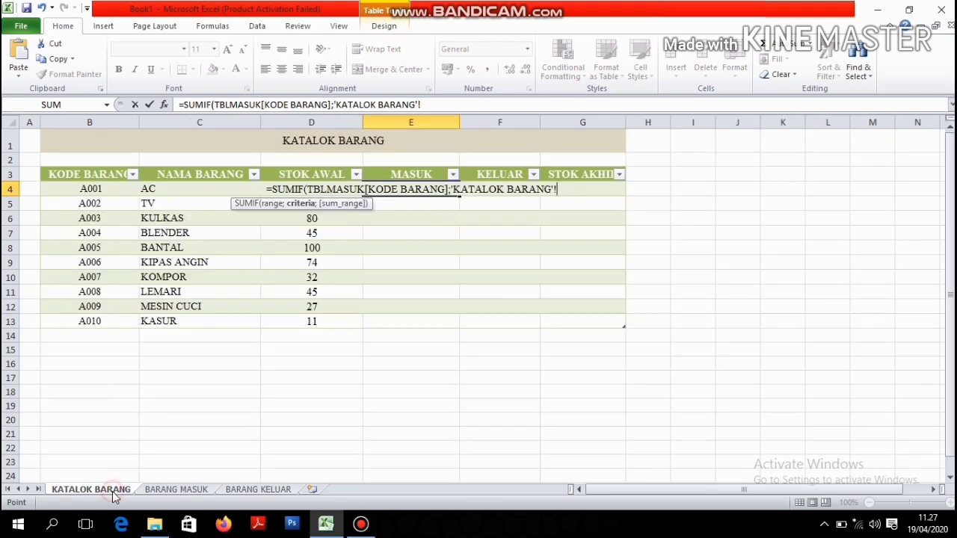
{"action": "left_click", "coordinate": [114, 490]}
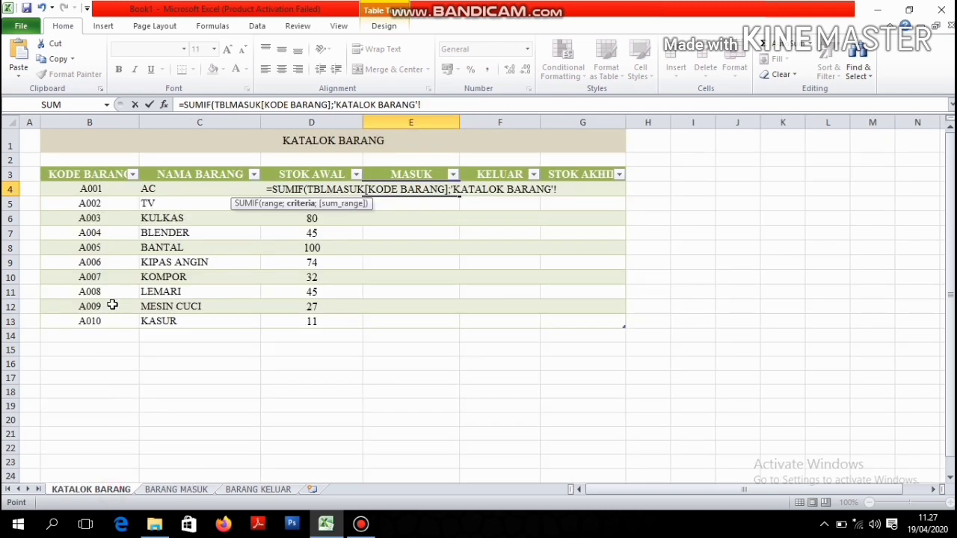
{"action": "left_click", "coordinate": [124, 191]}
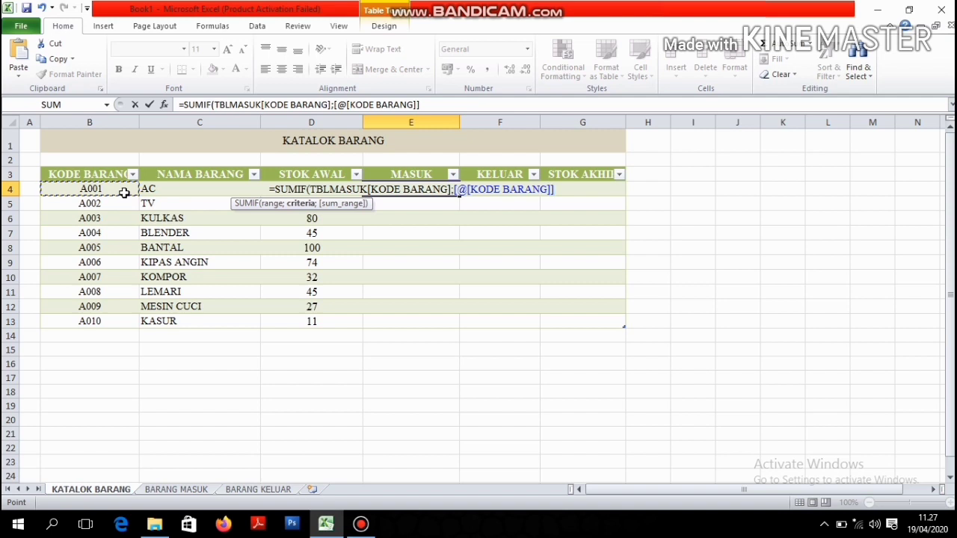
{"action": "type", "text": ";"}
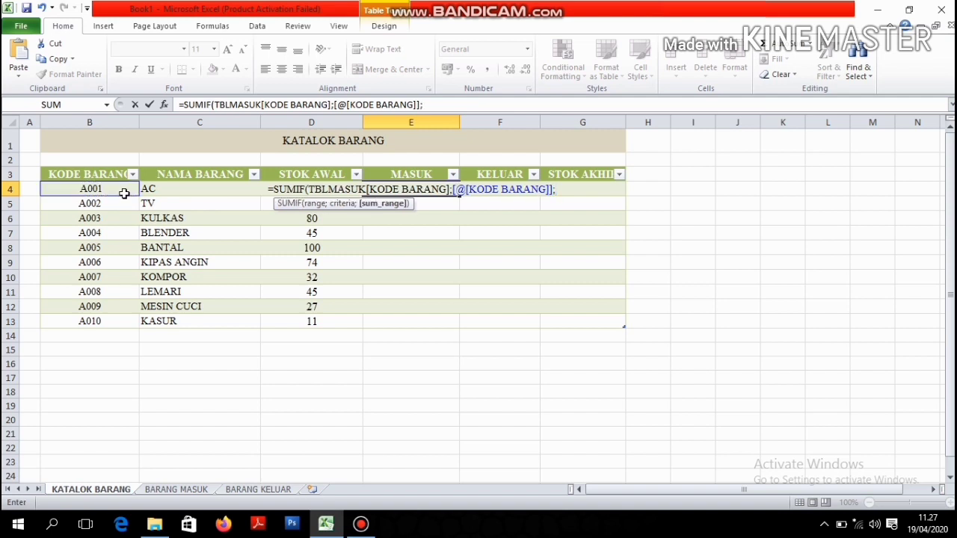
Complete the MASUK SUMIF formula with TBLMASUK's JUMLAH MASUK column as the sum range.
{"action": "left_click", "coordinate": [177, 491]}
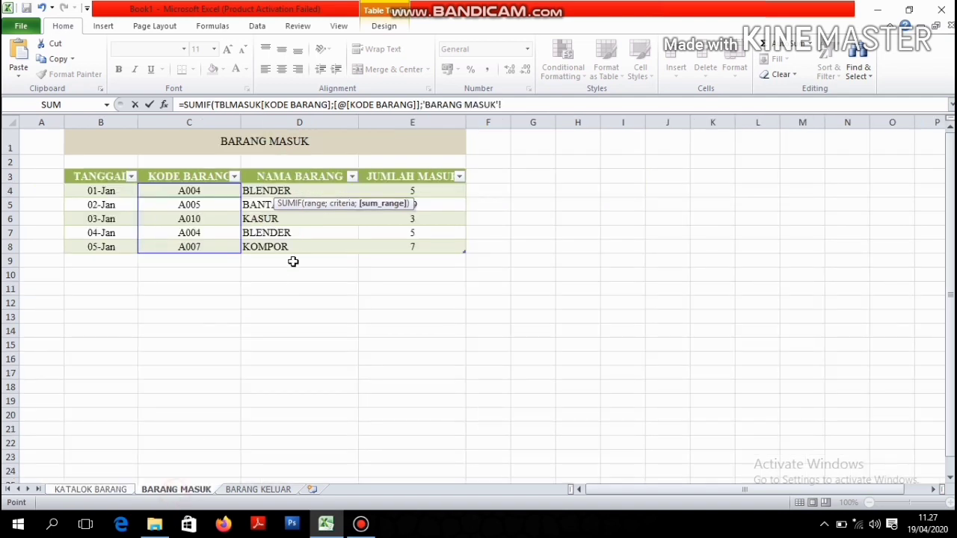
{"action": "left_click_drag", "start_coordinate": [383, 190], "coordinate": [387, 245]}
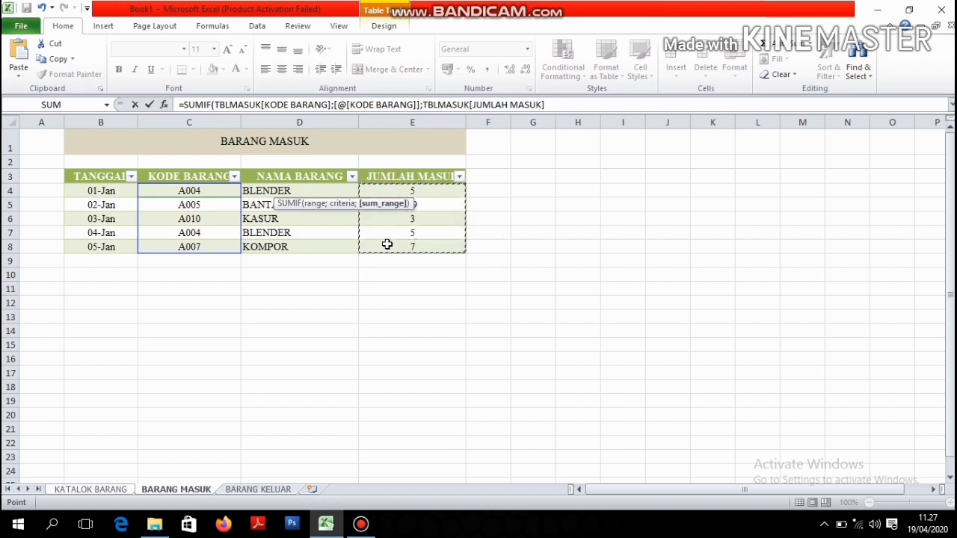
{"action": "type", "text": ")"}
{"action": "key", "text": "Return"}
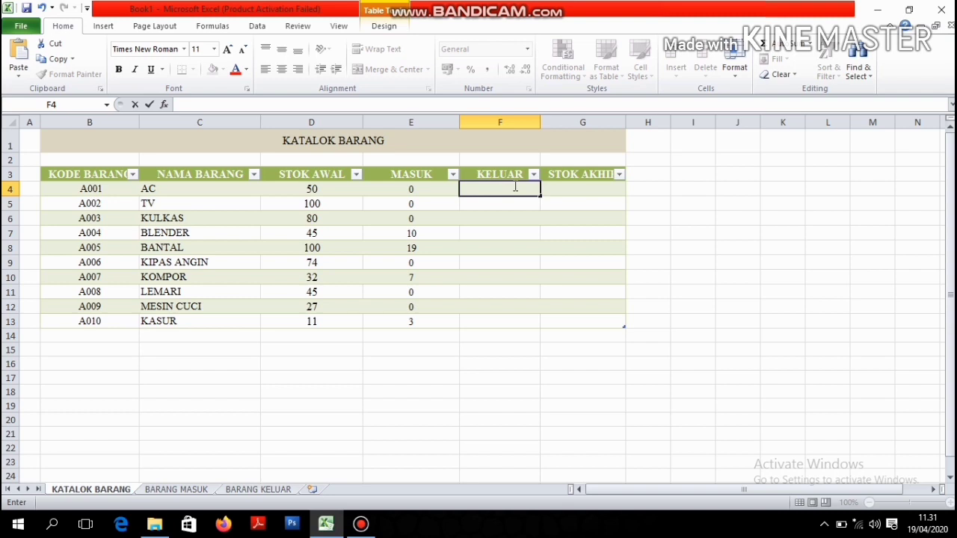
Start a SUMIF formula in KELUAR cell F4 of KATALOK BARANG with TBLKELUAR's KODE BARANG column as the range.
{"action": "type", "text": "="}
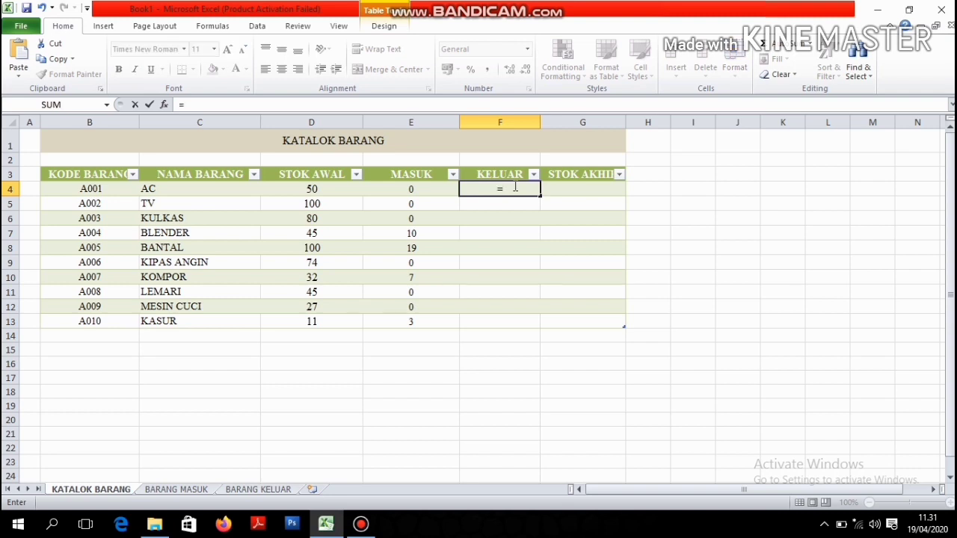
{"action": "type", "text": "SUMIF"}
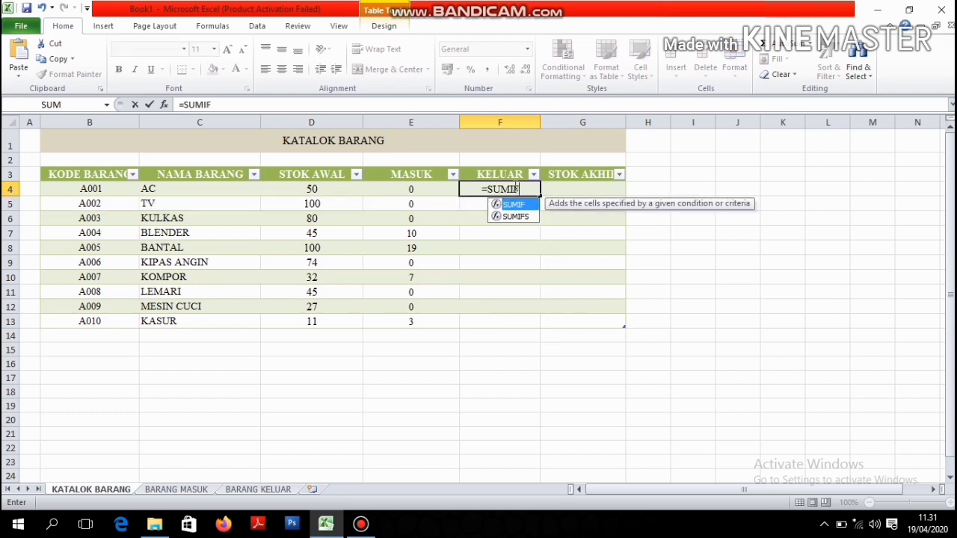
{"action": "type", "text": "("}
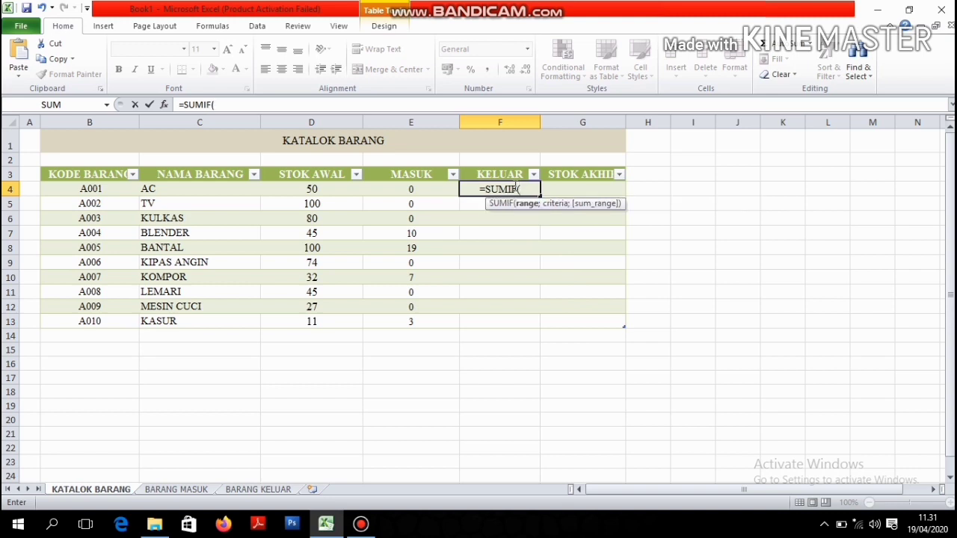
{"action": "left_click", "coordinate": [278, 490]}
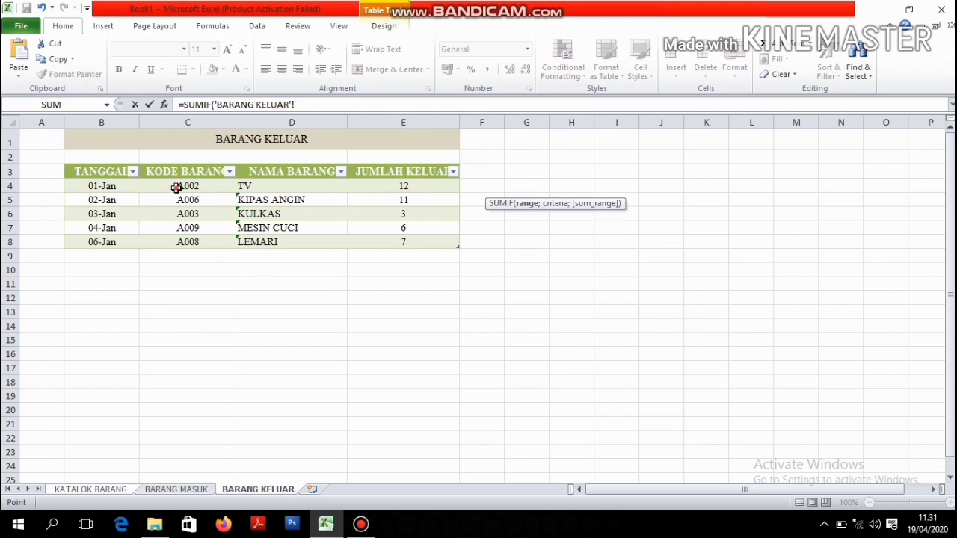
{"action": "left_click_drag", "start_coordinate": [177, 188], "coordinate": [174, 245]}
{"action": "type", "text": ";"}
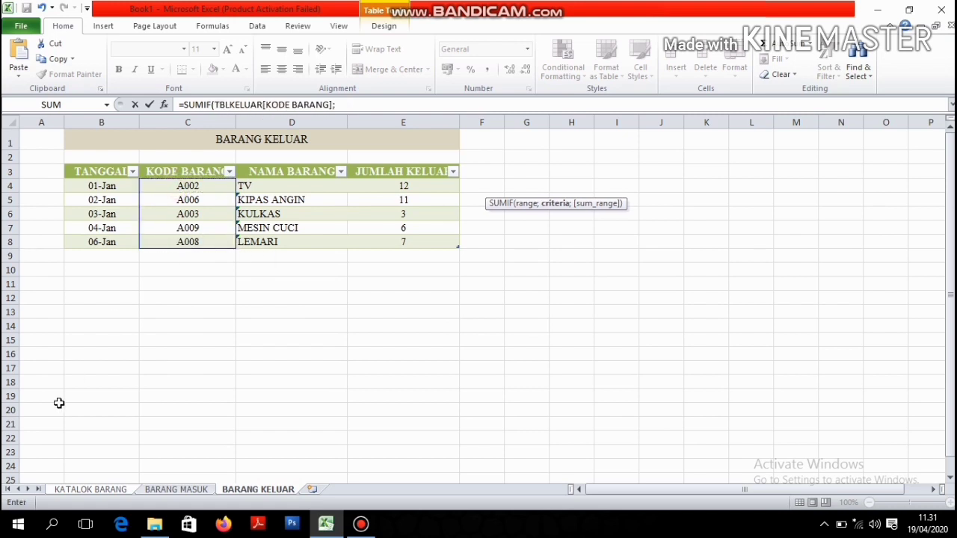
Complete the KELUAR SUMIF with the same row's KODE BARANG in KATALOK BARANG as criteria and TBLKELUAR's JUMLAH KELUAR column as the sum range.
{"action": "left_click", "coordinate": [99, 490]}
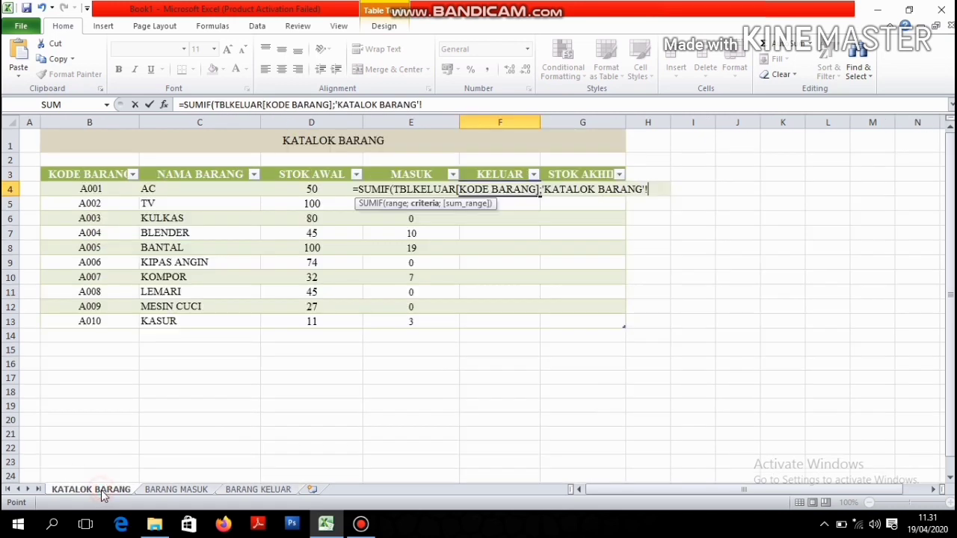
{"action": "left_click", "coordinate": [103, 192]}
{"action": "type", "text": ";"}
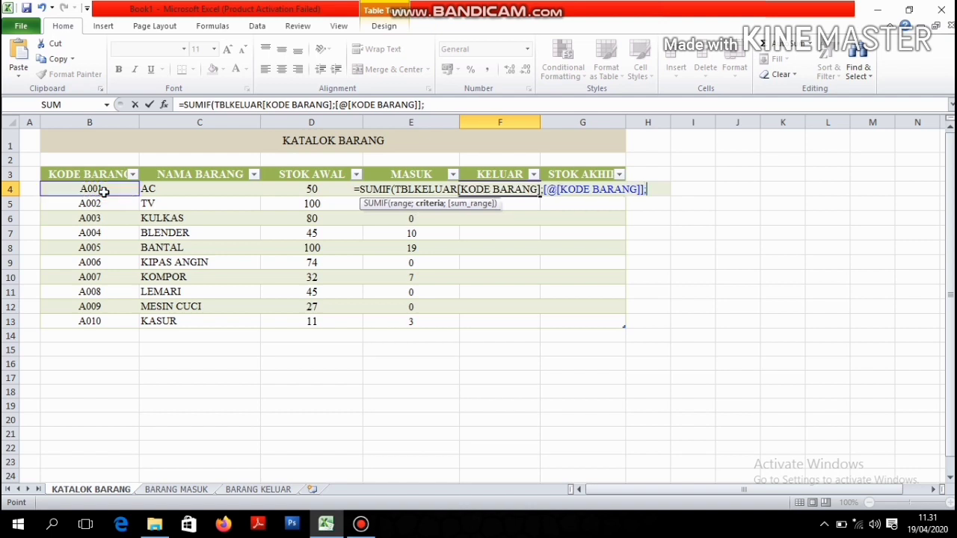
{"action": "left_click", "coordinate": [258, 490]}
{"action": "left_click_drag", "start_coordinate": [401, 188], "coordinate": [406, 246]}
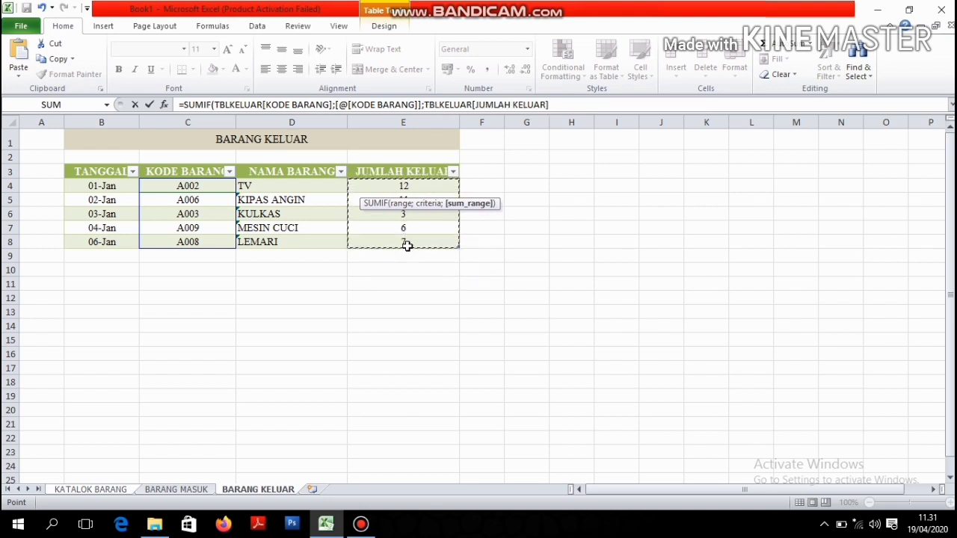
{"action": "type", "text": ")"}
{"action": "key", "text": "Return"}
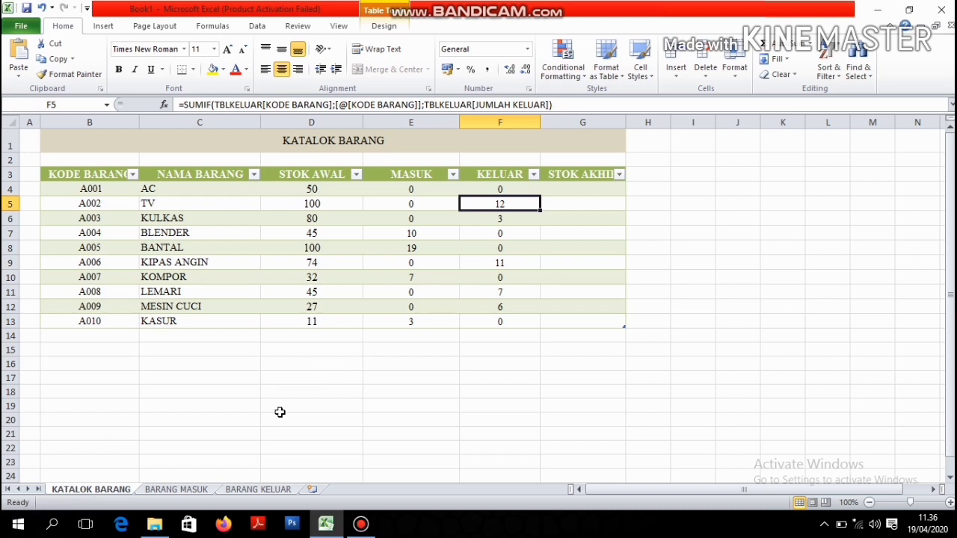
Fill the 06-Jan row of the BARANG MASUK sheet with item code A010 and incoming quantity 5.
{"action": "left_click", "coordinate": [202, 490]}
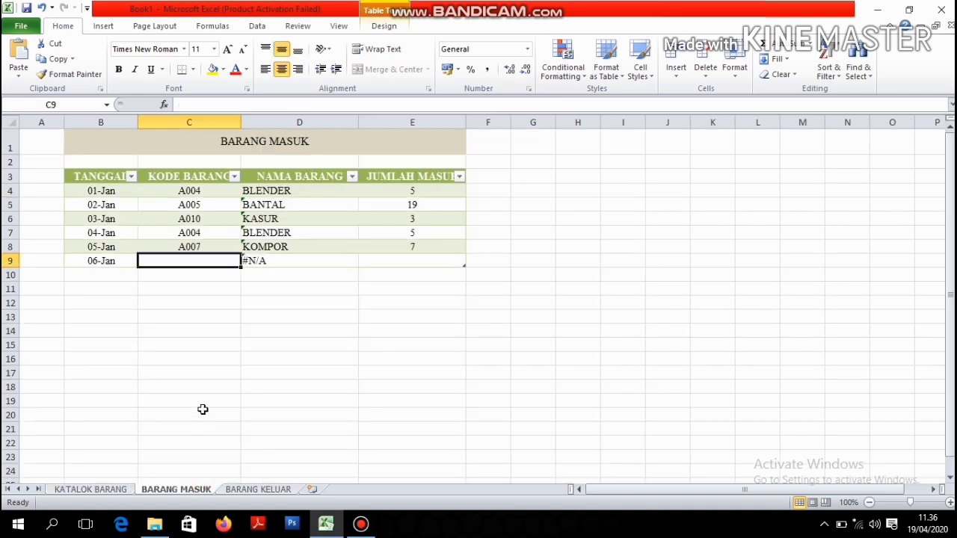
{"action": "type", "text": "A010"}
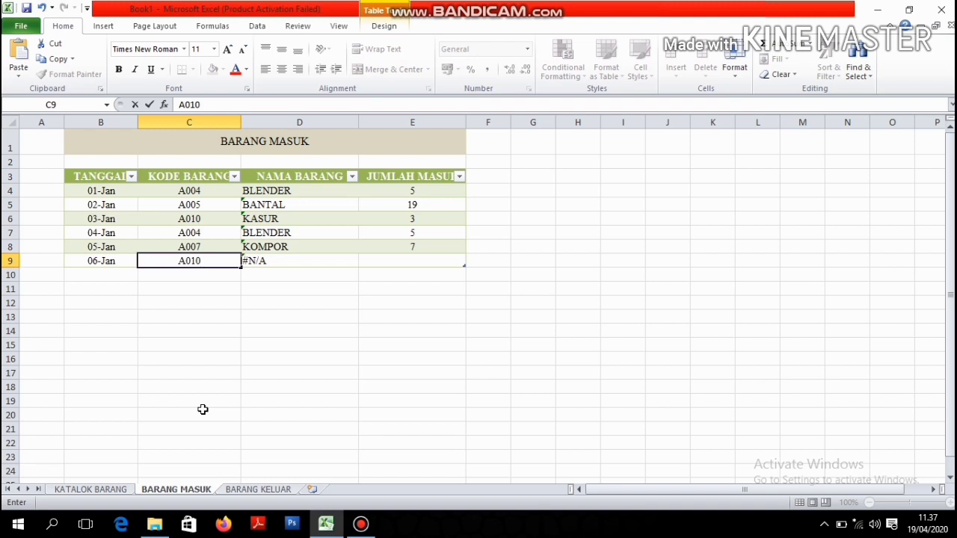
{"action": "key", "text": "Return"}
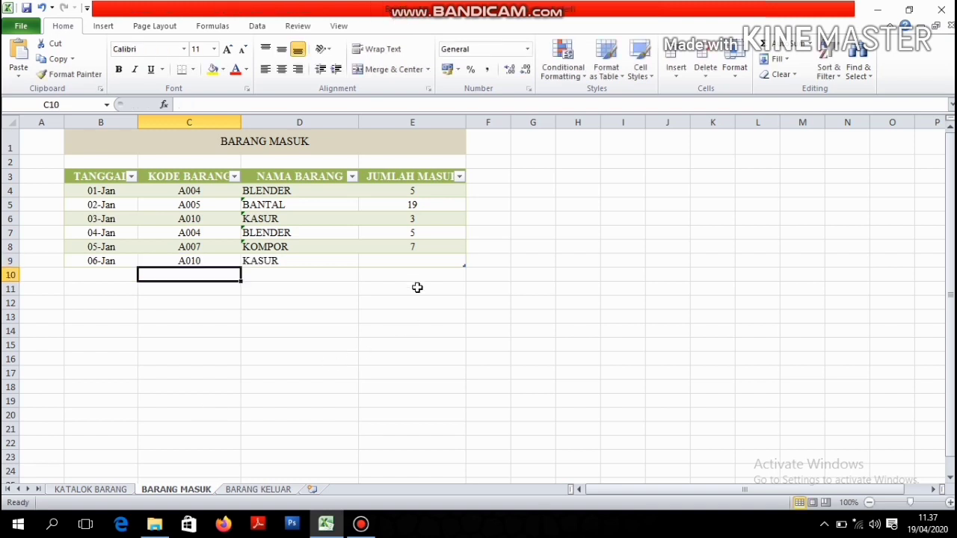
{"action": "left_click", "coordinate": [426, 262]}
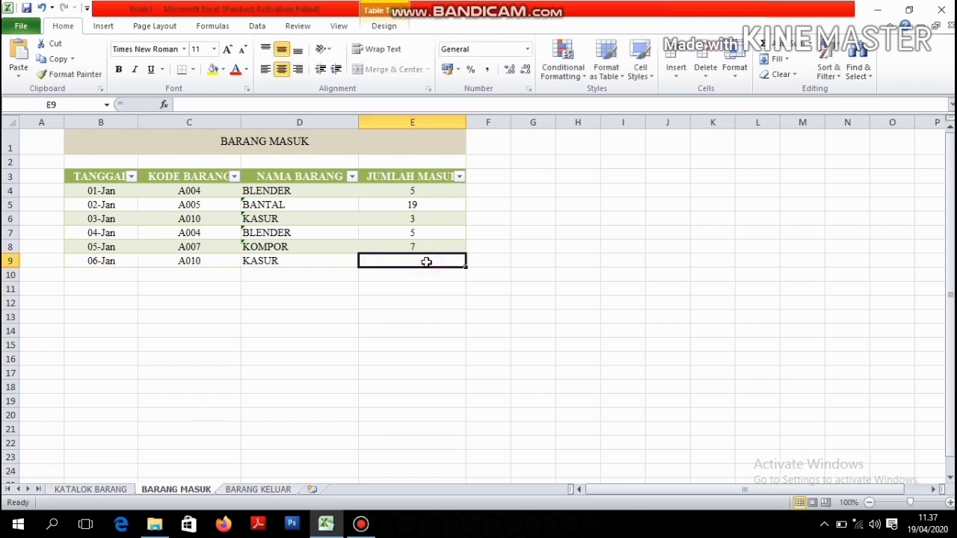
{"action": "type", "text": "5"}
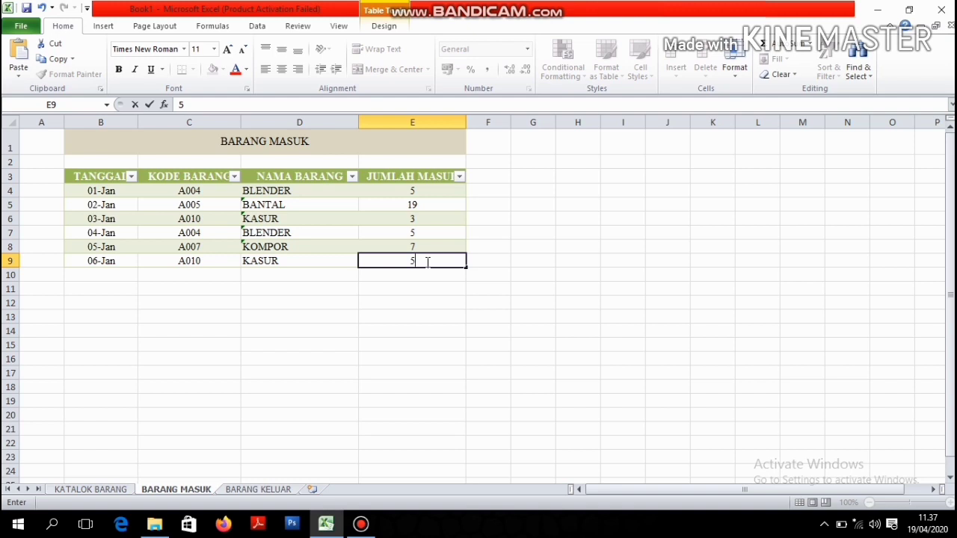
{"action": "key", "text": "Return"}
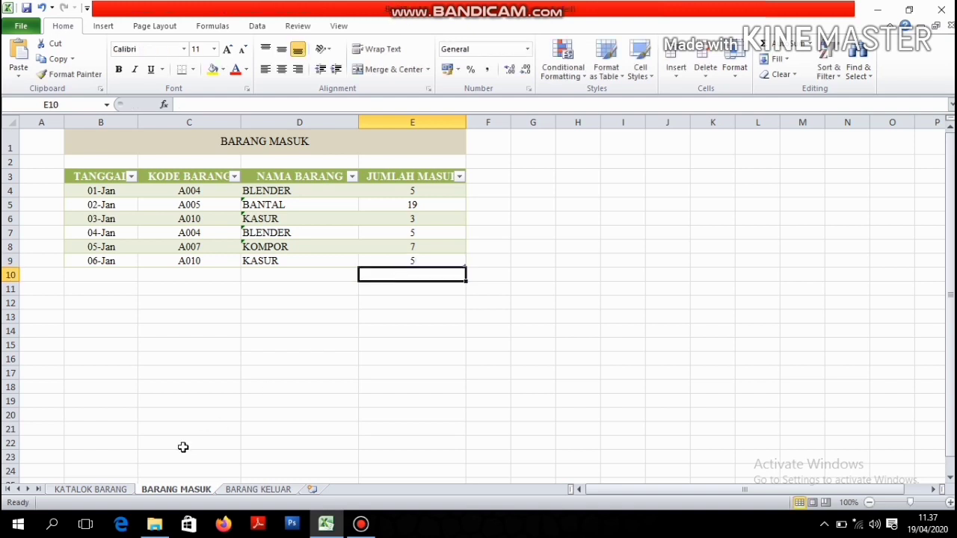
Enter a formula in STOK AKHIR cell G4 of KATALOK BARANG that adds MASUK to STOK AWAL and subtracts KELUAR.
{"action": "left_click", "coordinate": [122, 490]}
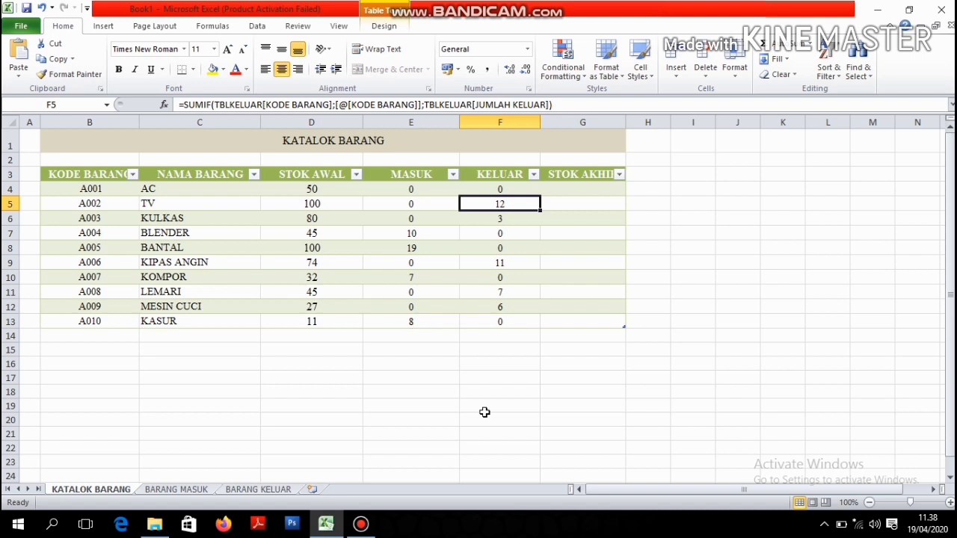
{"action": "left_click", "coordinate": [612, 192]}
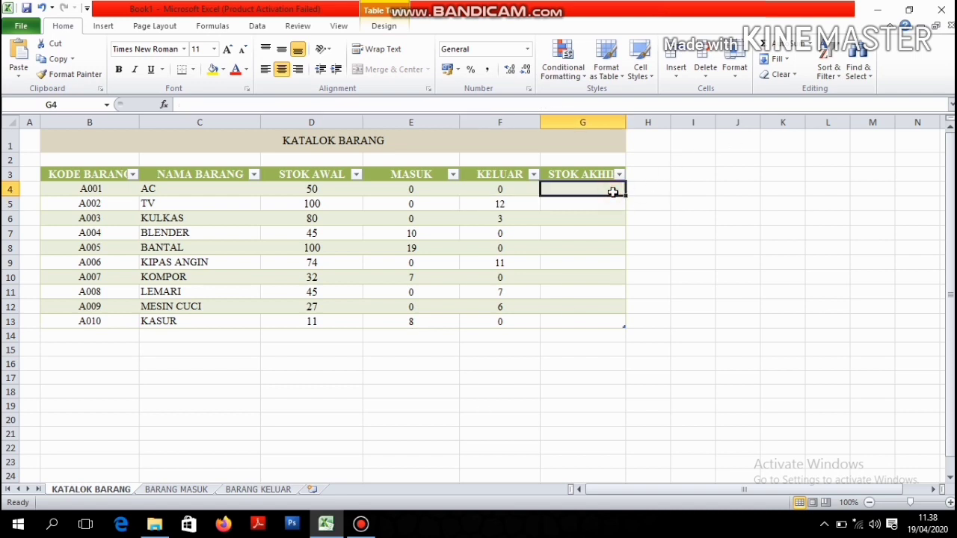
{"action": "type", "text": "="}
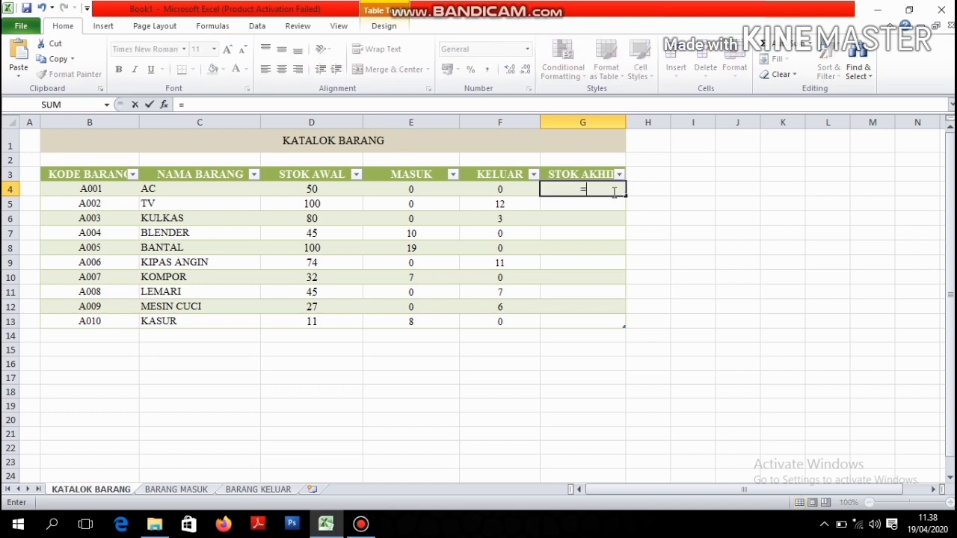
{"action": "left_click", "coordinate": [356, 189]}
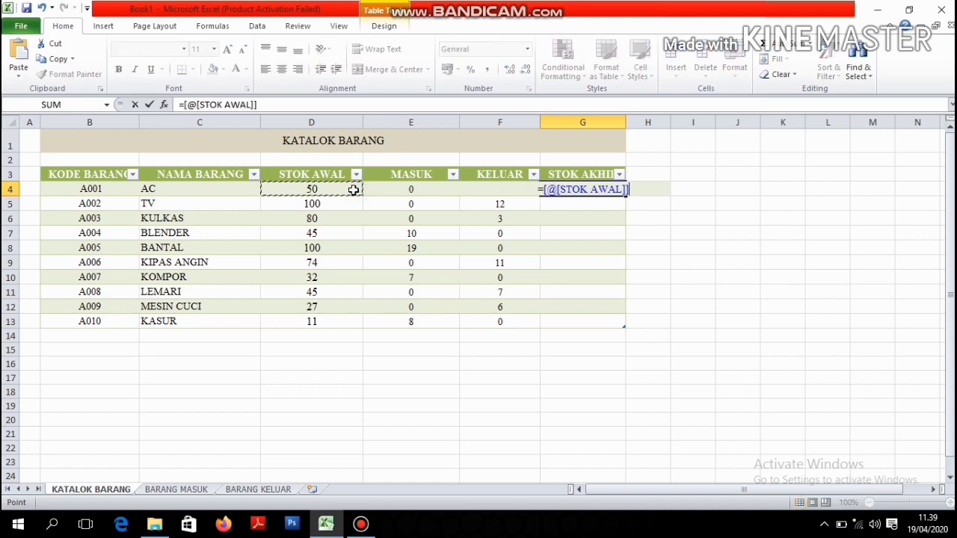
{"action": "type", "text": "+"}
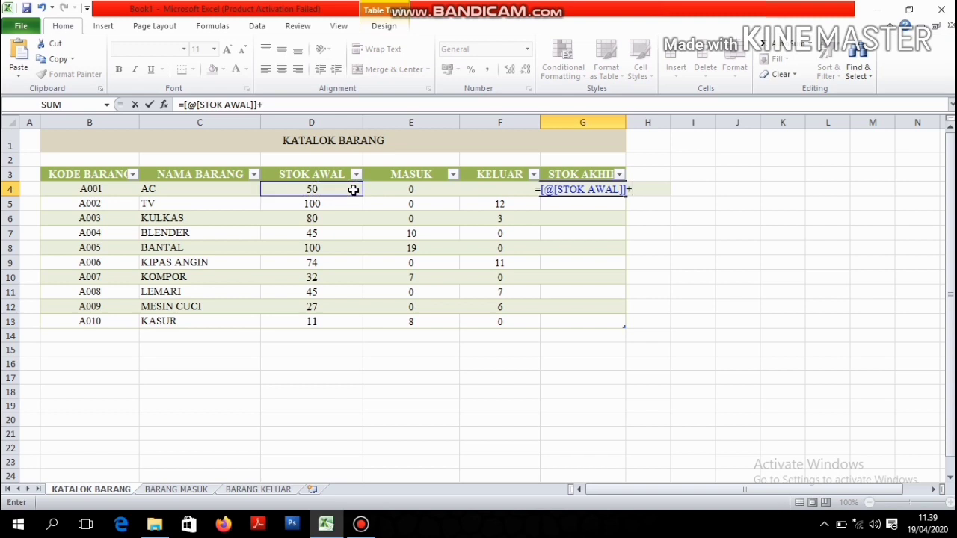
{"action": "left_click", "coordinate": [396, 188]}
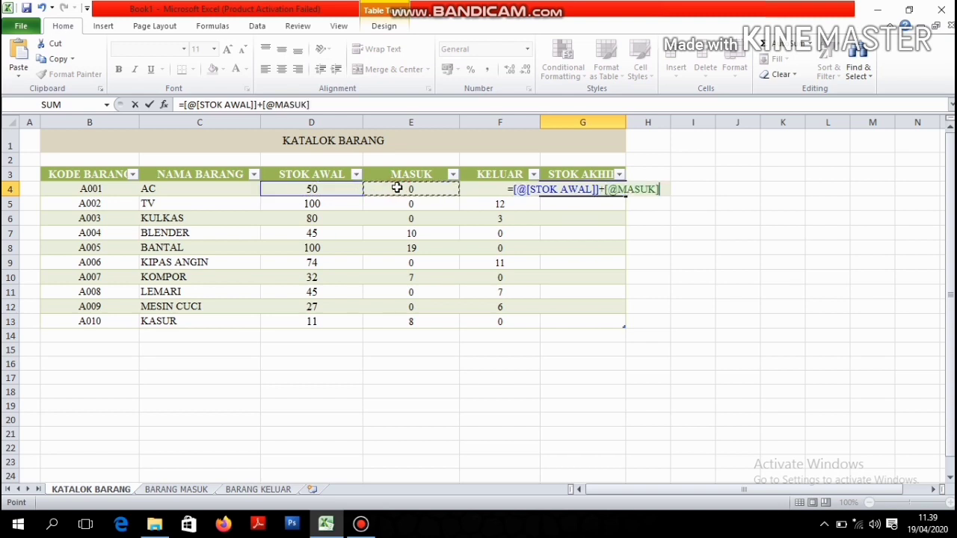
{"action": "type", "text": "-"}
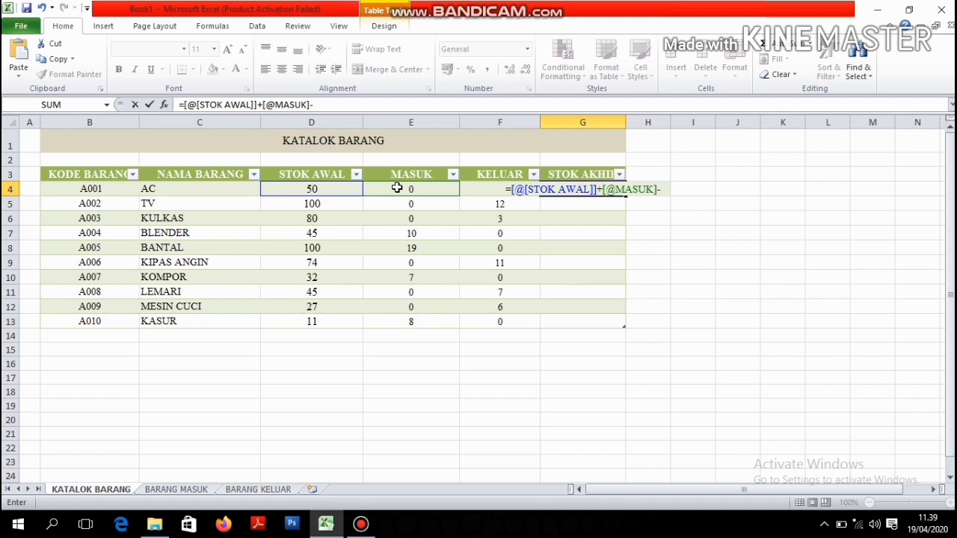
{"action": "left_click", "coordinate": [463, 189]}
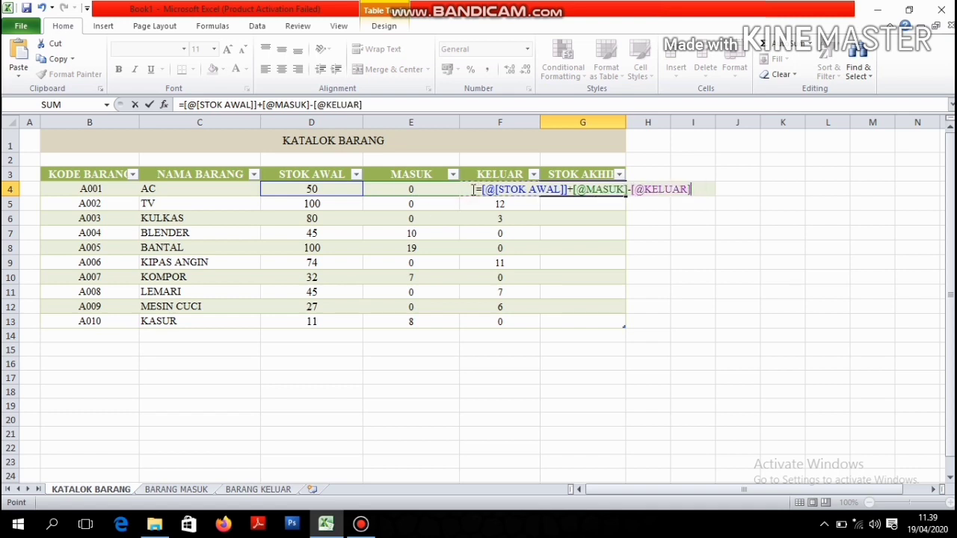
{"action": "key", "text": "Return"}
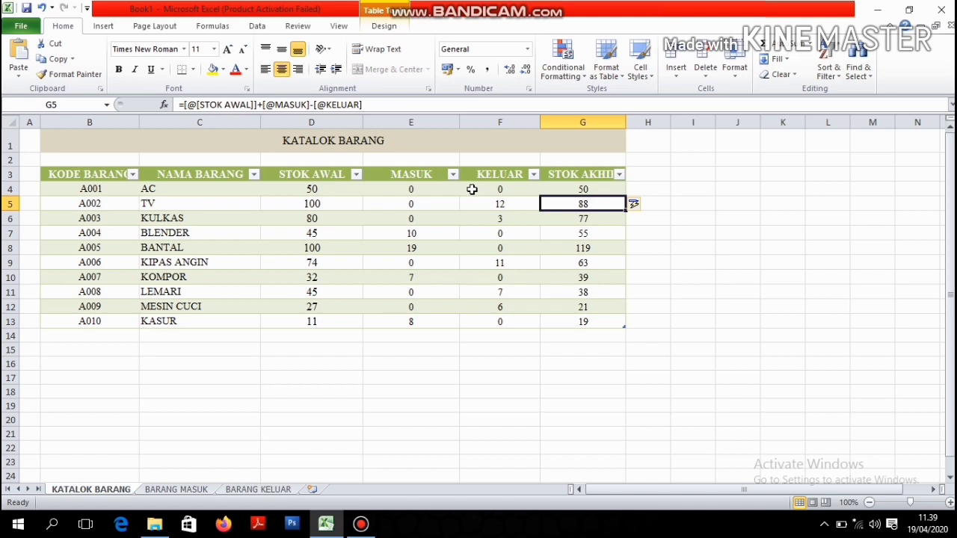
{"action": "left_click", "coordinate": [610, 186]}
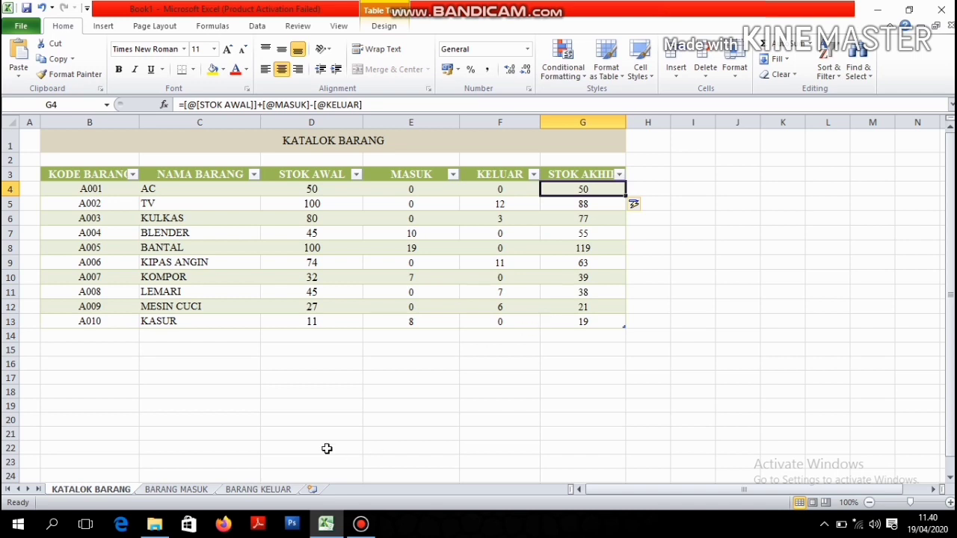
Add a row to the BARANG KELUAR table in row 9 with date 07 JAN and item code A006.
{"action": "left_click", "coordinate": [269, 489]}
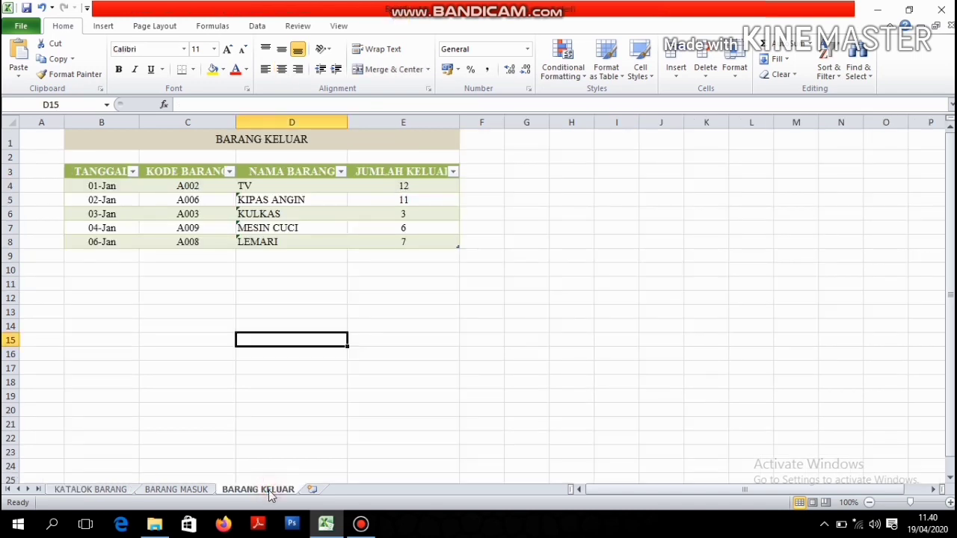
{"action": "left_click", "coordinate": [132, 257]}
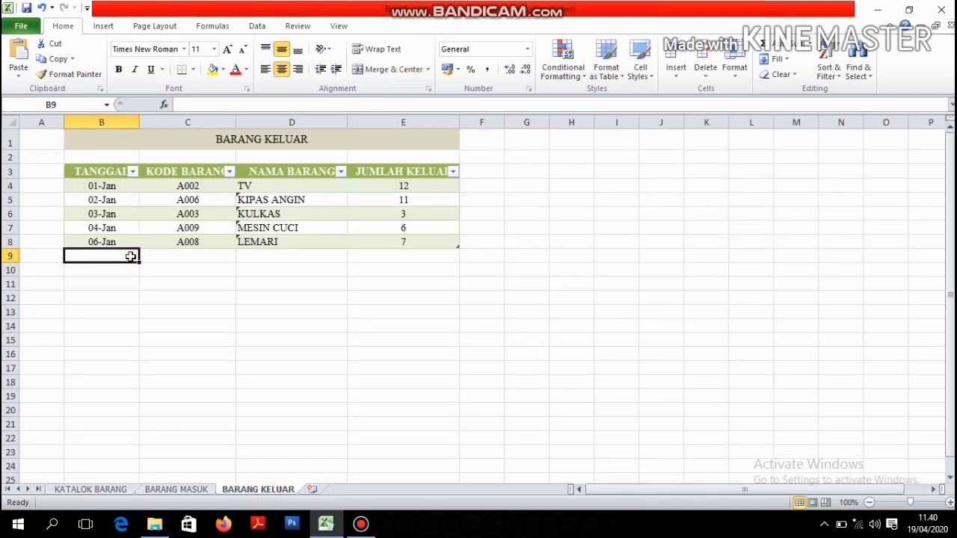
{"action": "type", "text": "07 JAN"}
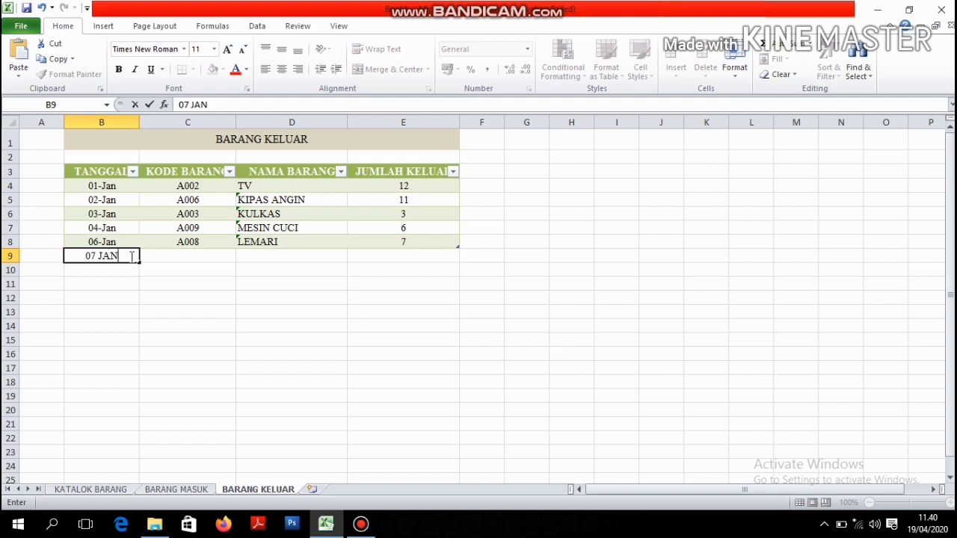
{"action": "key", "text": "Return"}
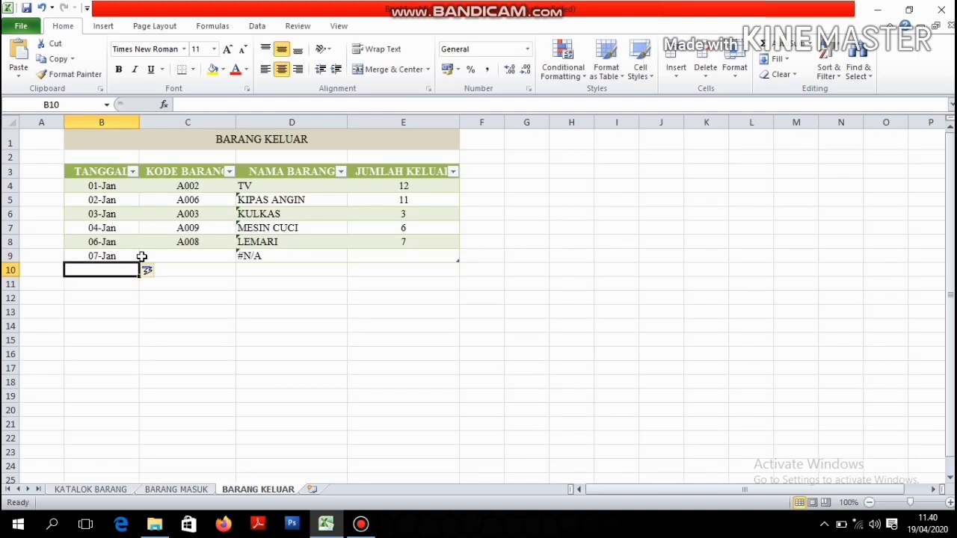
{"action": "left_click", "coordinate": [183, 257]}
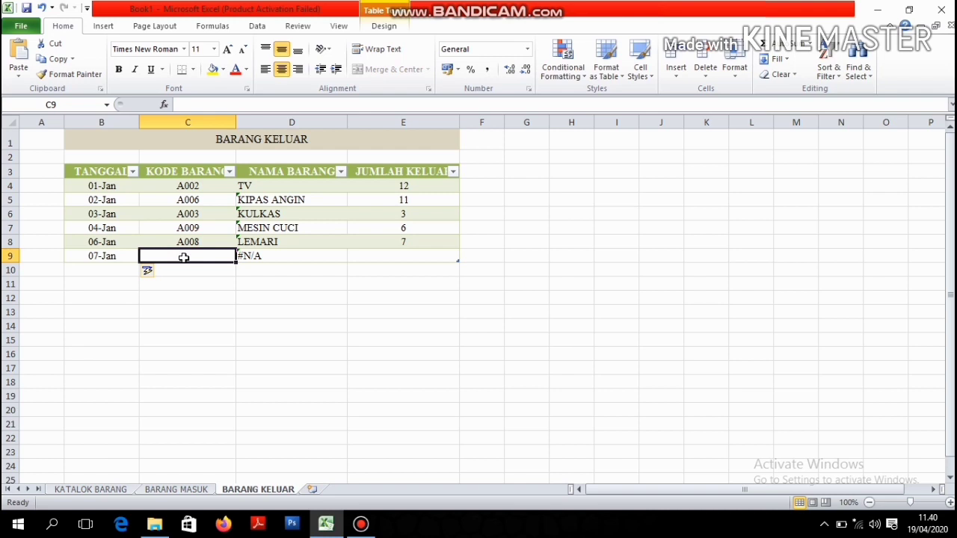
{"action": "type", "text": "A006"}
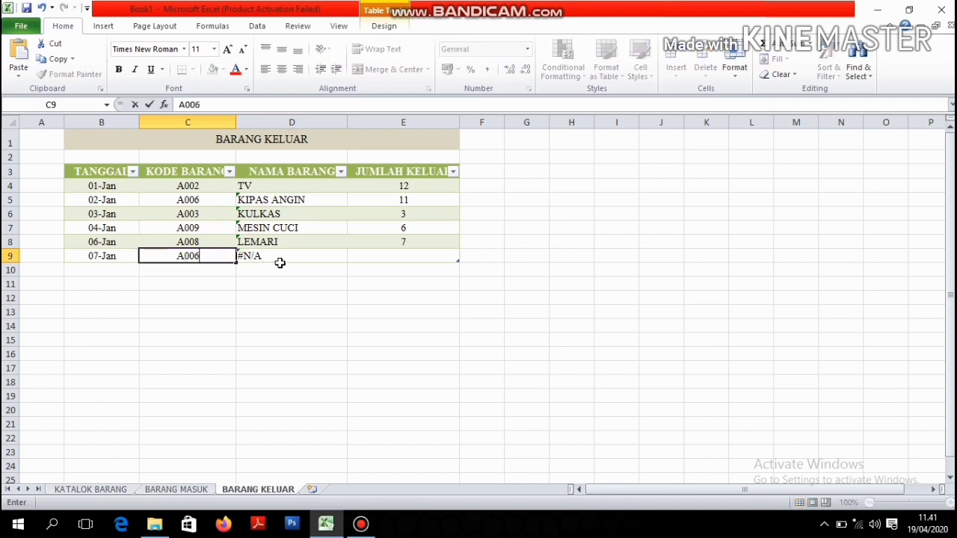
{"action": "key", "text": "Return"}
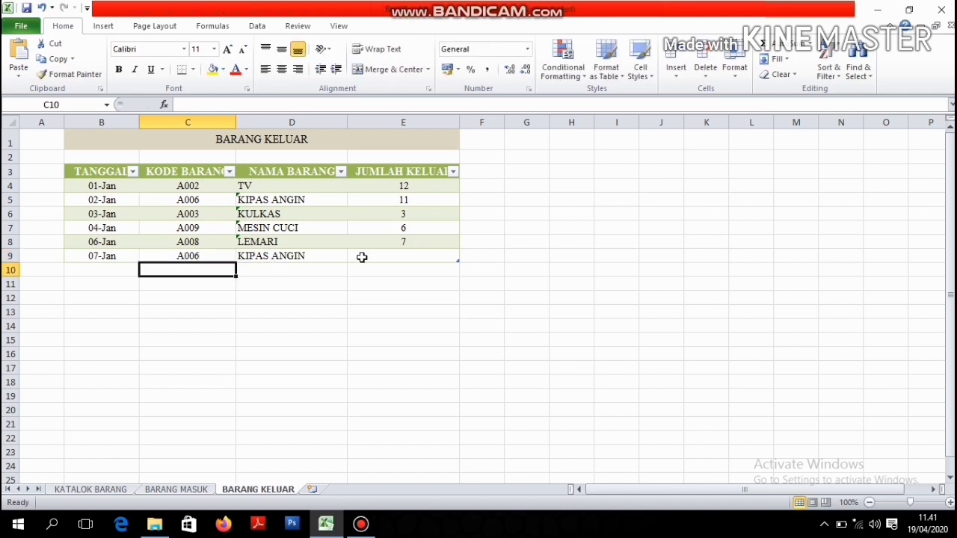
Enter 12 as the JUMLAH KELUAR for the 07-Jan row of BARANG KELUAR, and return to the KATALOK BARANG sheet.
{"action": "left_click", "coordinate": [105, 490]}
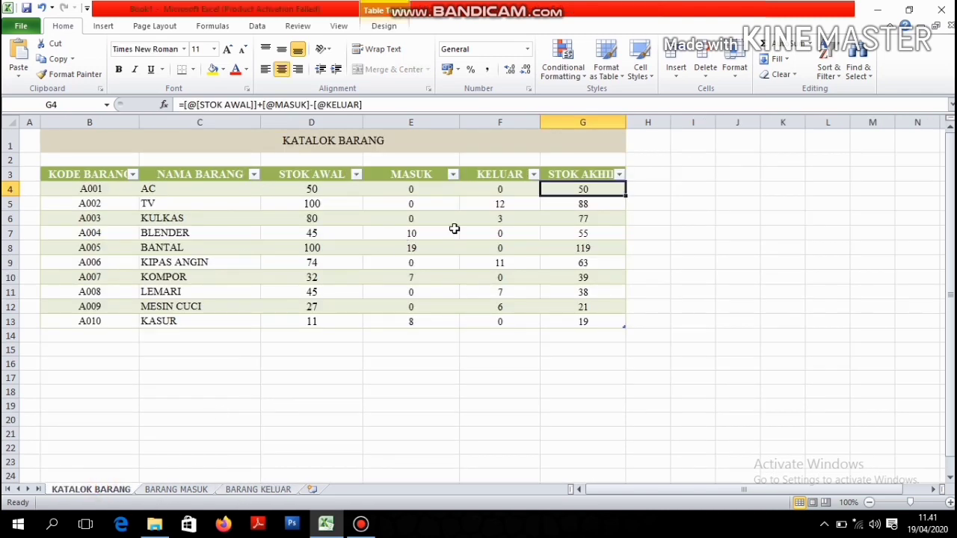
{"action": "left_click", "coordinate": [272, 490]}
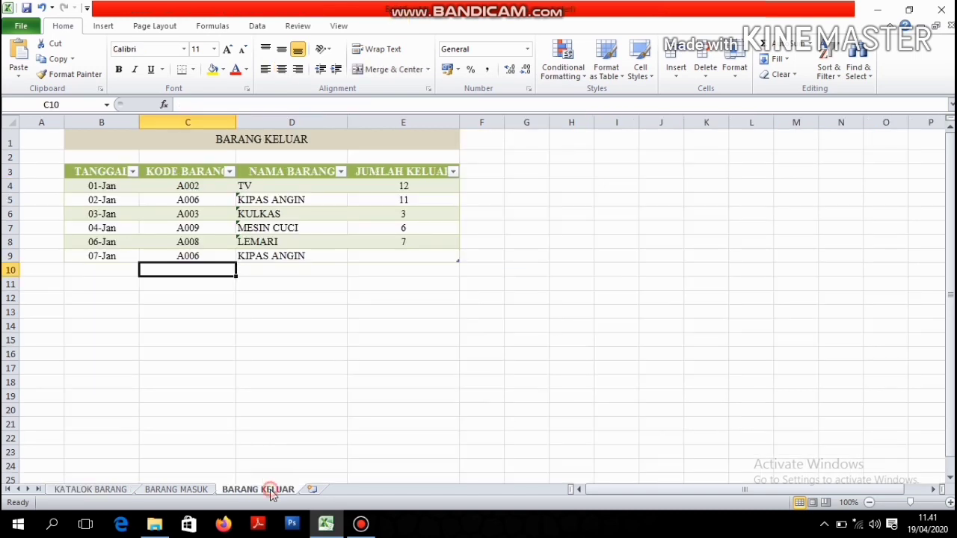
{"action": "left_click", "coordinate": [416, 260]}
{"action": "type", "text": "12"}
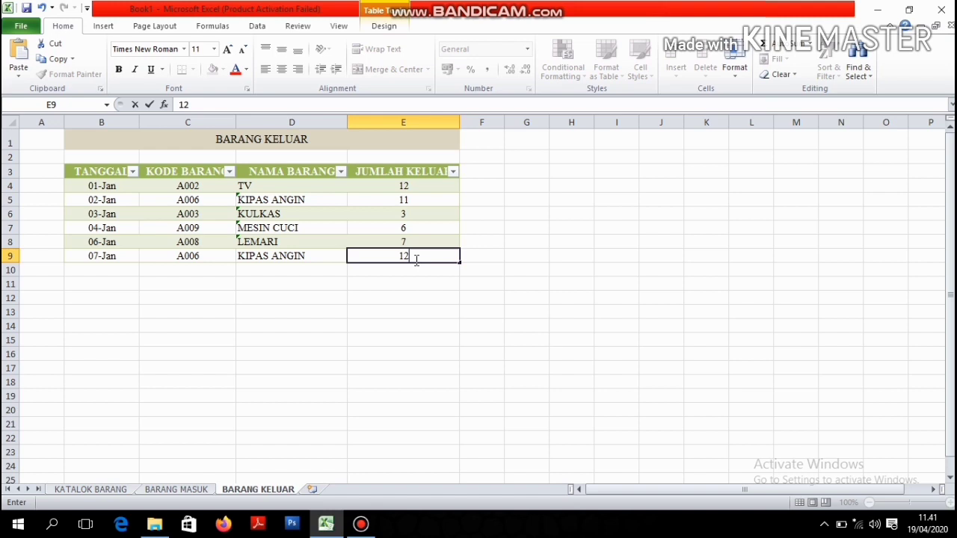
{"action": "key", "text": "Return"}
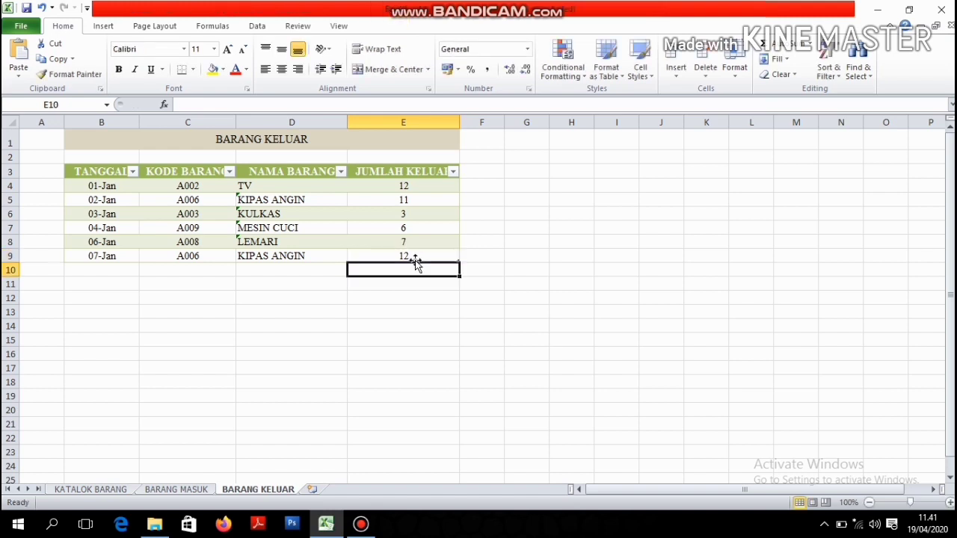
{"action": "left_click", "coordinate": [122, 492]}
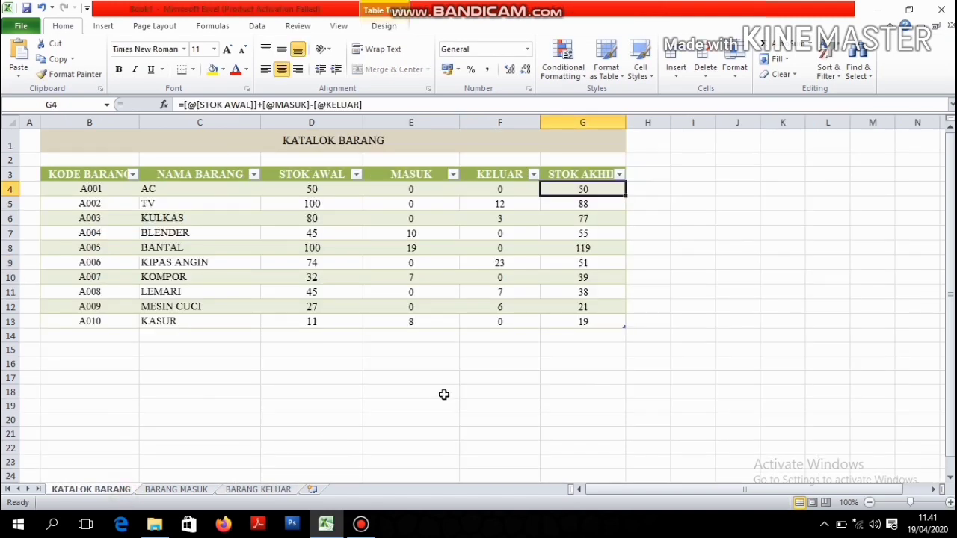